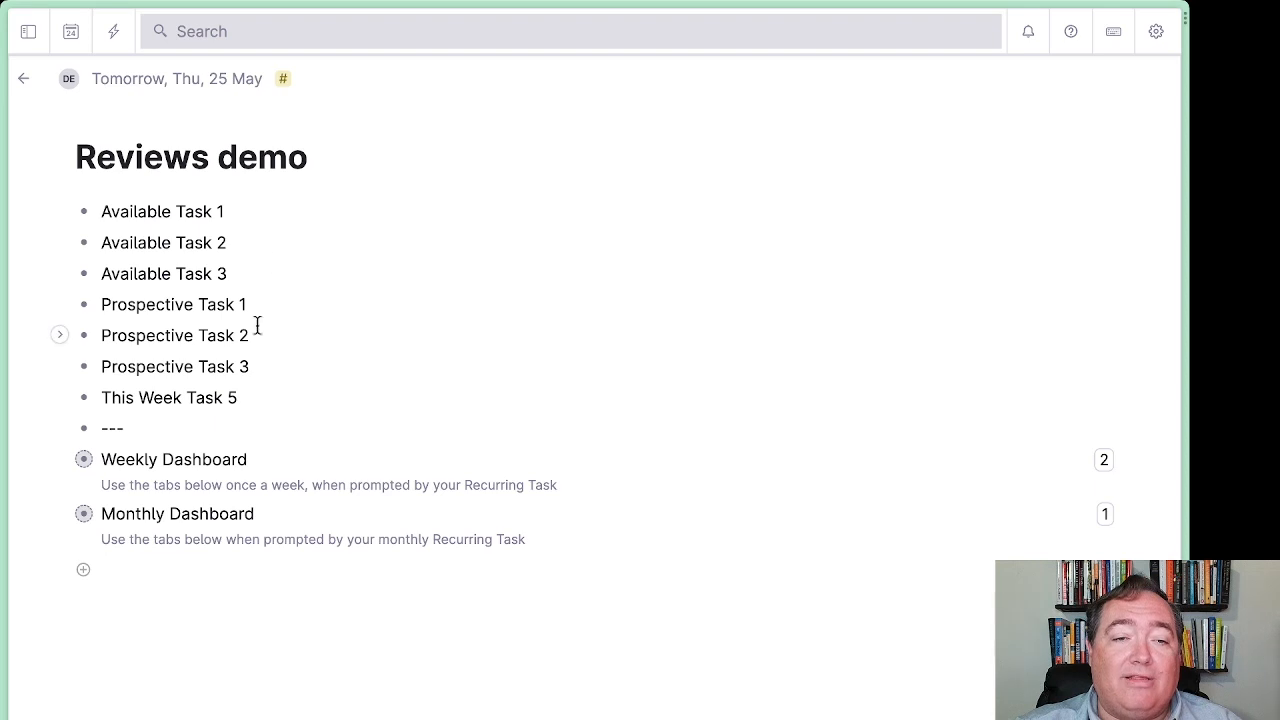
# Apply the task (T4T2) tag to all seven entries from Available Task 1 through This Week Task 5.
pyautogui.moveTo(223, 212); pyautogui.dragTo(271, 380)
pyautogui.hotkey('ctrl', 'c')
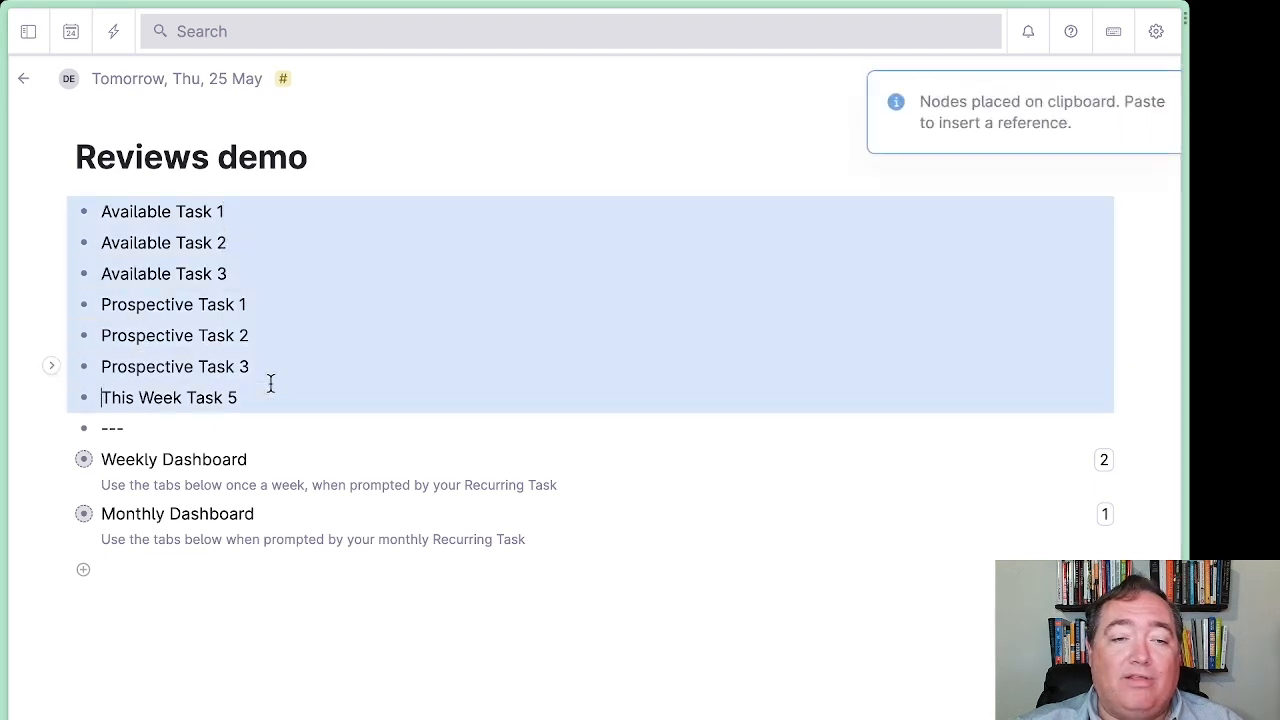
pyautogui.press('#')
pyautogui.write('tas')
pyautogui.press('Return')
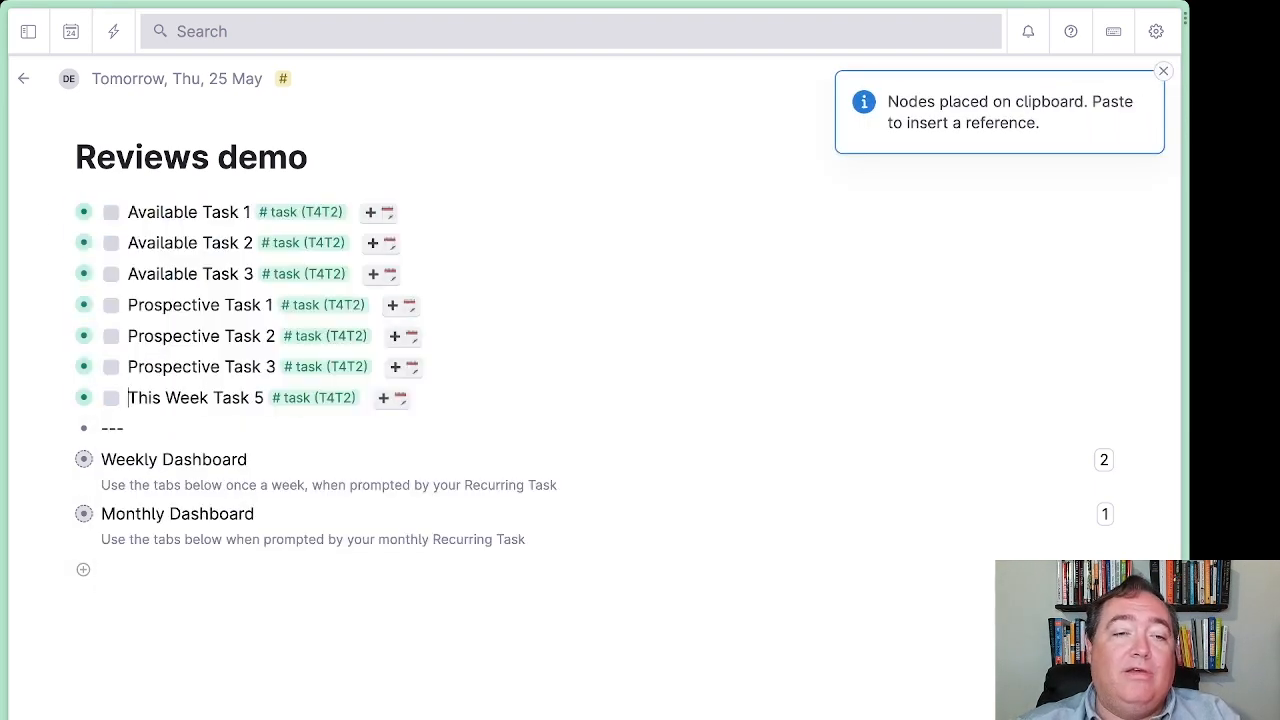
# Set the Horizon of Available Tasks 1, 2 and 3 together to Available and check the field in their details.
pyautogui.moveTo(130, 212); pyautogui.dragTo(127, 273)
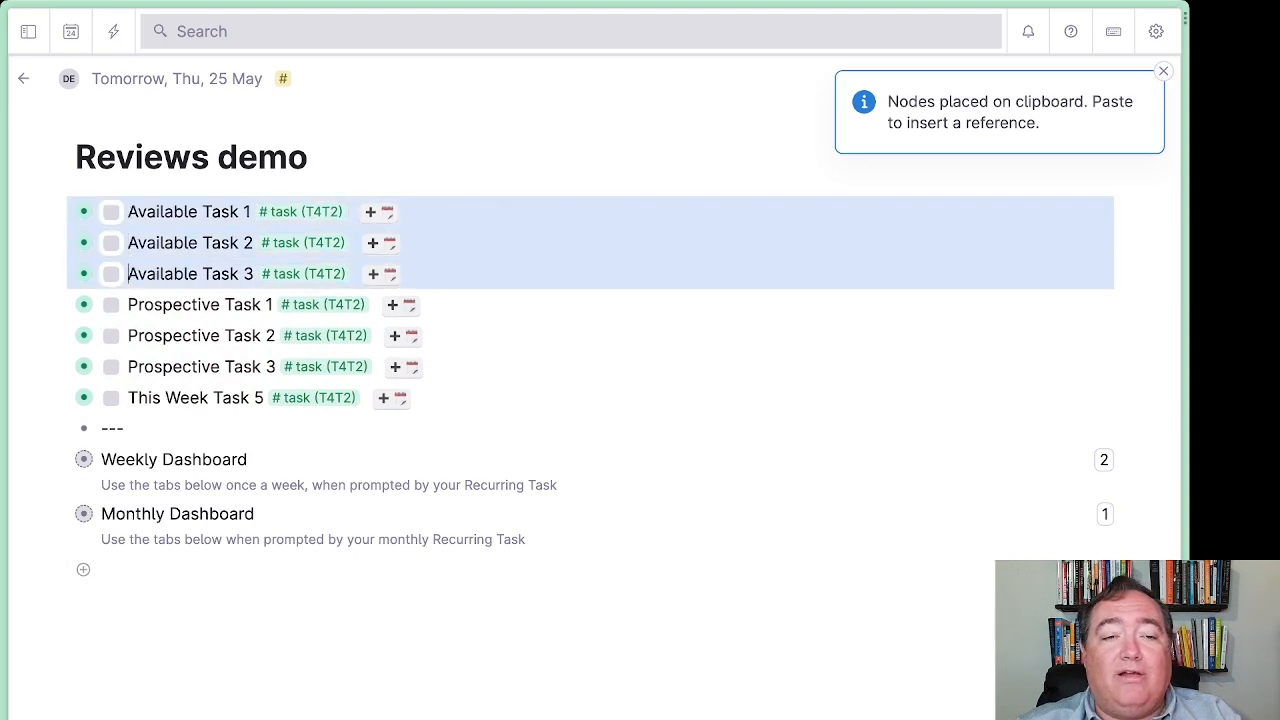
pyautogui.hotkey('ctrl', 'Down')
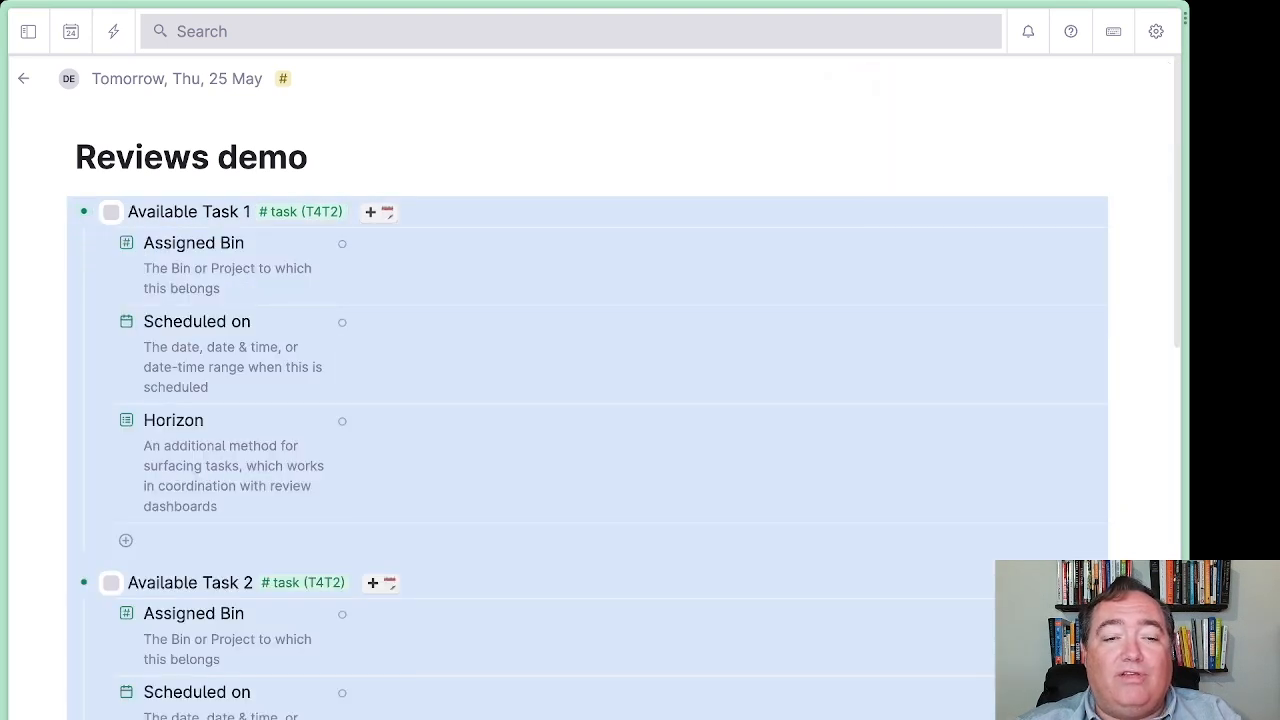
pyautogui.hotkey('ctrl', 'Up')
pyautogui.hotkey('ctrl', 'k')
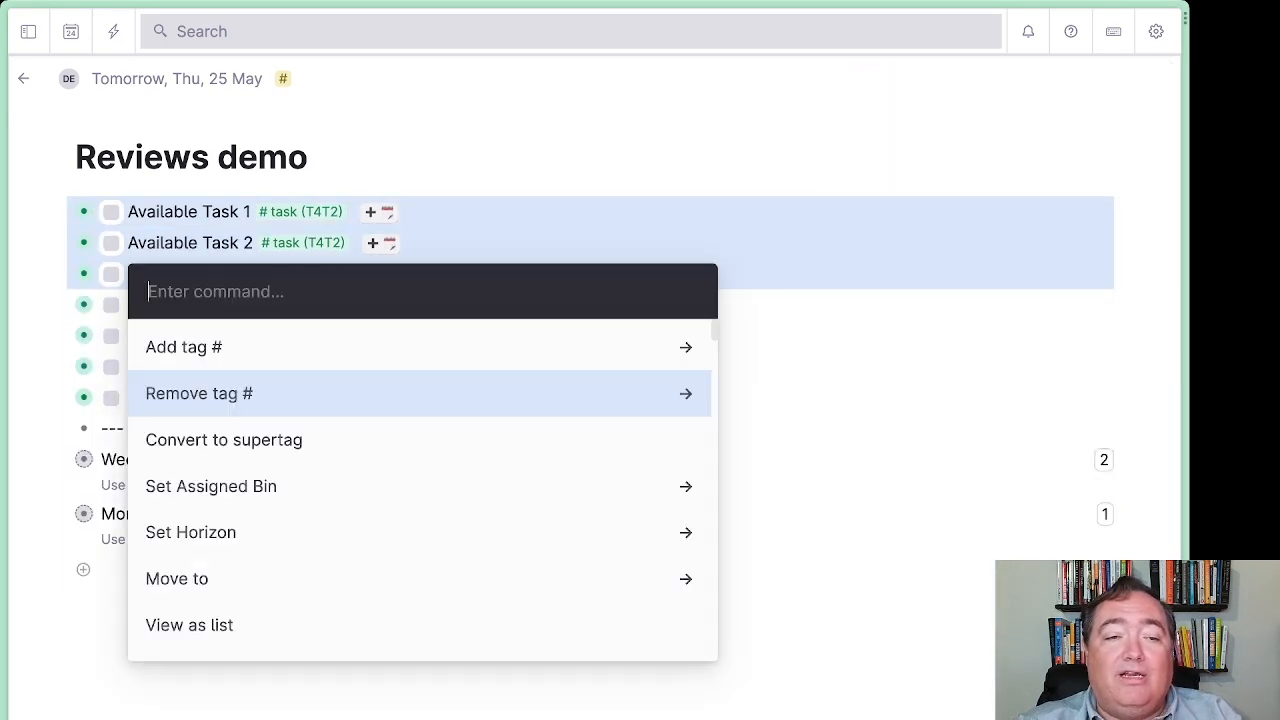
pyautogui.write('set')
pyautogui.press('Return')
pyautogui.press('Return')
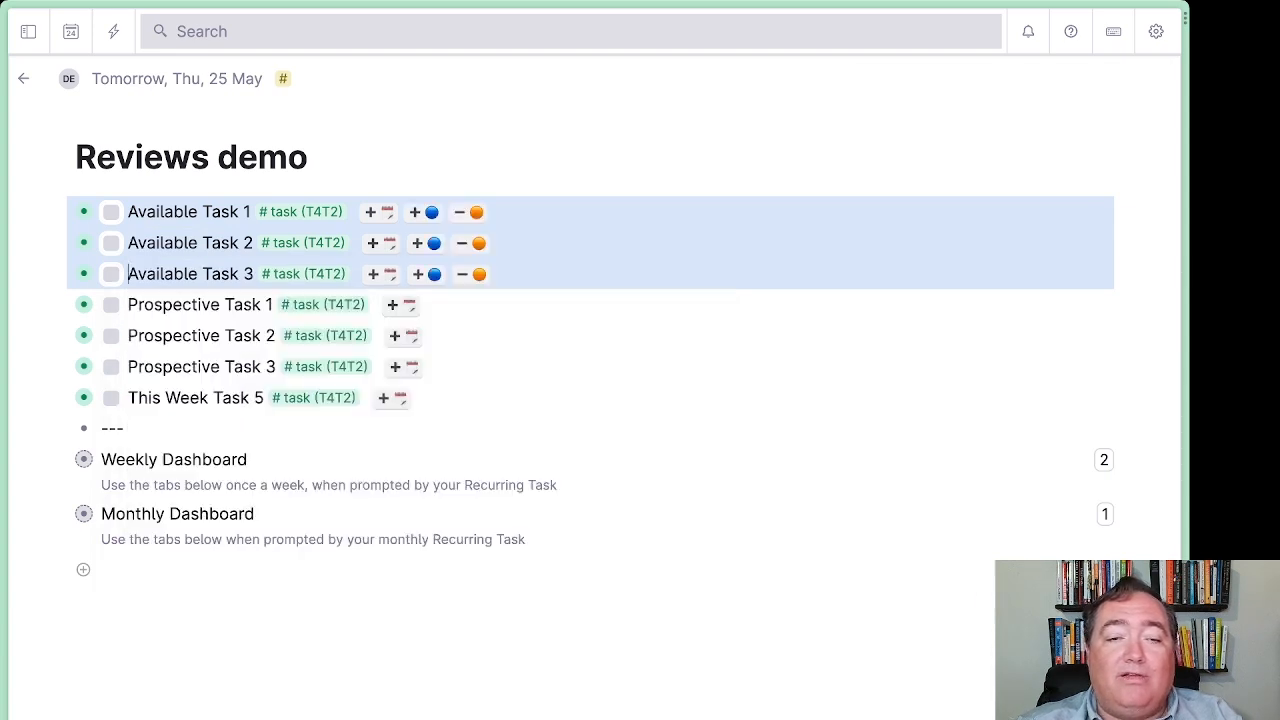
pyautogui.hotkey('ctrl', 'Down')
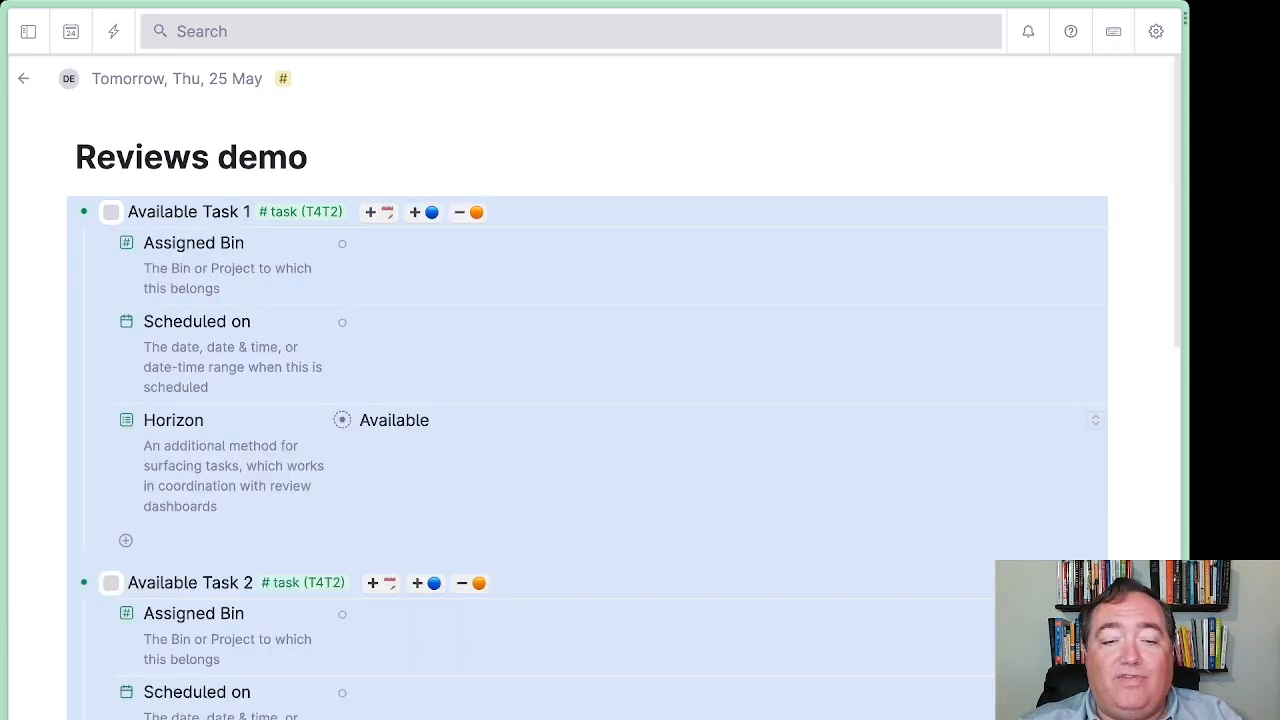
pyautogui.hotkey('ctrl', 'Up')
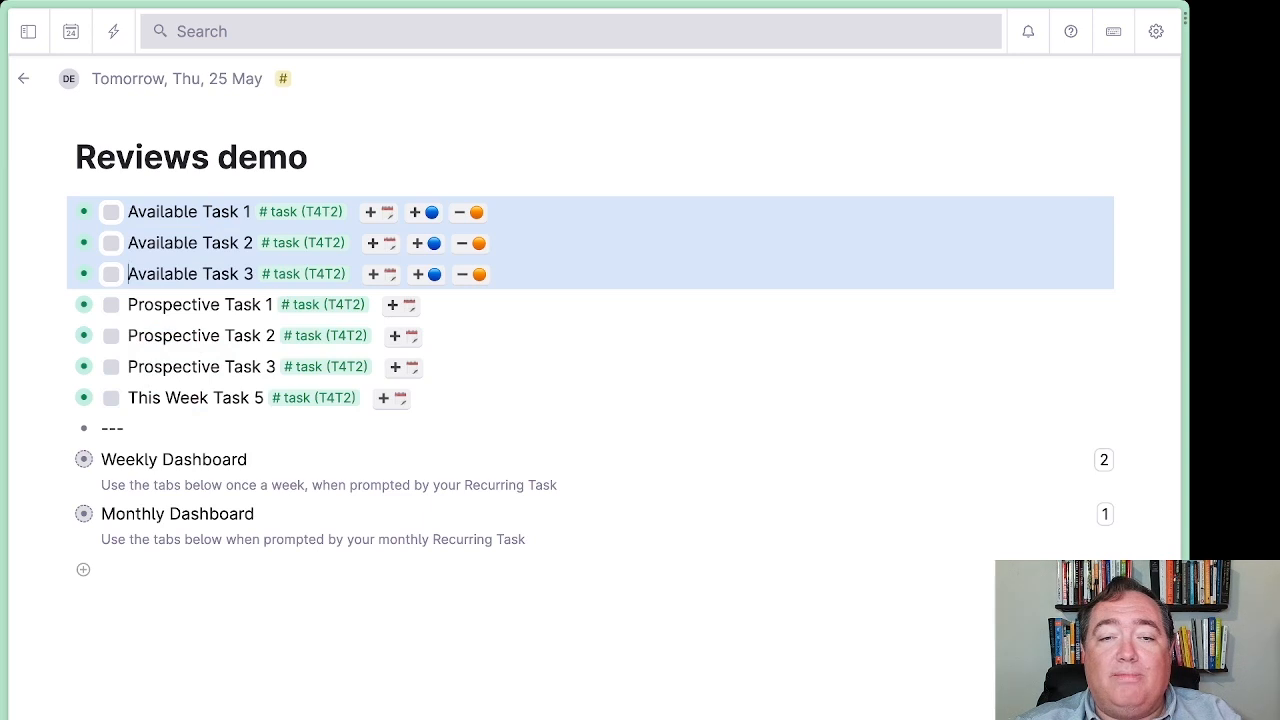
# Set the Horizon of Prospective Tasks 1, 2 and 3 together to Prospective and check their fields.
pyautogui.press('Down')
pyautogui.hotkey('shift', 'Down')
pyautogui.hotkey('shift', 'Down')
pyautogui.hotkey('shift', 'Down')
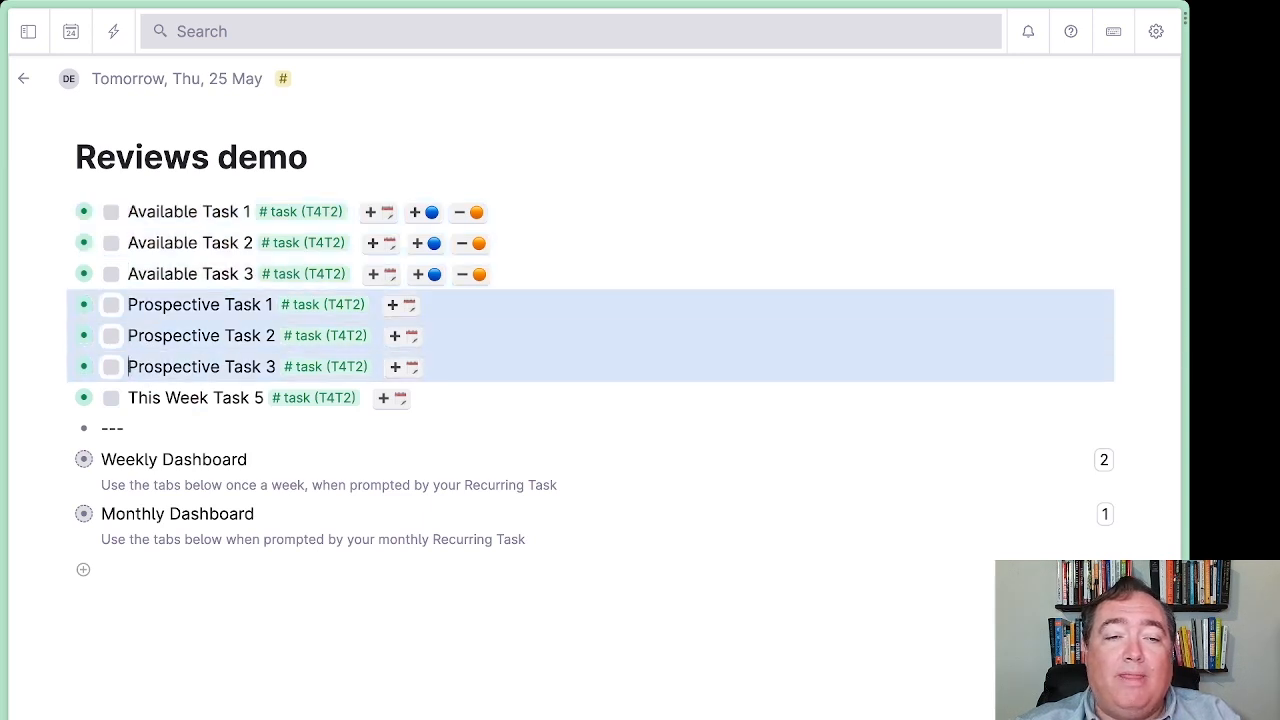
pyautogui.hotkey('ctrl', 'k')
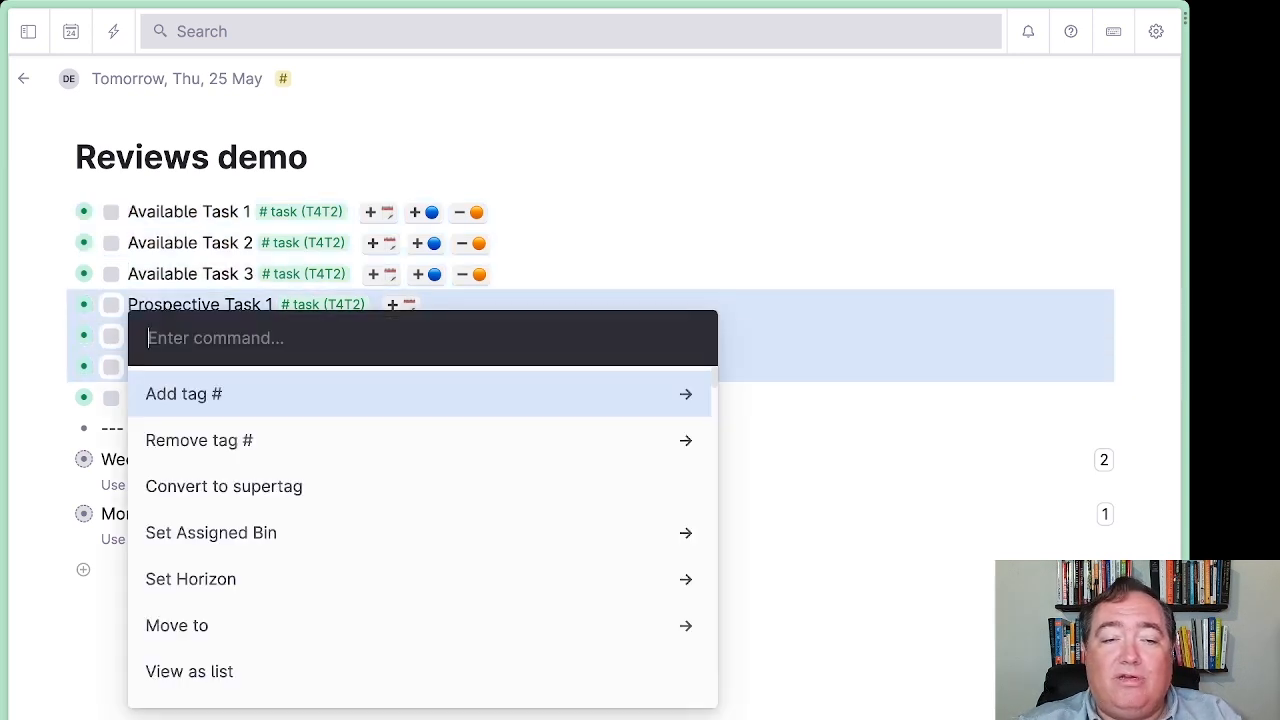
pyautogui.press('Down')
pyautogui.press('Down')
pyautogui.press('Down')
pyautogui.press('Down')
pyautogui.press('Return')
pyautogui.press('Down')
pyautogui.press('Down')
pyautogui.press('Return')
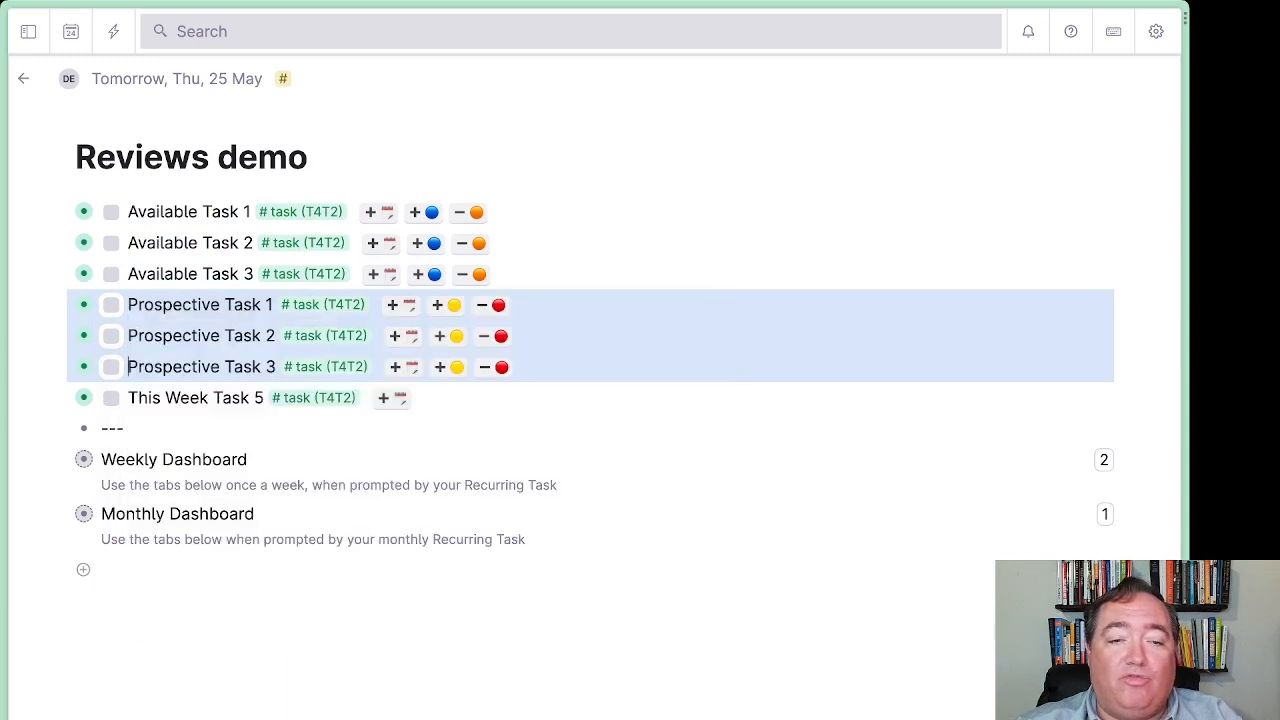
pyautogui.hotkey('ctrl', 'Down')
pyautogui.hotkey('ctrl', 'Up')
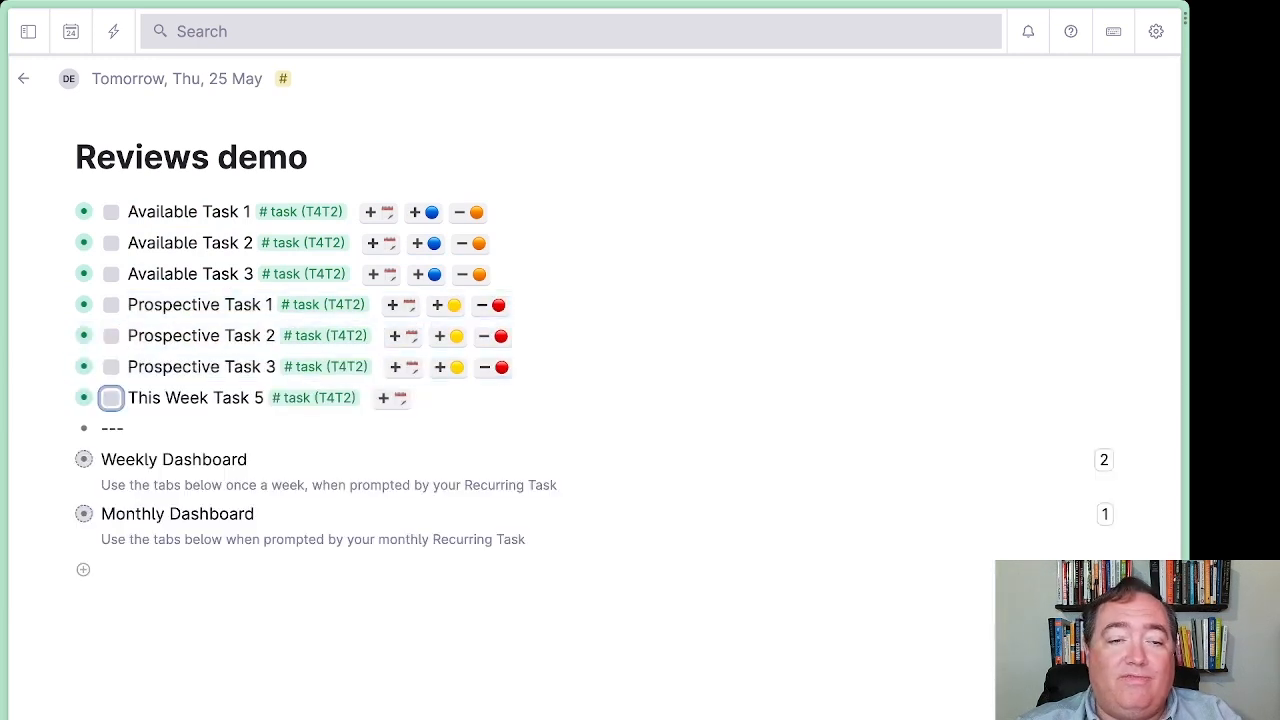
# Set the Horizon of This Week Task 5 to This Week and check its fields.
pyautogui.hotkey('ctrl', 'k')
pyautogui.write('s')
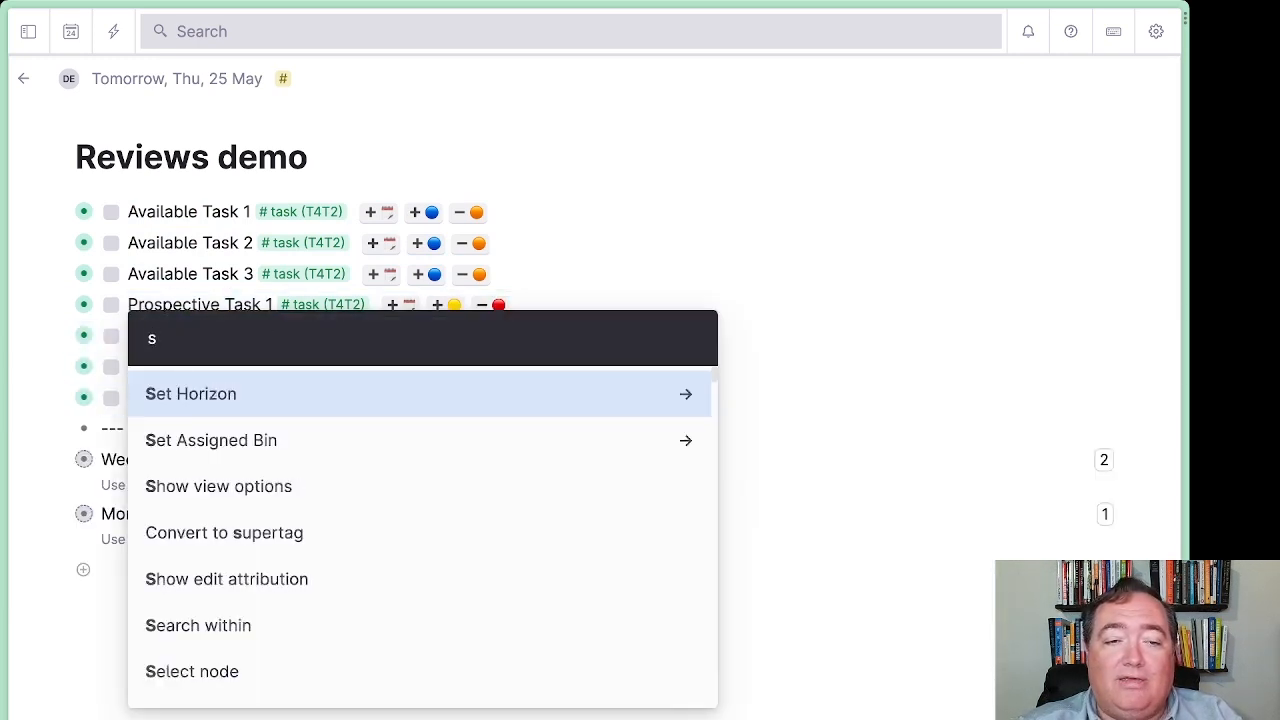
pyautogui.press('Return')
pyautogui.press('Return')
pyautogui.hotkey('ctrl', 'Down')
pyautogui.hotkey('ctrl', 'Up')
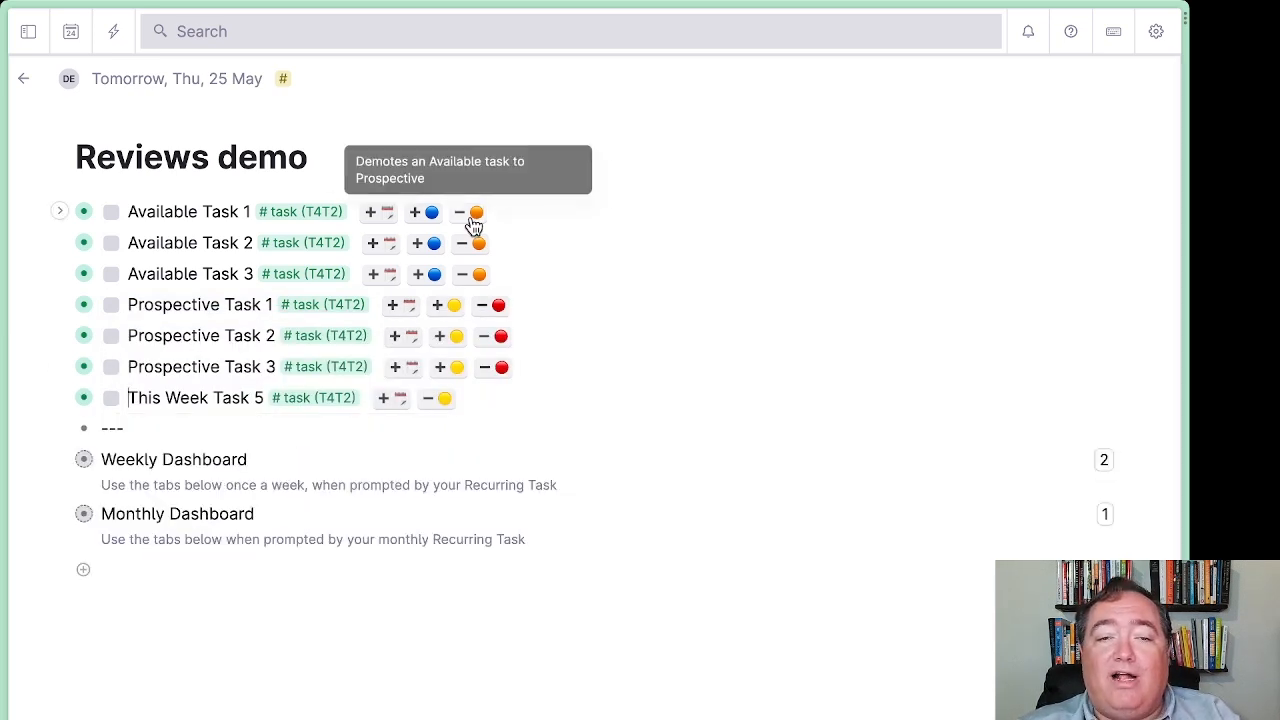
# Promote Available Task 1 to This Week and check its fields.
pyautogui.click(435, 216)
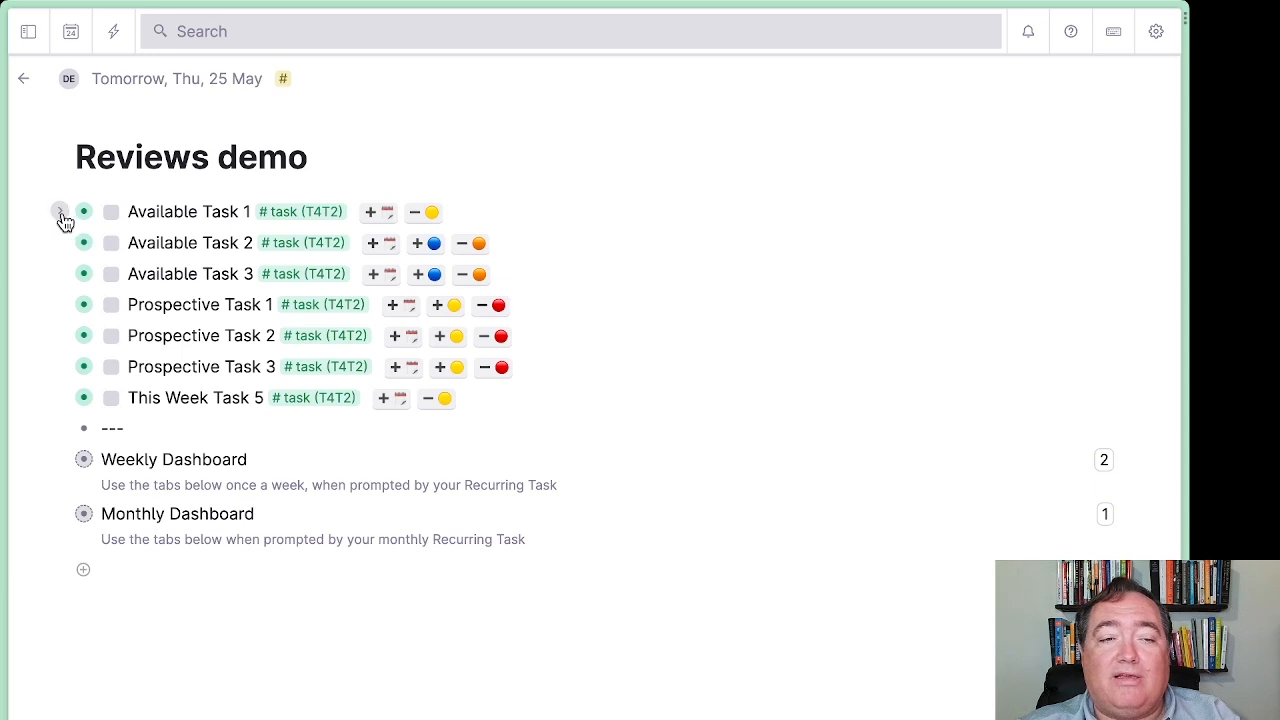
pyautogui.click(61, 215)
pyautogui.click(61, 216)
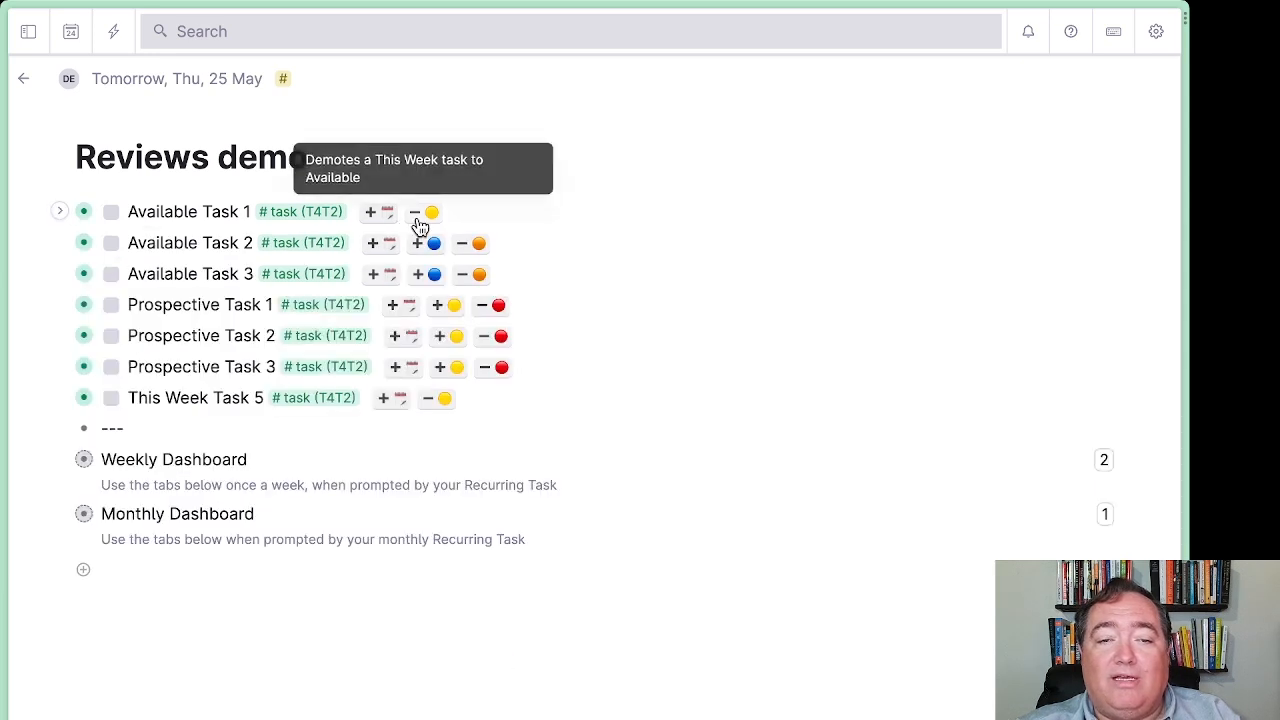
# Demote Available Task 1 by two horizon levels to Prospective and check its fields.
pyautogui.click(414, 214)
pyautogui.click(457, 216)
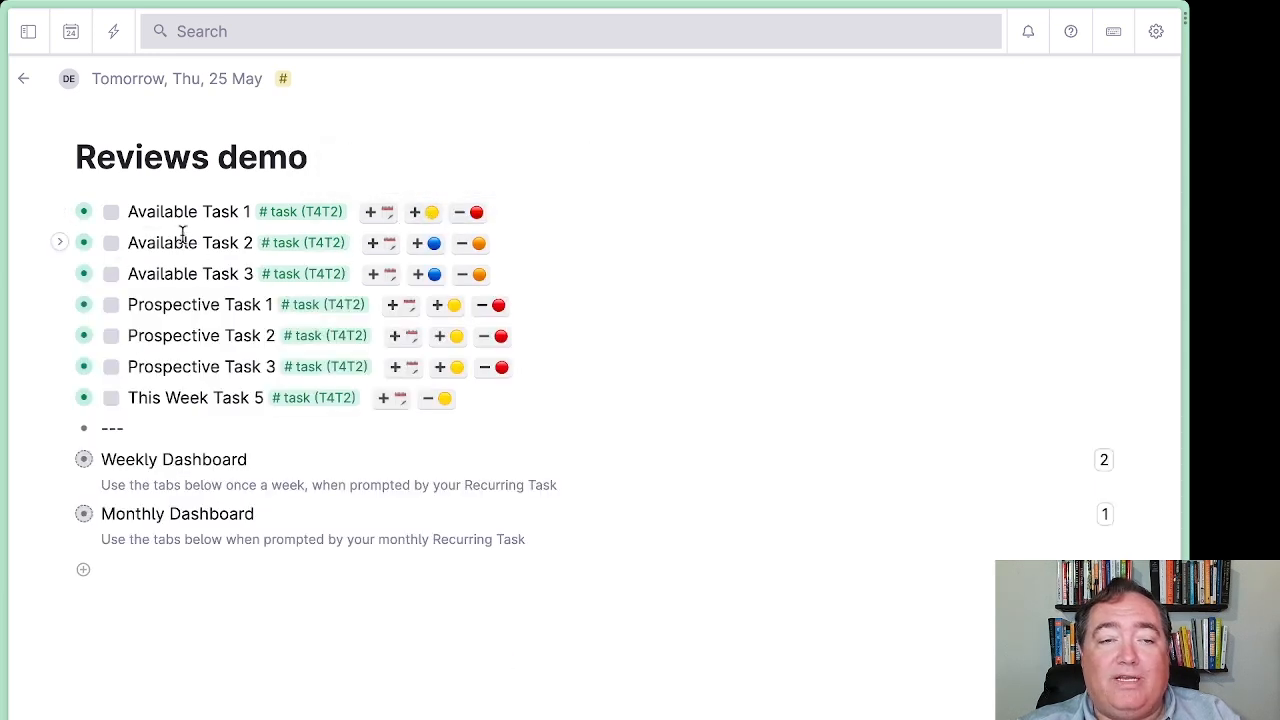
pyautogui.click(61, 213)
pyautogui.click(61, 215)
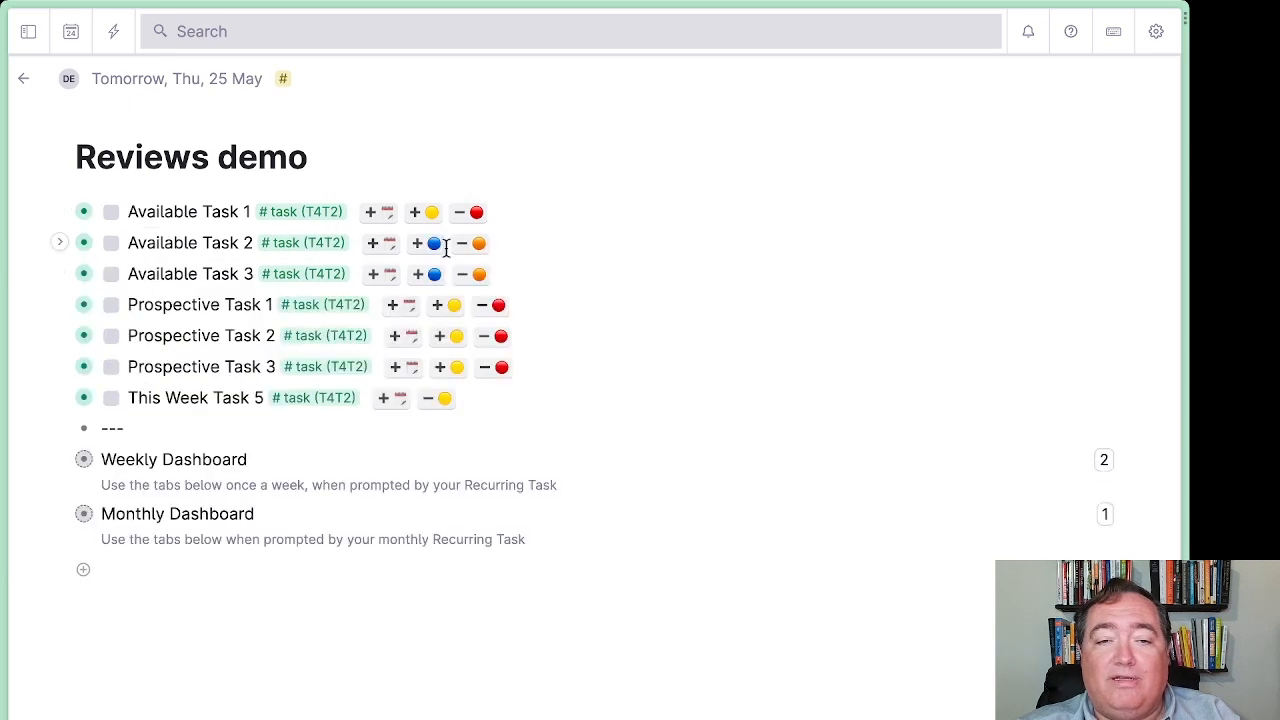
# Demote Available Task 1 one level below Prospective, check its fields, and promote it back up to Available.
pyautogui.click(459, 214)
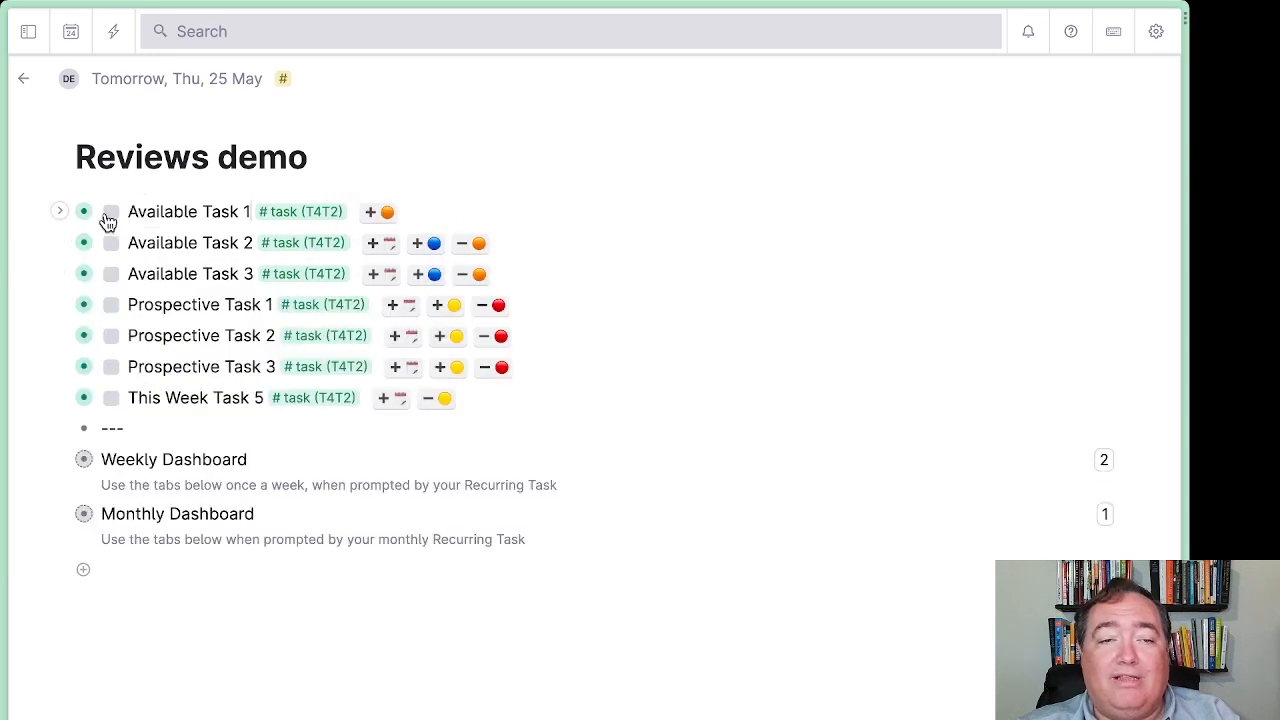
pyautogui.click(60, 212)
pyautogui.click(60, 212)
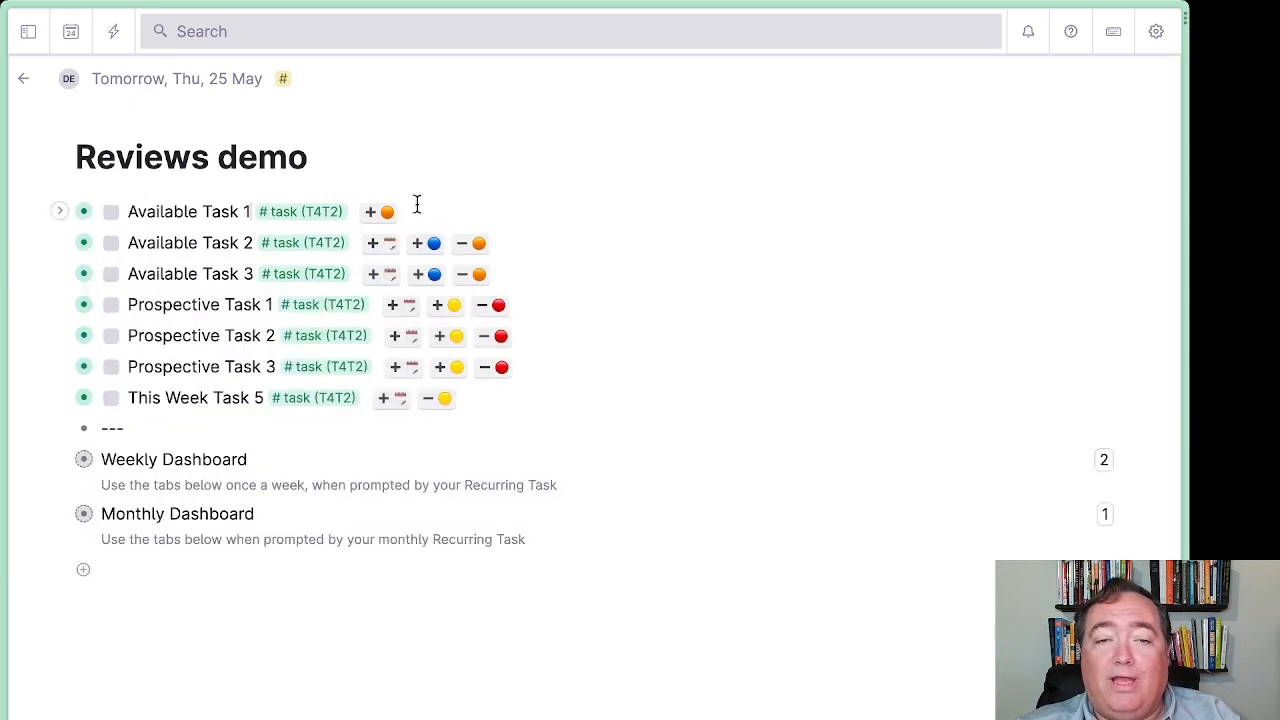
pyautogui.click(387, 213)
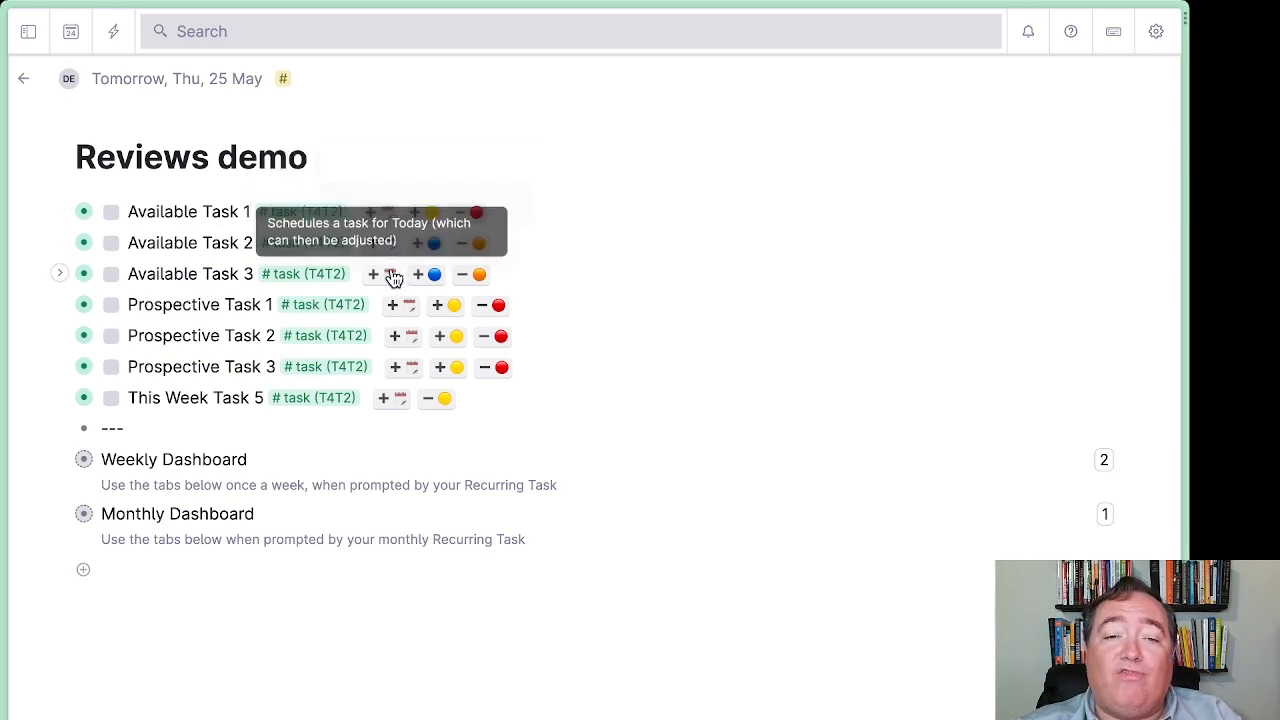
pyautogui.click(418, 213)
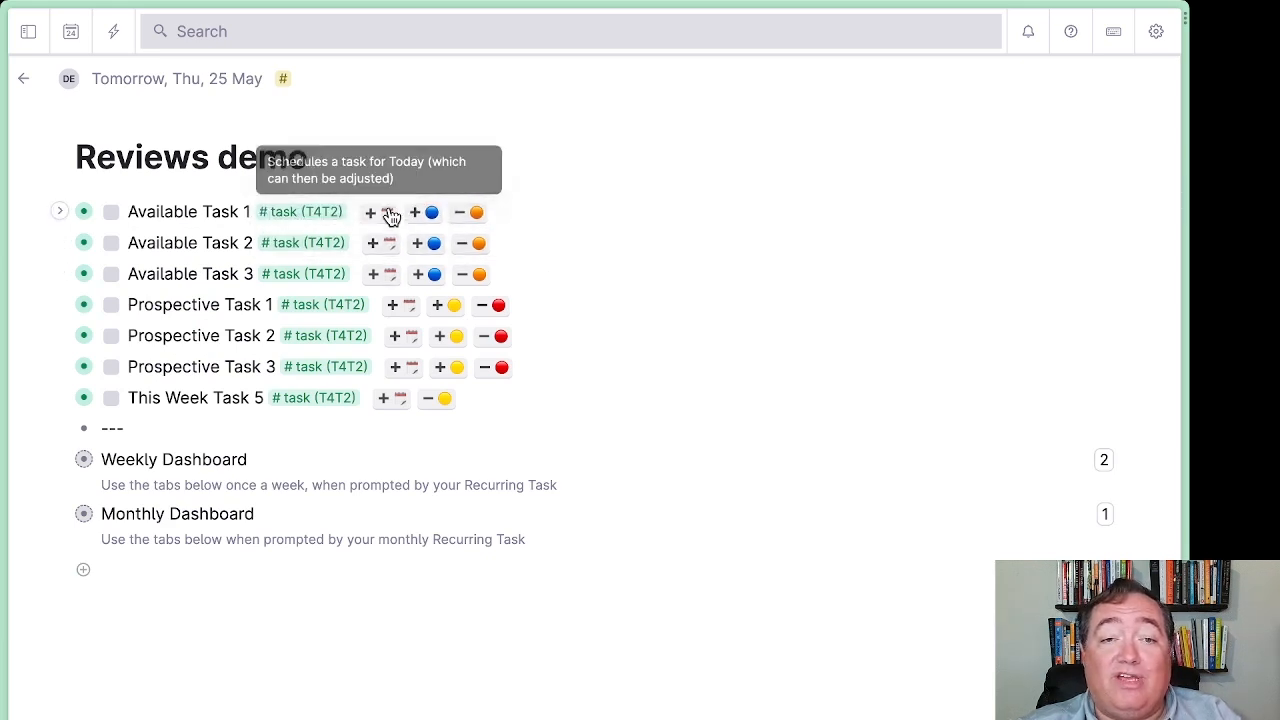
# Schedule Available Task 1 for today, check its fields, and clear the scheduled date again.
pyautogui.click(387, 213)
pyautogui.click(62, 213)
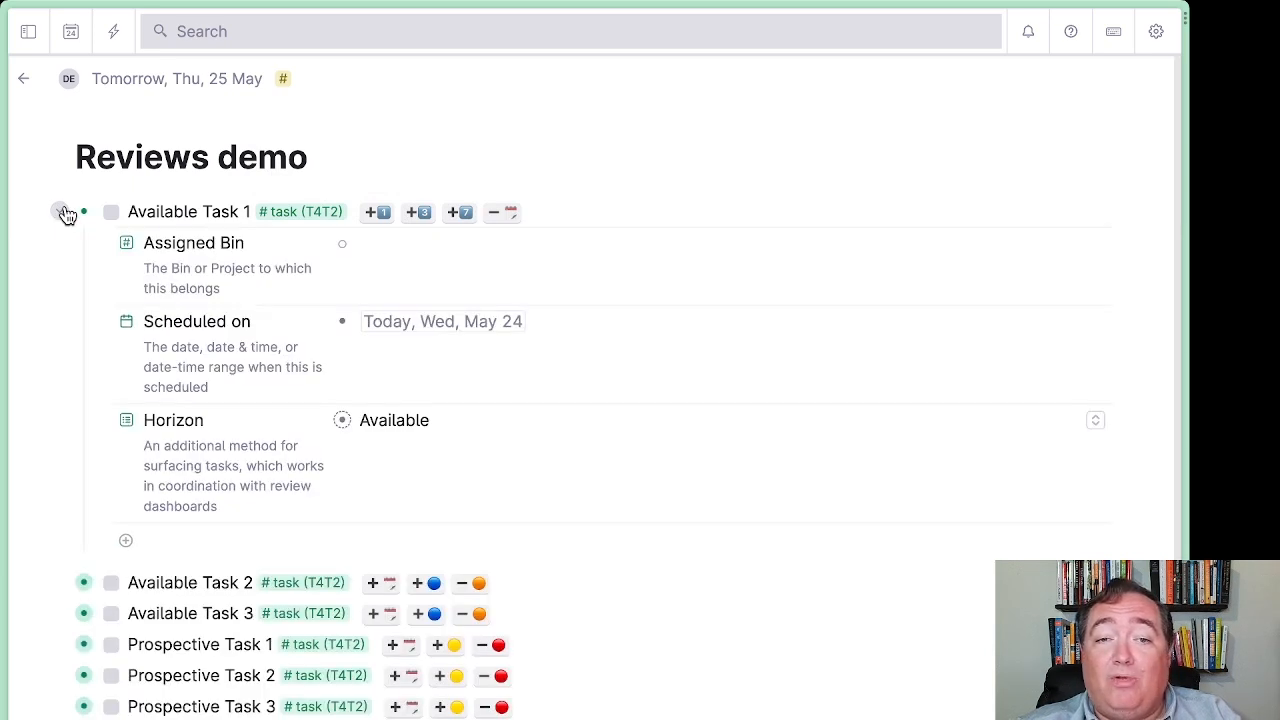
pyautogui.click(497, 214)
pyautogui.click(425, 212)
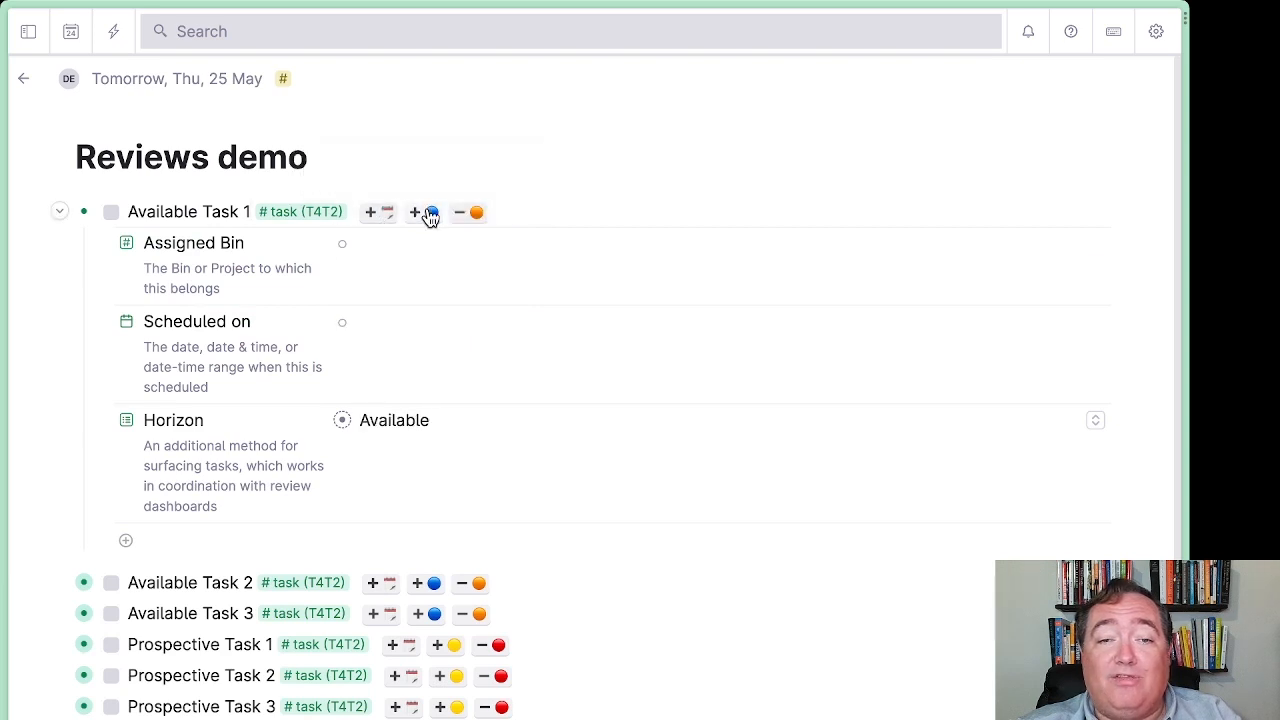
pyautogui.click(62, 213)
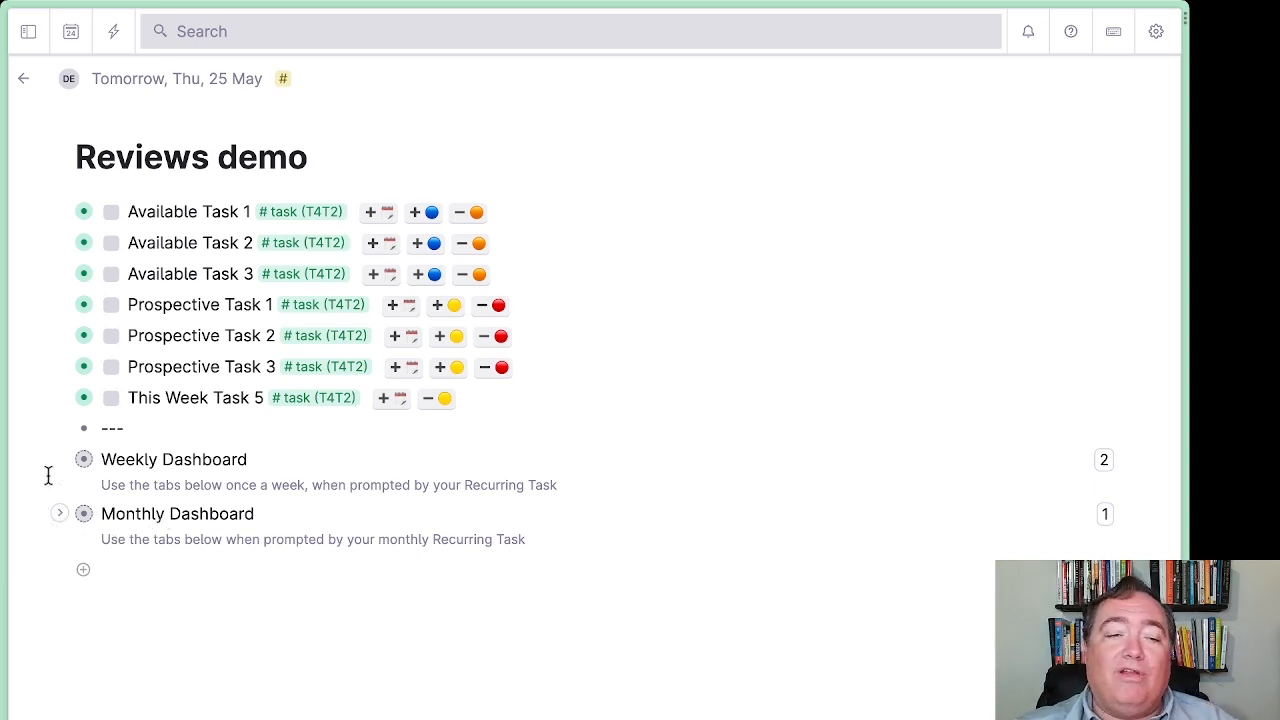
# Open the Weekly Dashboard and look through the completed tasks in the Review Recent History calendar.
pyautogui.click(84, 460)
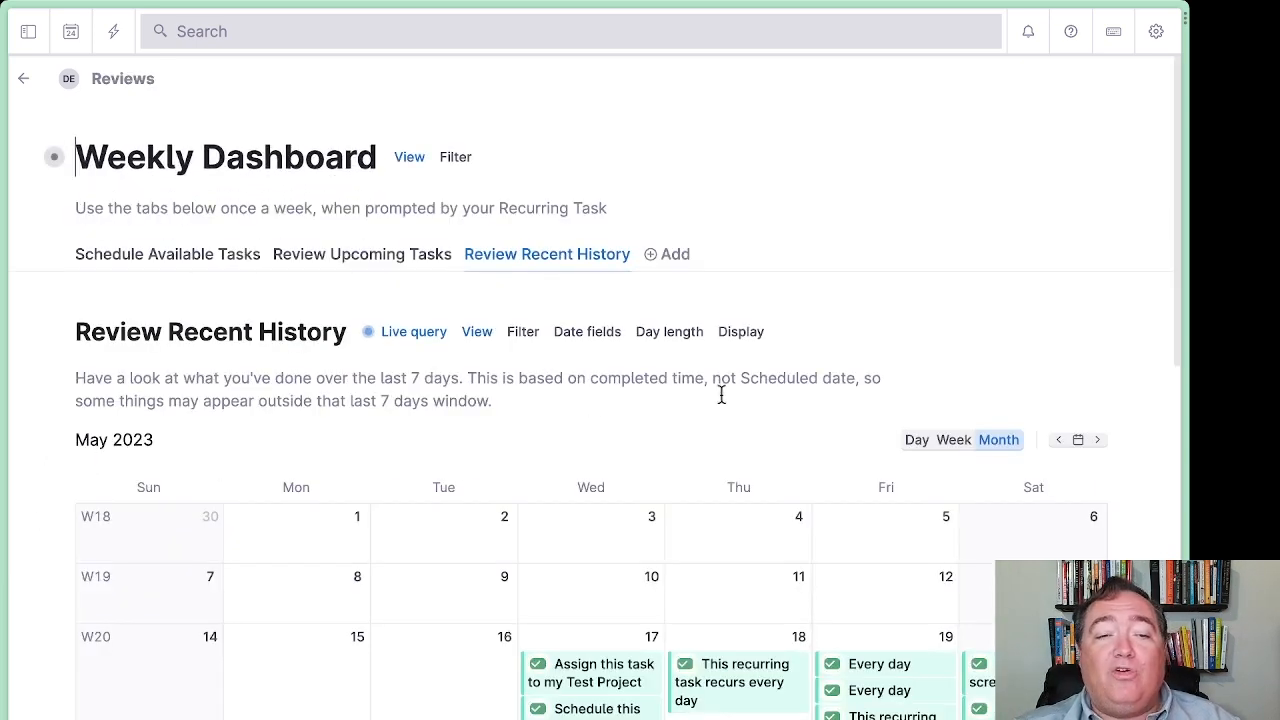
pyautogui.scroll(-10, 721, 395)
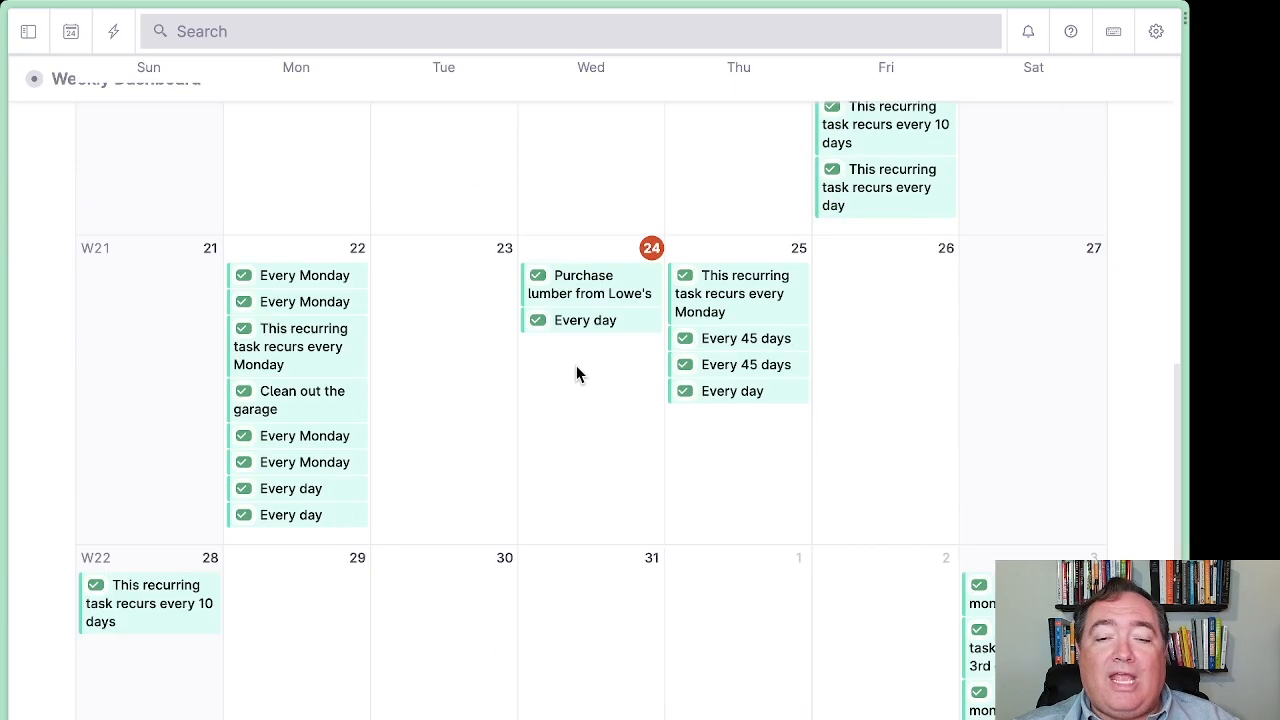
pyautogui.scroll(10, 562, 368)
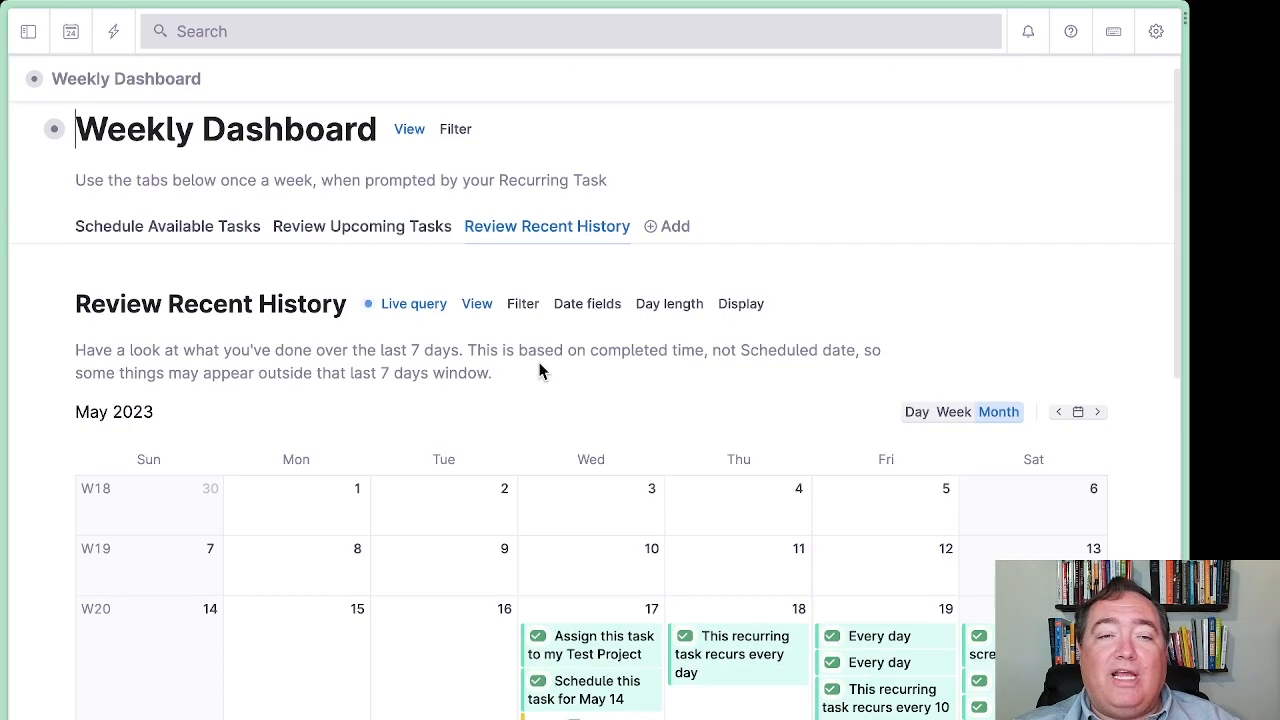
# In the Schedule Available Tasks view, place Available Task 1 on Thursday, May 25 in the calendar.
pyautogui.click(230, 236)
pyautogui.scroll(-5, 283, 488)
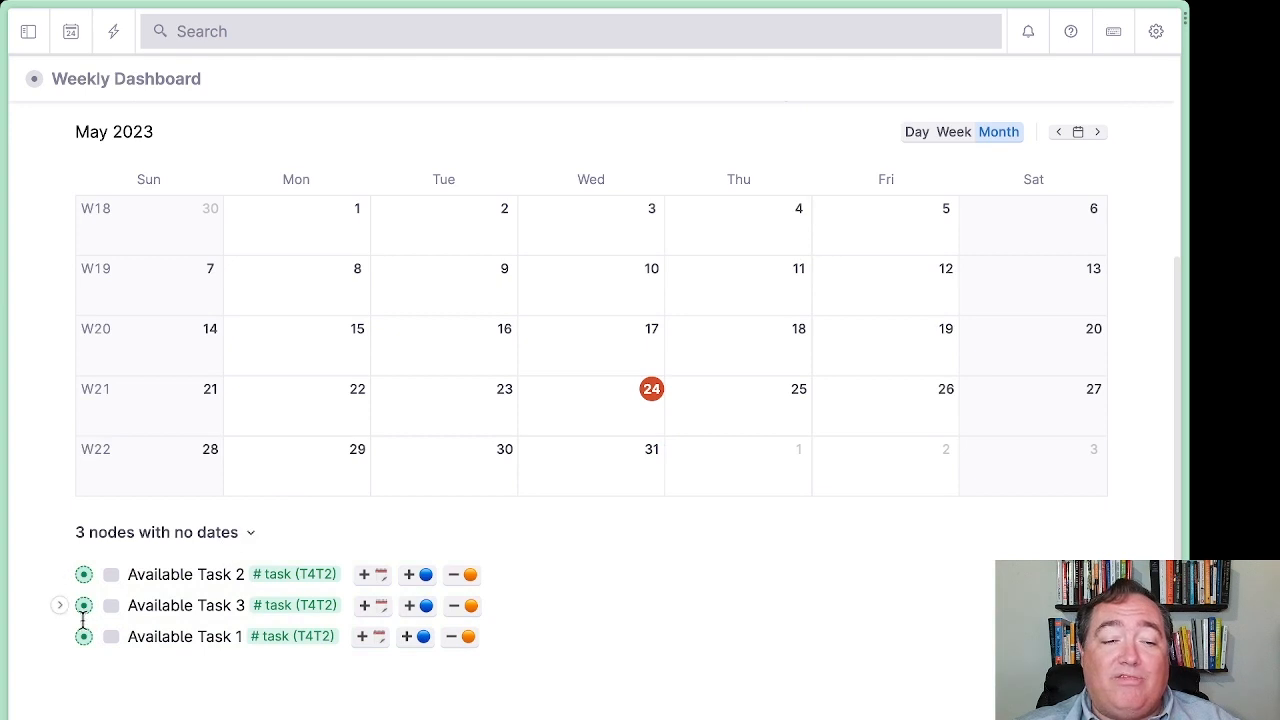
pyautogui.moveTo(85, 638); pyautogui.dragTo(740, 392)
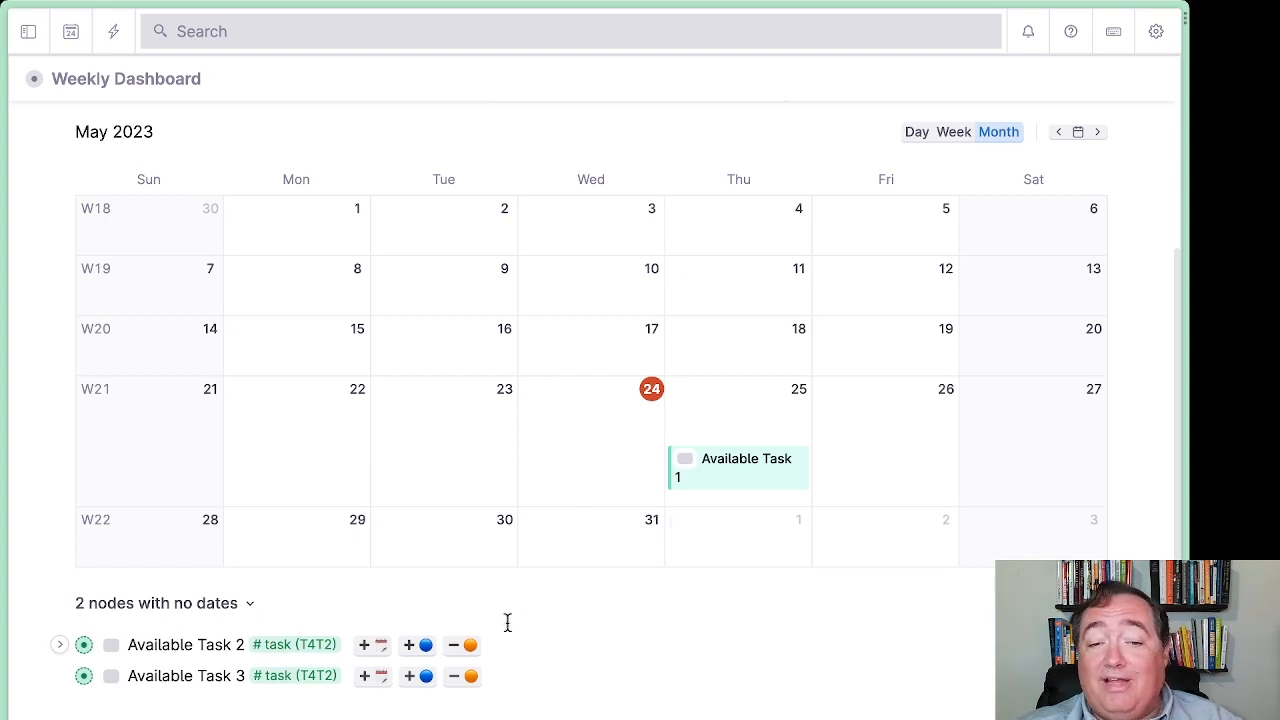
# Demote Available Task 3 to Prospective from the list of tasks with no dates.
pyautogui.click(463, 685)
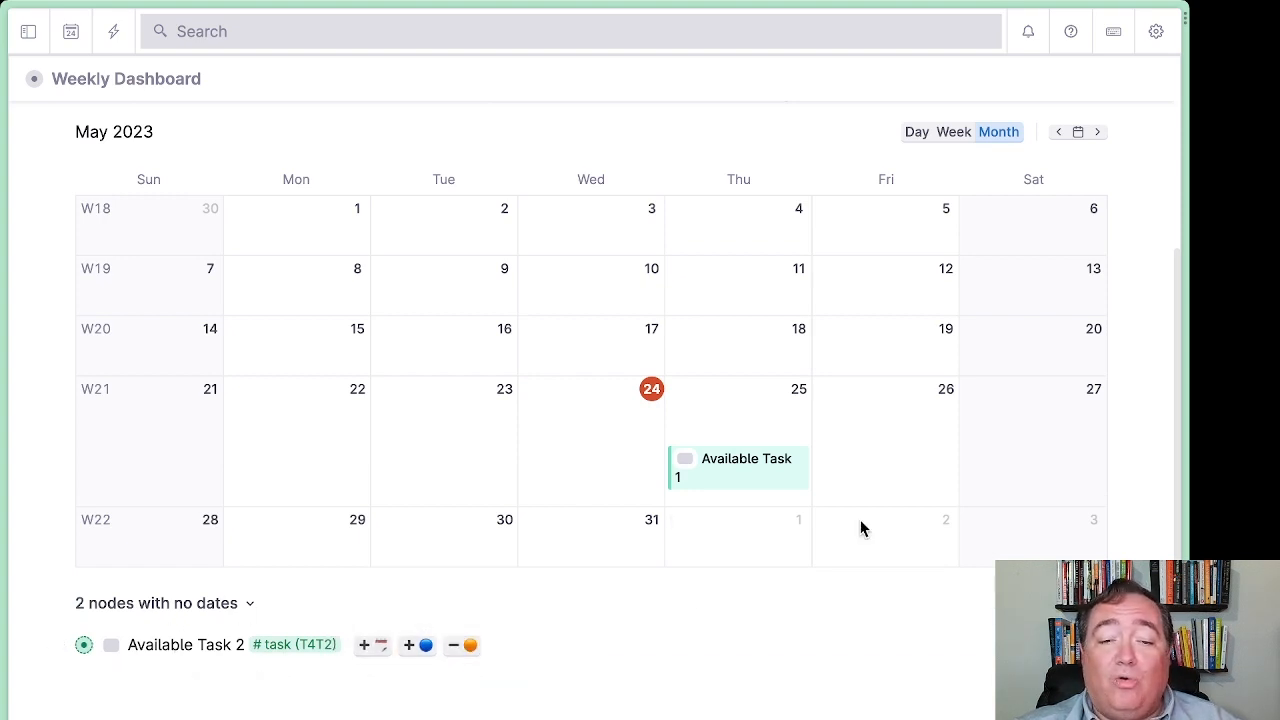
pyautogui.scroll(2, 824, 530)
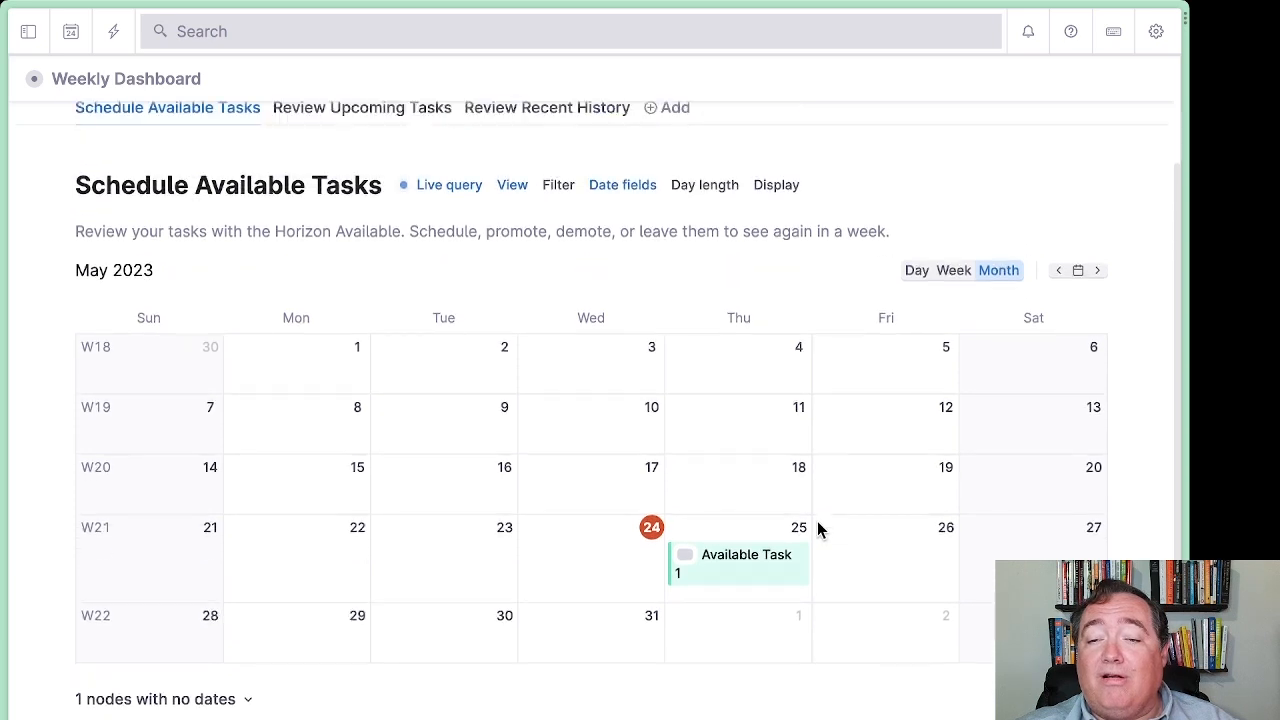
pyautogui.scroll(-1, 817, 521)
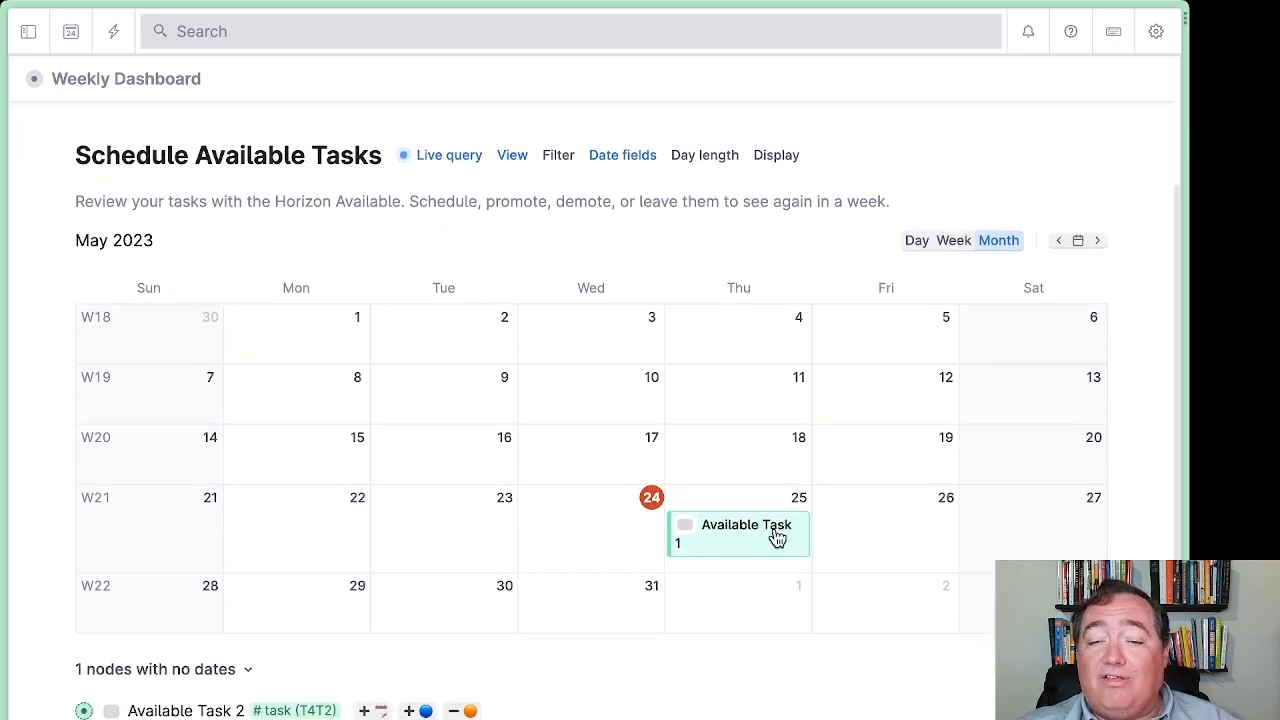
# Open the Review Upcoming Tasks view and look over the scheduled tasks in the May 2023 calendar.
pyautogui.scroll(3, 432, 507)
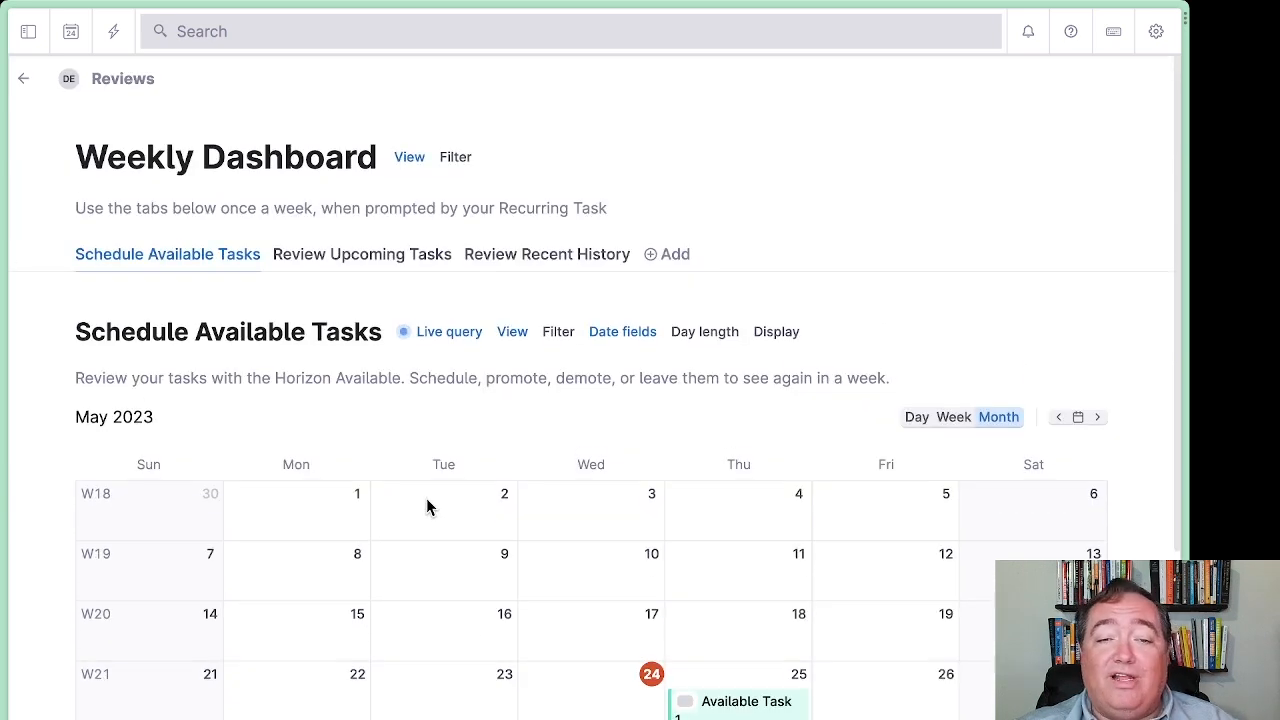
pyautogui.click(396, 256)
pyautogui.scroll(-5, 480, 560)
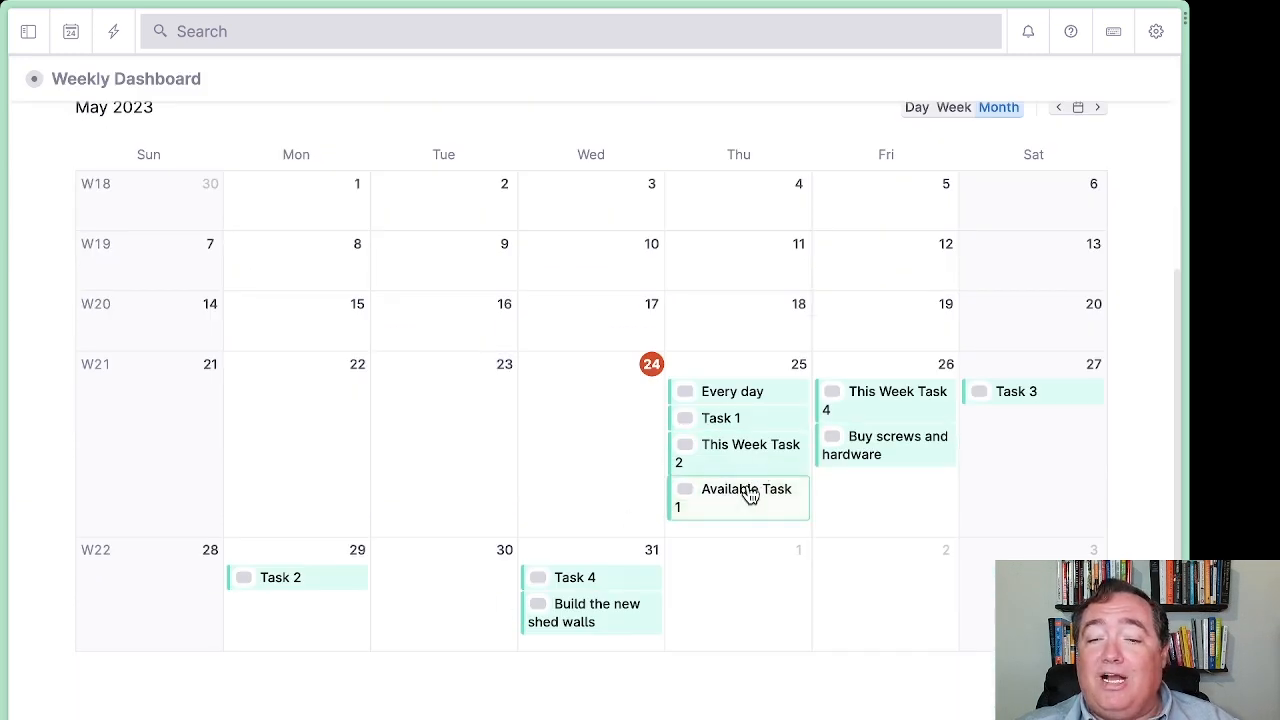
# Reschedule Available Task 1 to May 26, Buy screws and hardware to June 1, and This Week Task 2 to May 30 in the calendar.
pyautogui.moveTo(749, 491); pyautogui.dragTo(700, 630)
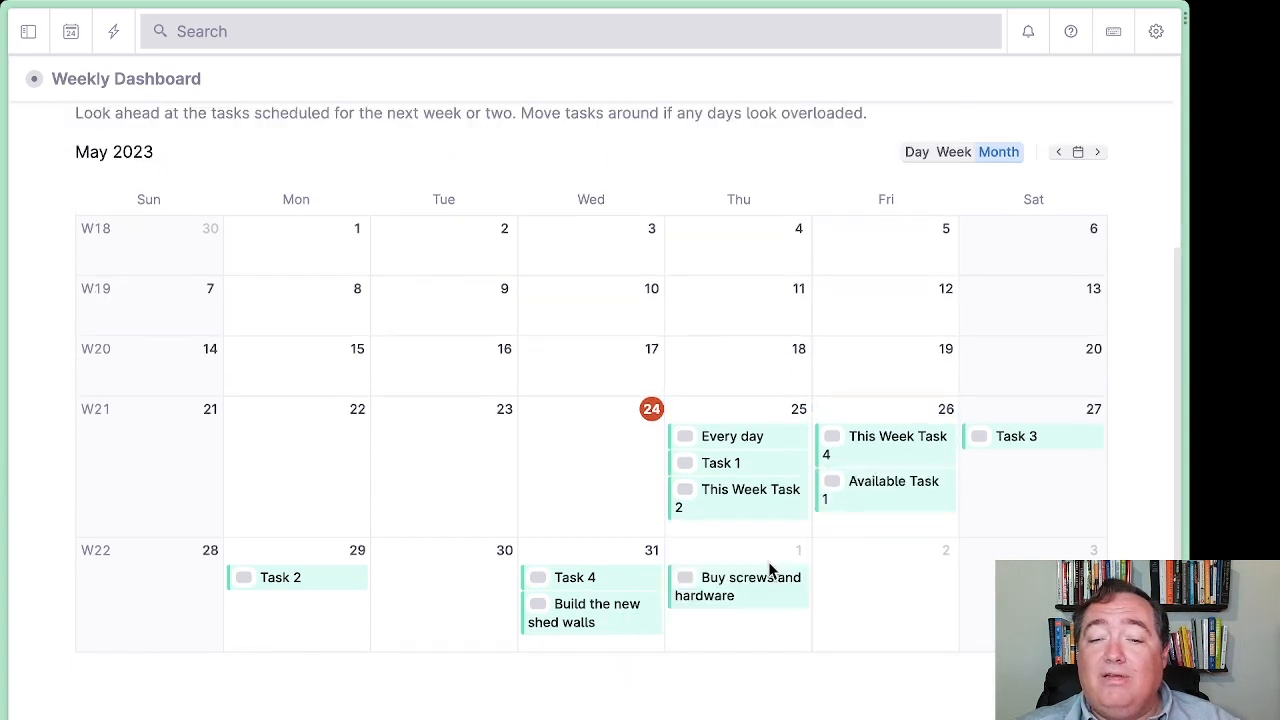
pyautogui.moveTo(790, 505); pyautogui.dragTo(514, 600)
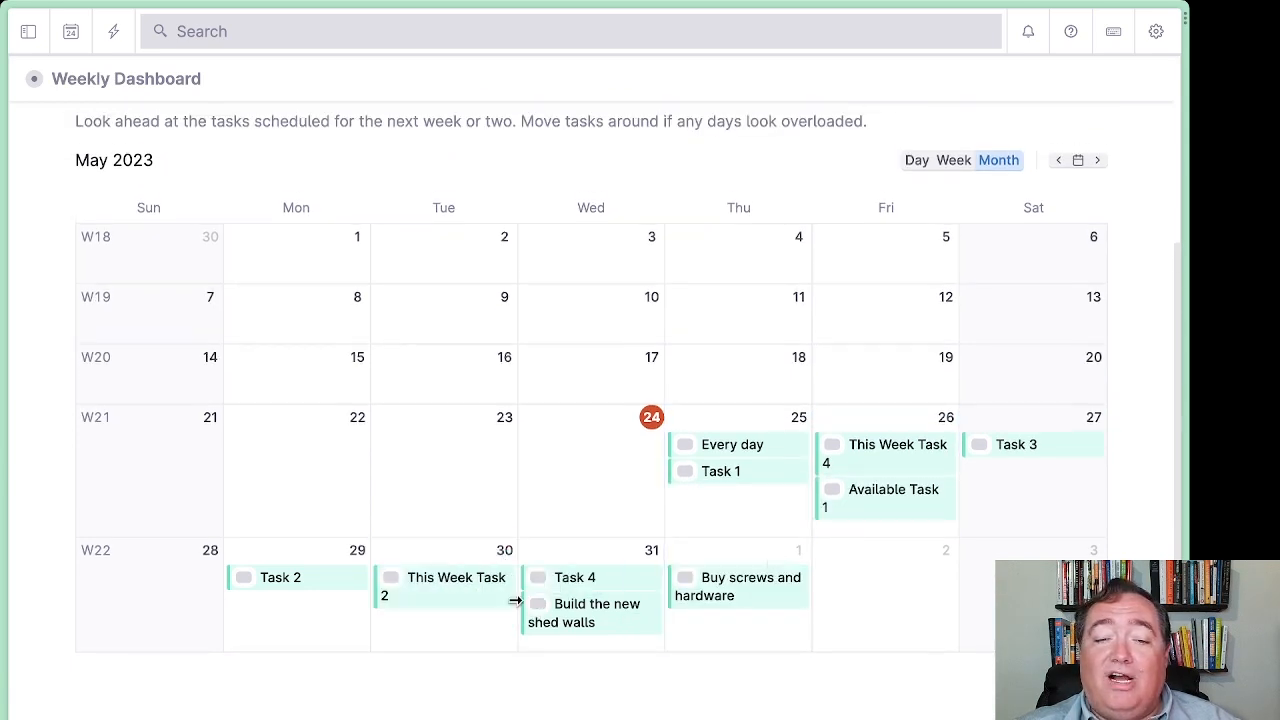
pyautogui.scroll(2, 643, 591)
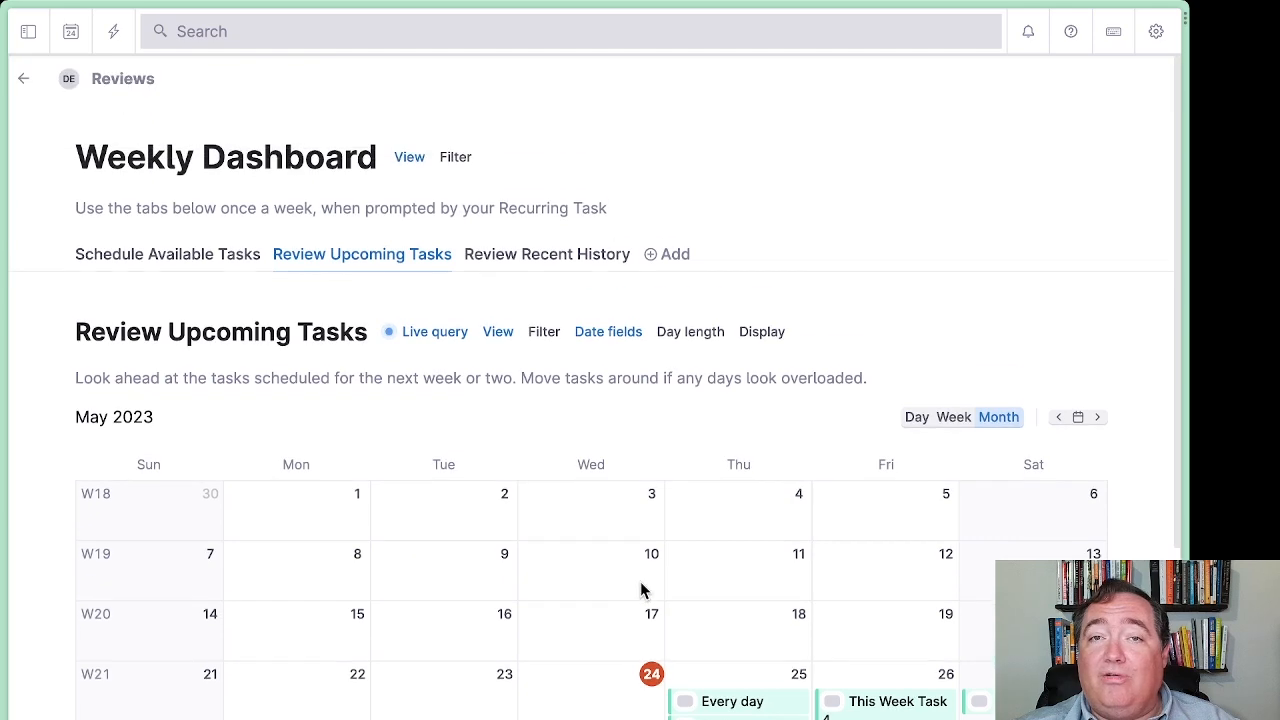
# Open the Review Recent History view and examine the completed tasks across the May 2023 calendar.
pyautogui.scroll(-3, 630, 593)
pyautogui.scroll(1, 613, 592)
pyautogui.scroll(3, 610, 575)
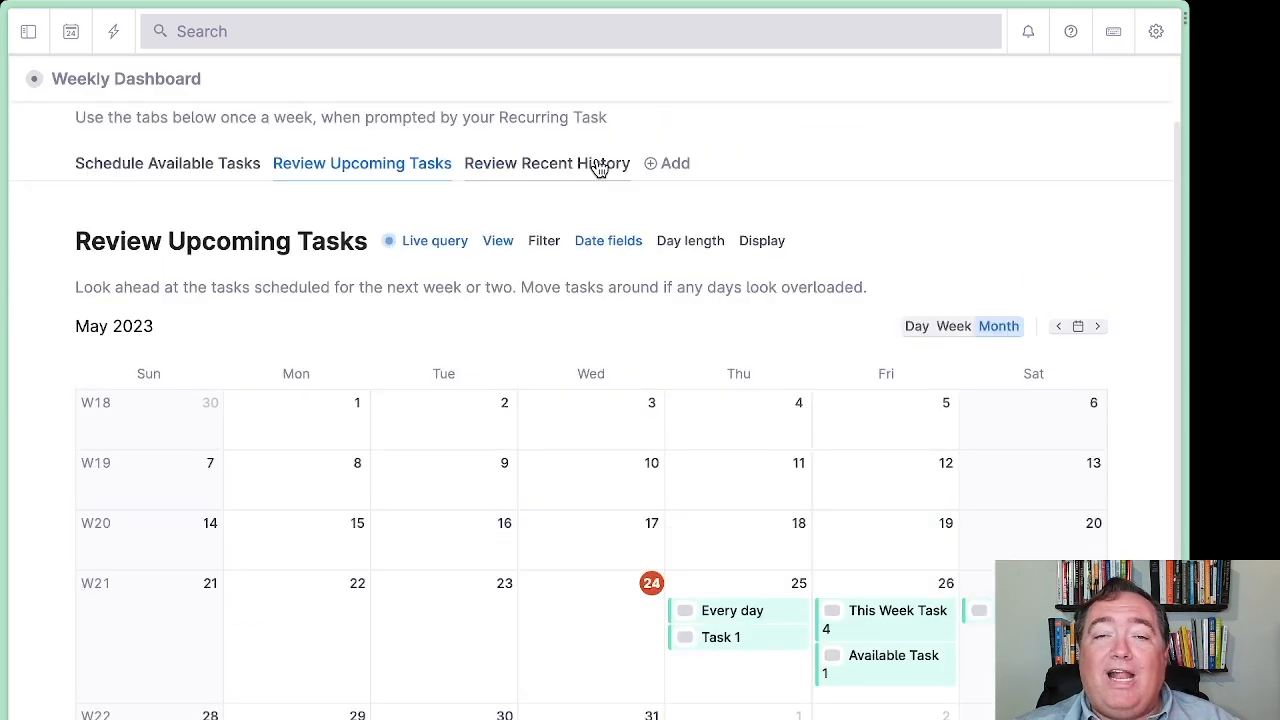
pyautogui.click(600, 158)
pyautogui.scroll(-6, 710, 596)
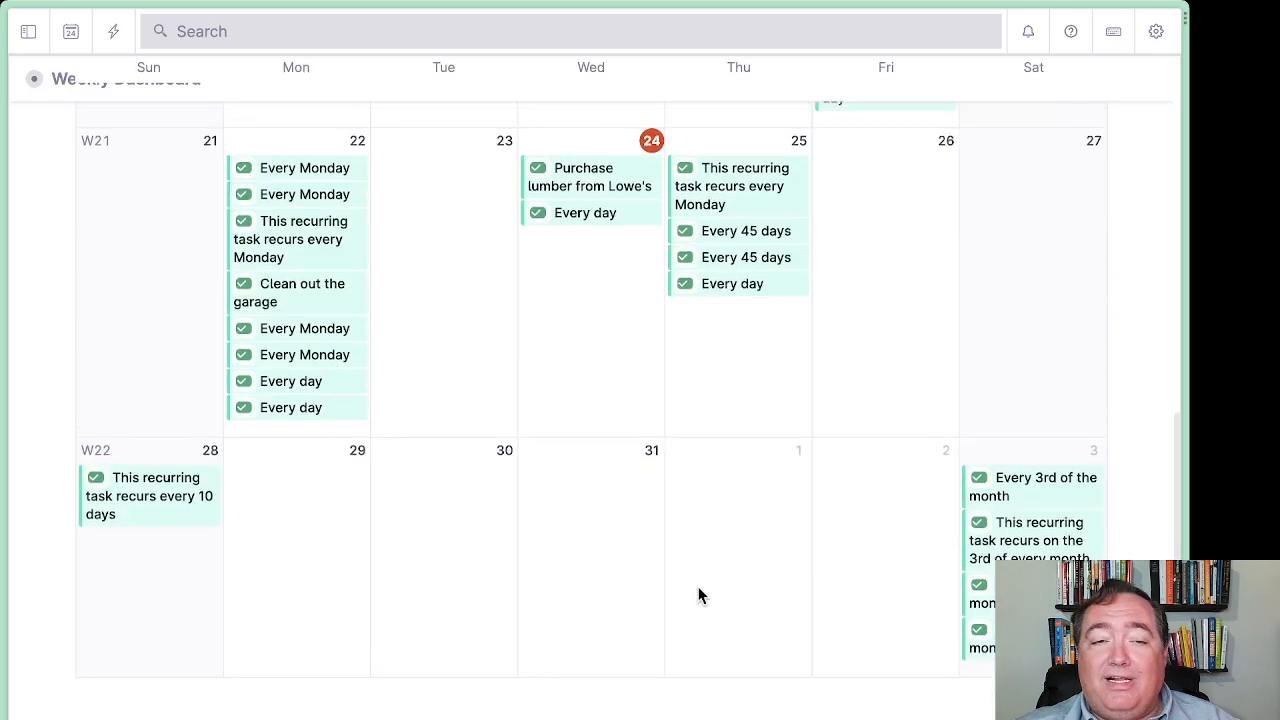
pyautogui.scroll(5, 695, 594)
pyautogui.scroll(-5, 664, 600)
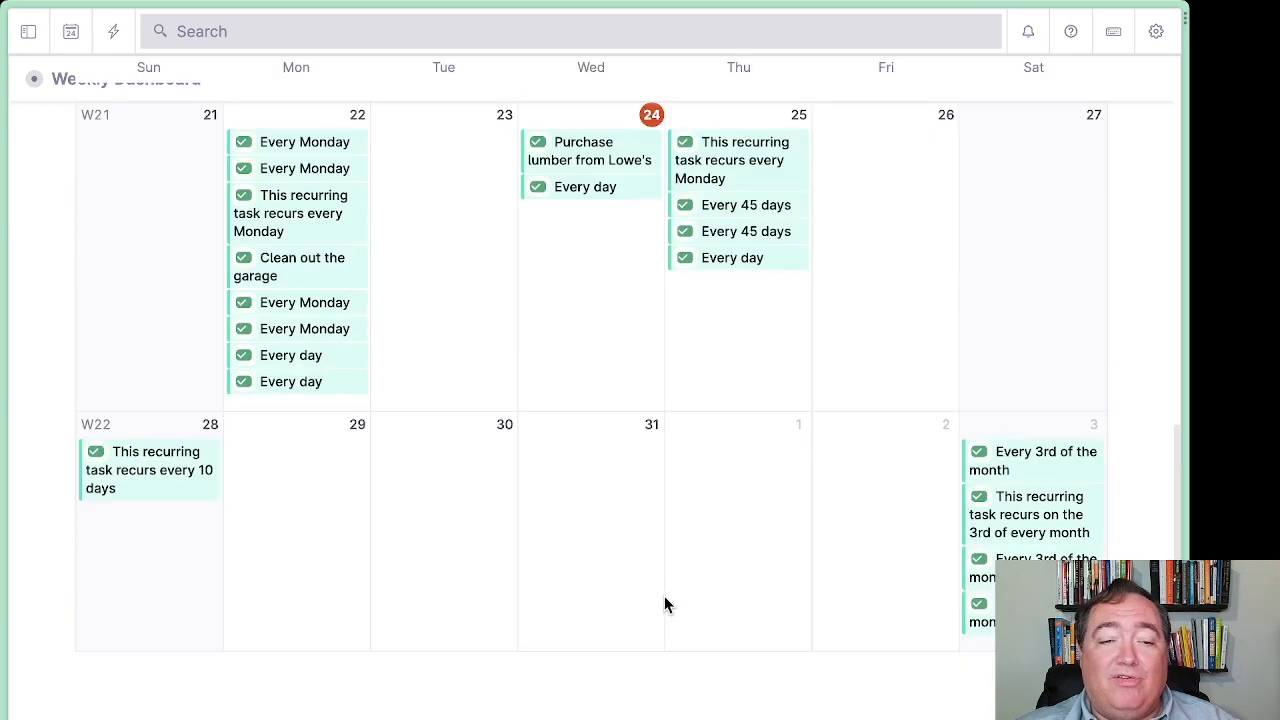
pyautogui.scroll(2, 660, 602)
pyautogui.scroll(-2, 660, 604)
pyautogui.scroll(6, 643, 606)
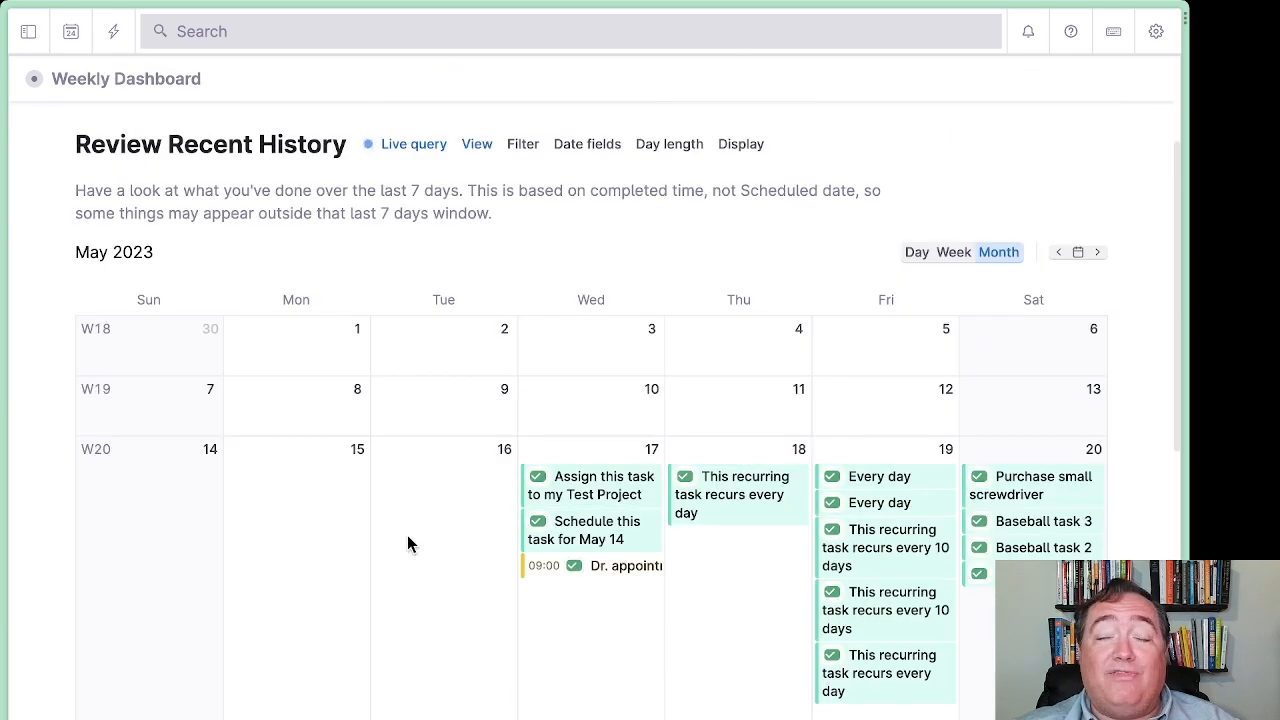
pyautogui.scroll(-5, 410, 560)
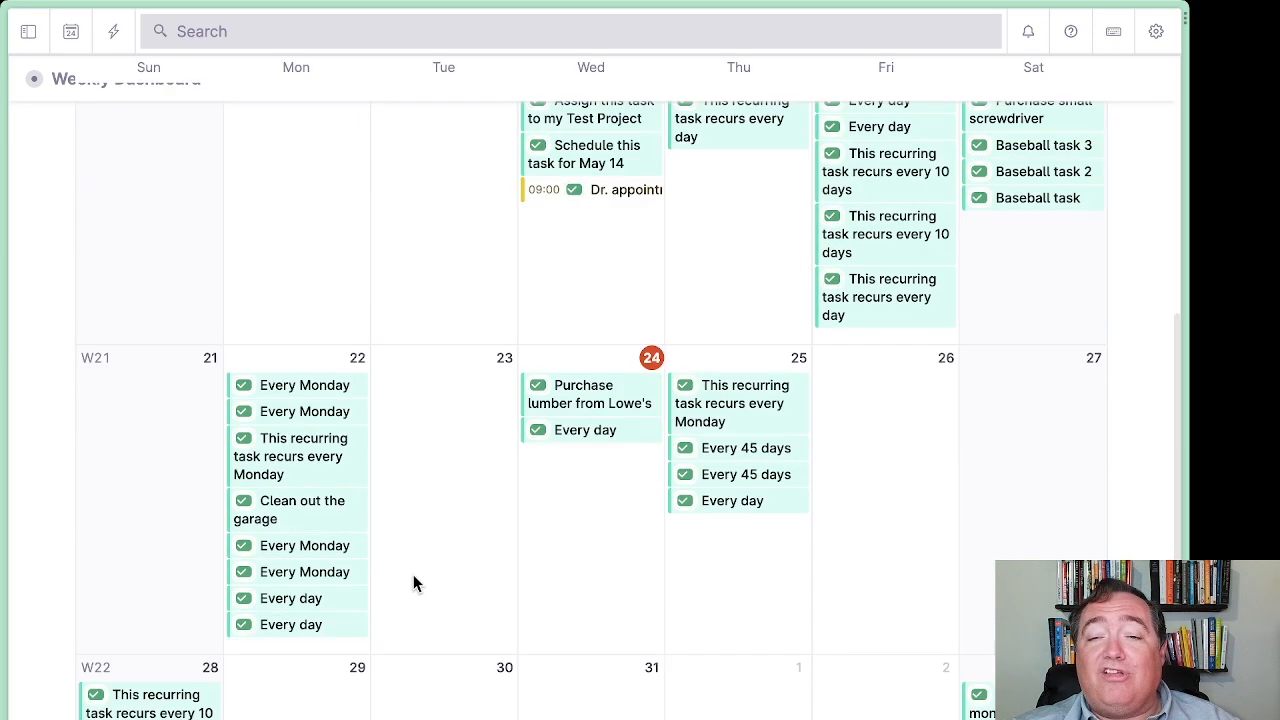
pyautogui.scroll(-2, 406, 587)
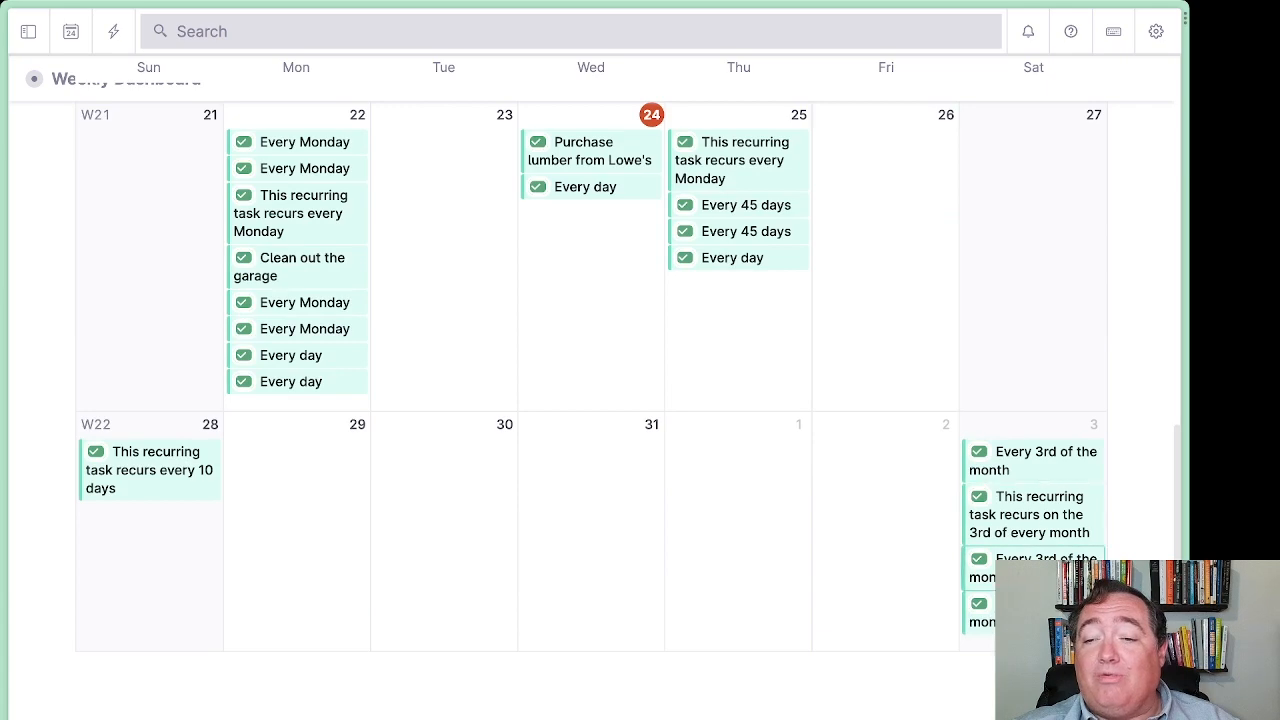
pyautogui.scroll(4, 686, 537)
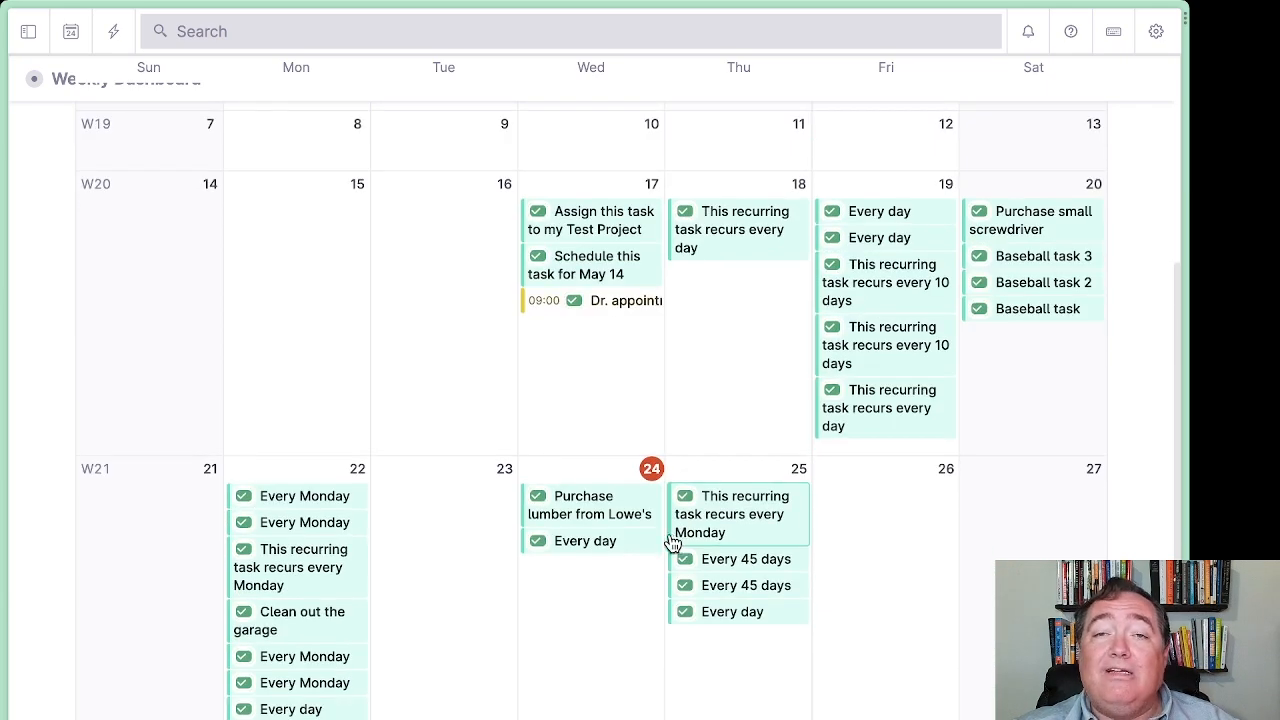
pyautogui.scroll(2, 583, 533)
pyautogui.scroll(2, 540, 517)
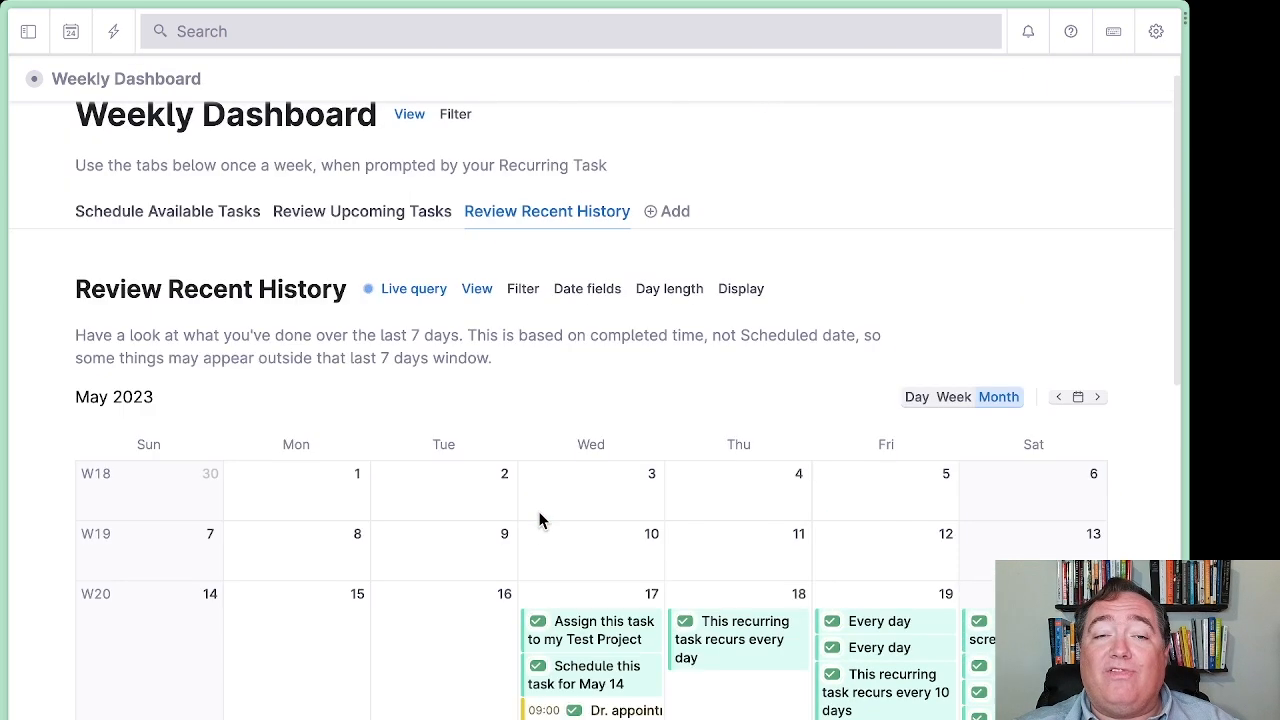
pyautogui.scroll(1, 536, 518)
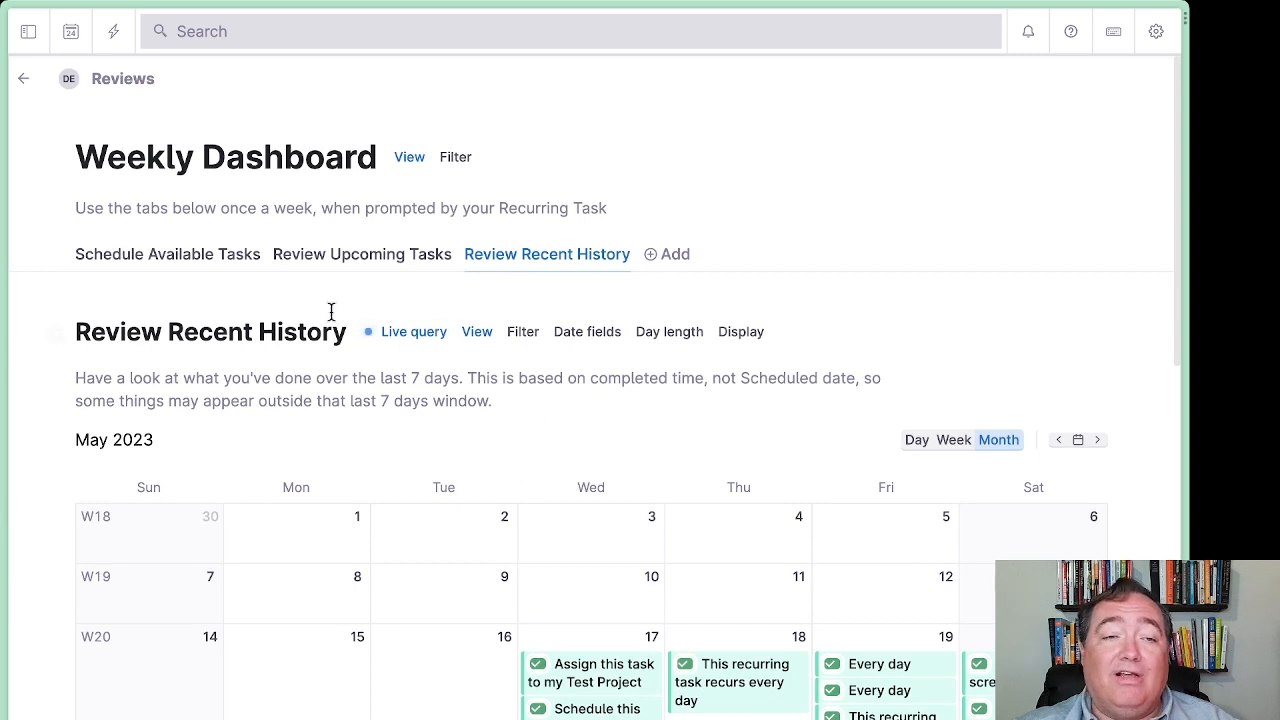
# Open the Monthly Dashboard from the Reviews demo and move the Rebuild the outer shed project to Development.
pyautogui.click(24, 84)
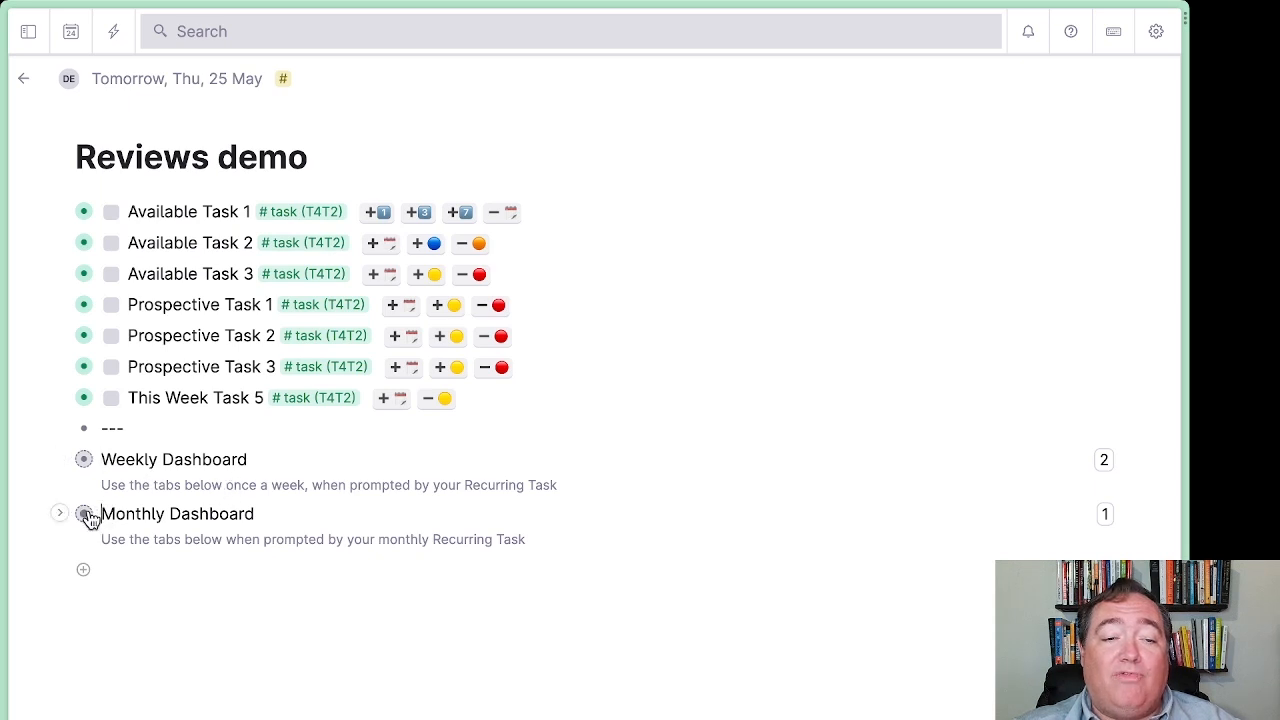
pyautogui.click(84, 513)
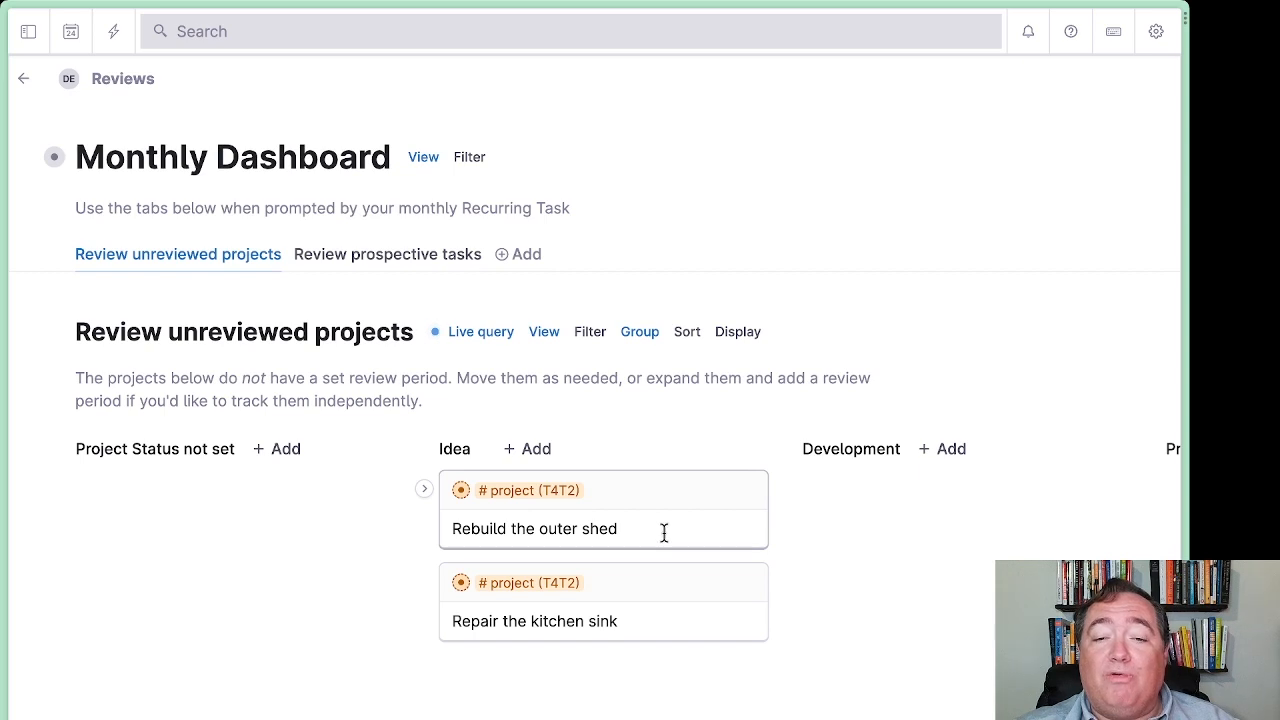
pyautogui.moveTo(662, 505); pyautogui.dragTo(905, 500)
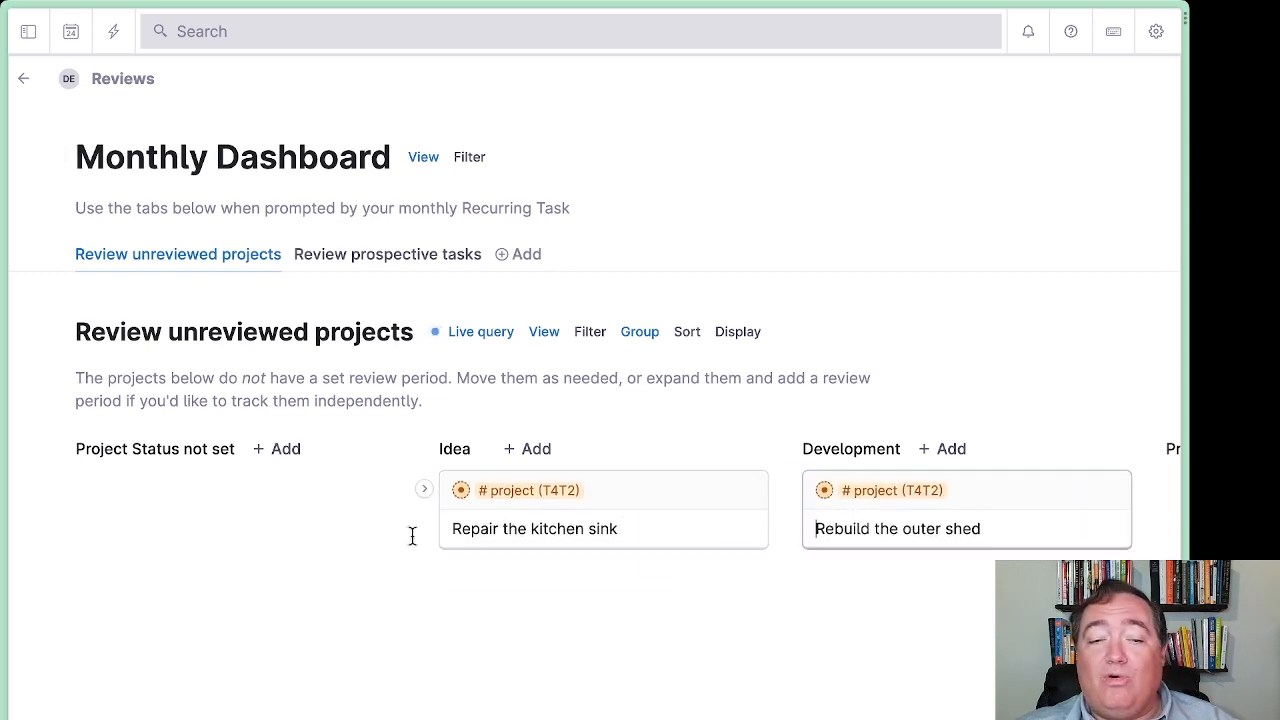
# Hide the empty Project Status not set column and look across the remaining project status columns.
pyautogui.click(391, 452)
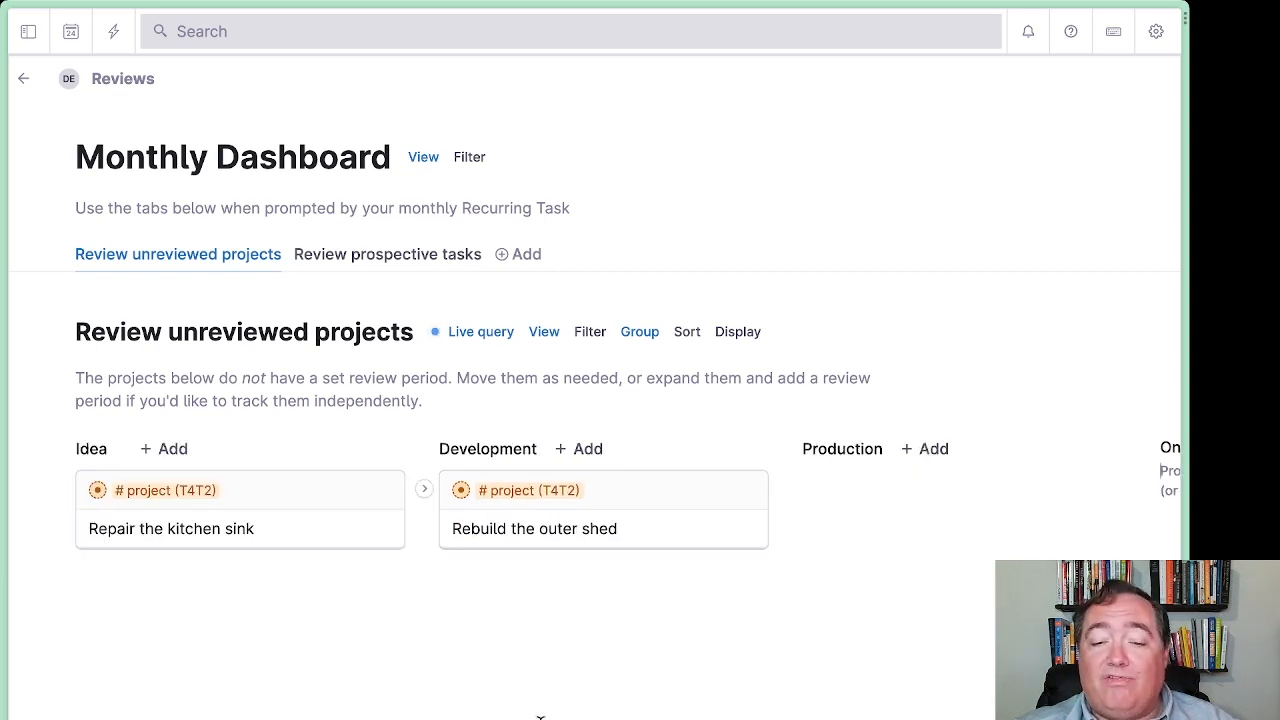
pyautogui.hscroll(10, 595, 440)
pyautogui.hscroll(-10, 595, 440)
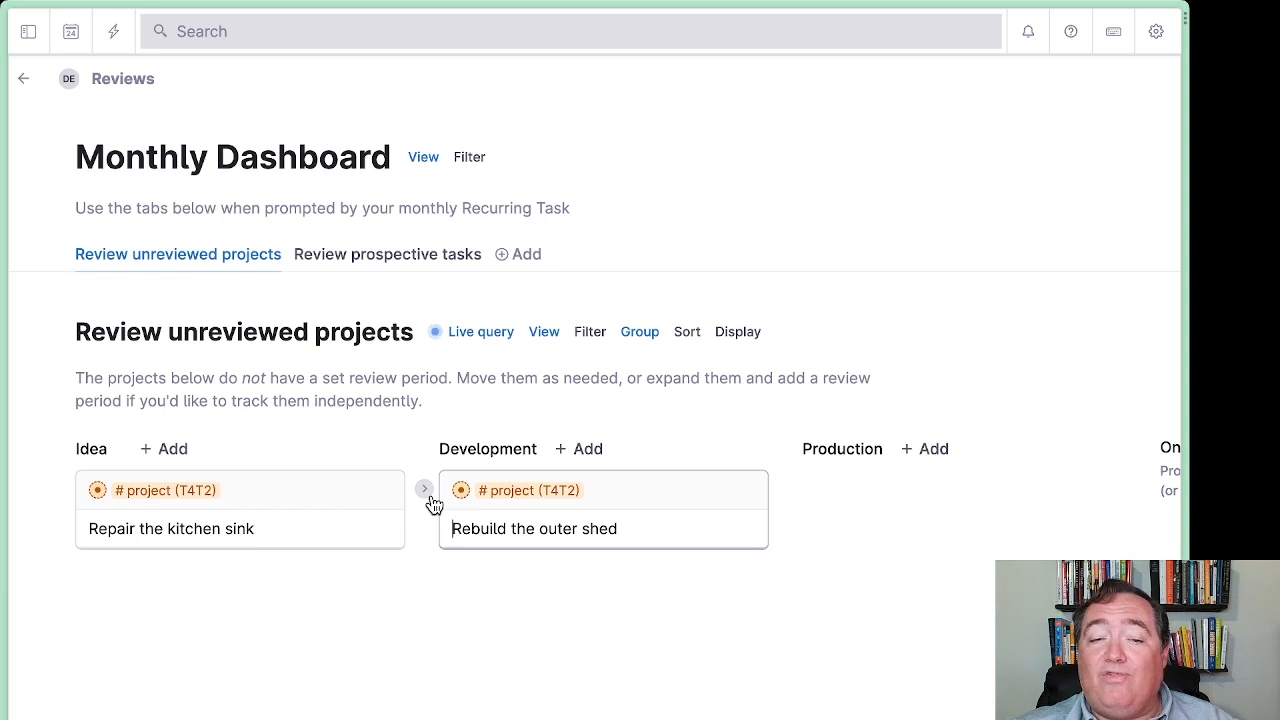
# Add a Next Project Review field to Rebuild the outer shed, then set its Project Review Period to 5 days and initialize the first review.
pyautogui.click(426, 492)
pyautogui.scroll(-2, 590, 540)
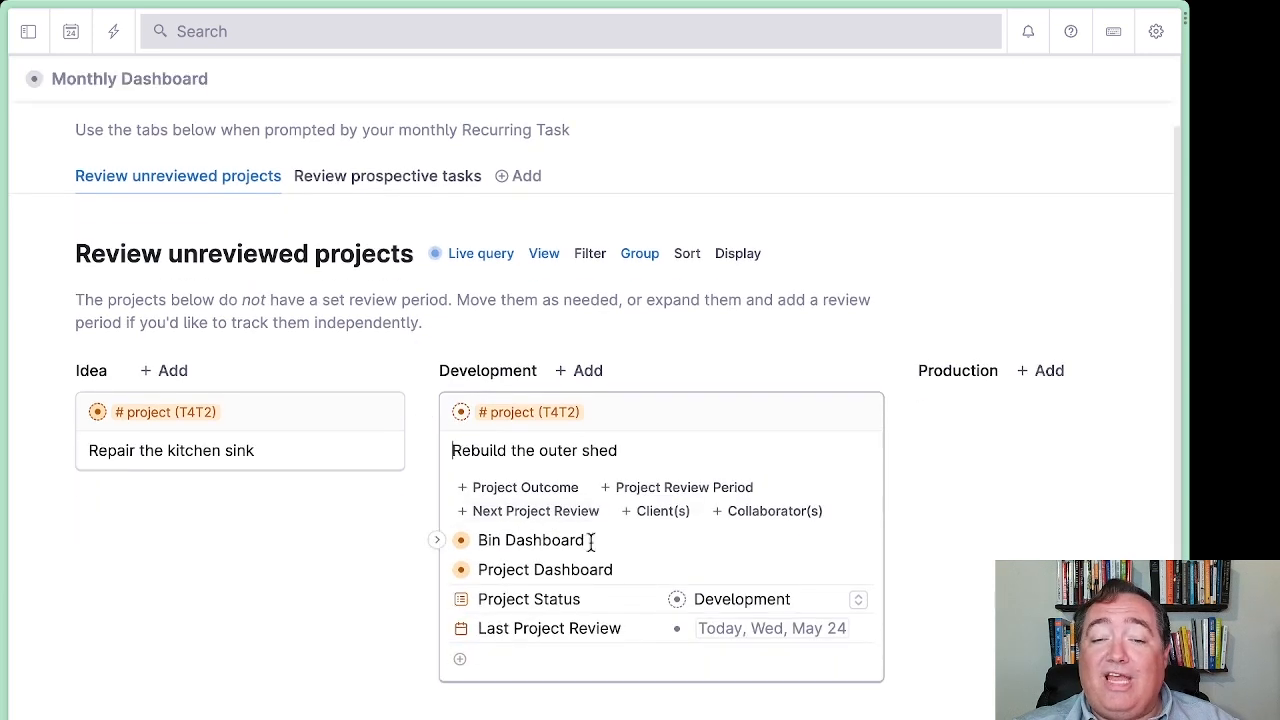
pyautogui.click(568, 513)
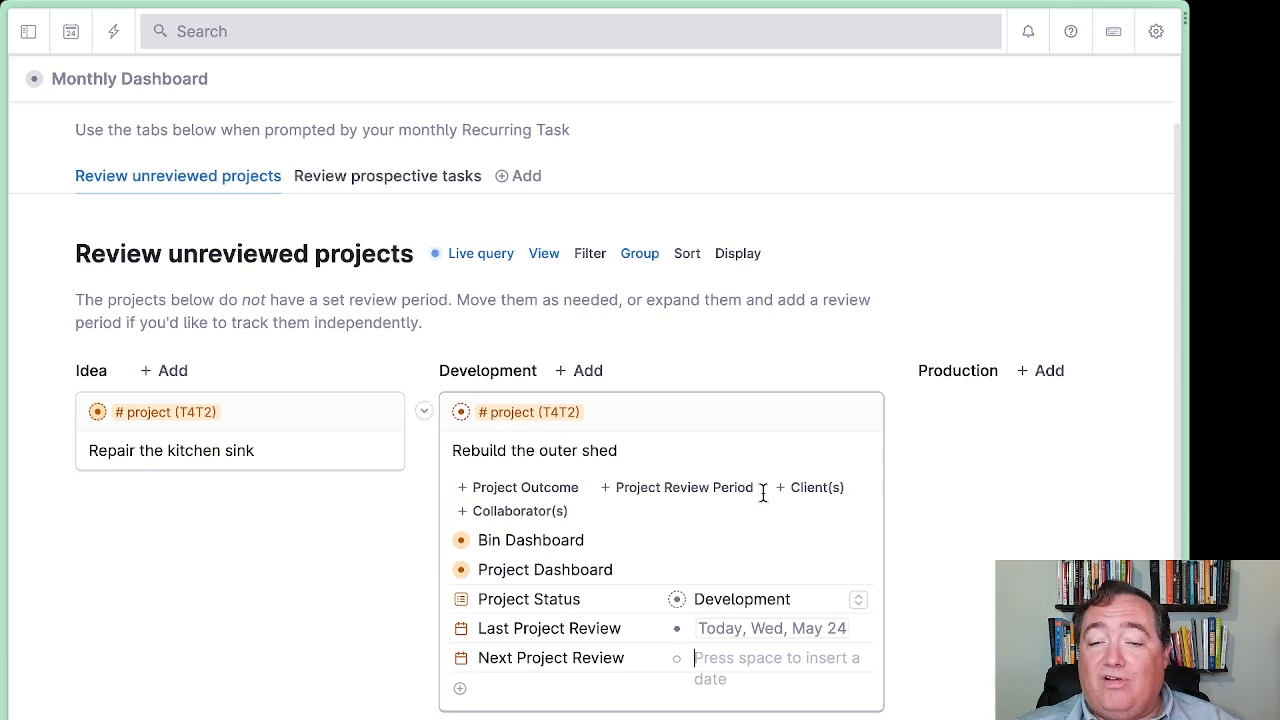
pyautogui.click(718, 490)
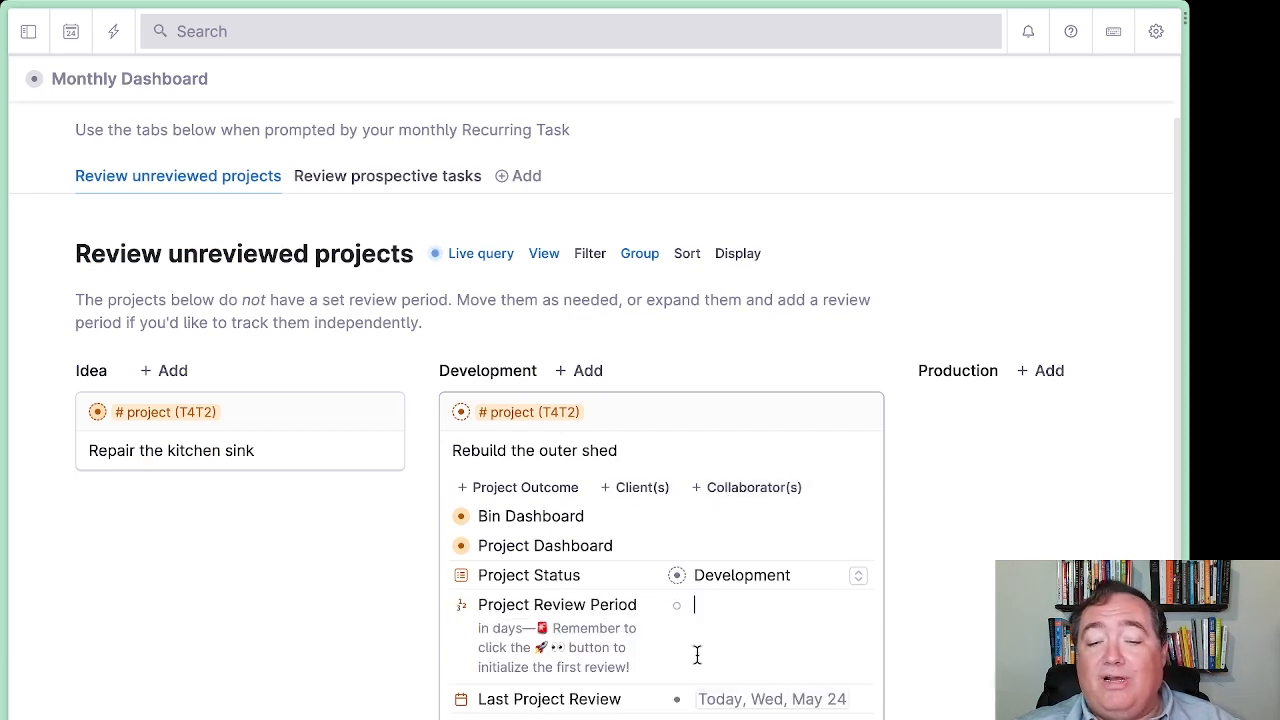
pyautogui.write('5')
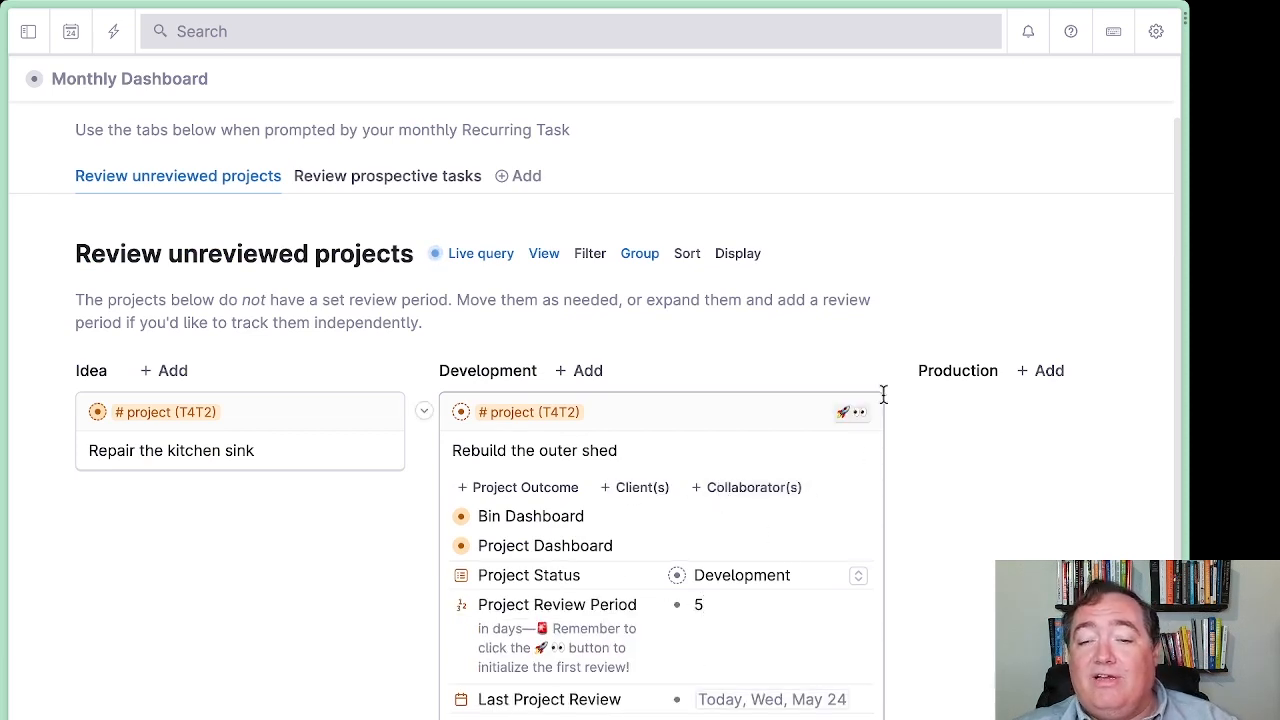
pyautogui.click(850, 420)
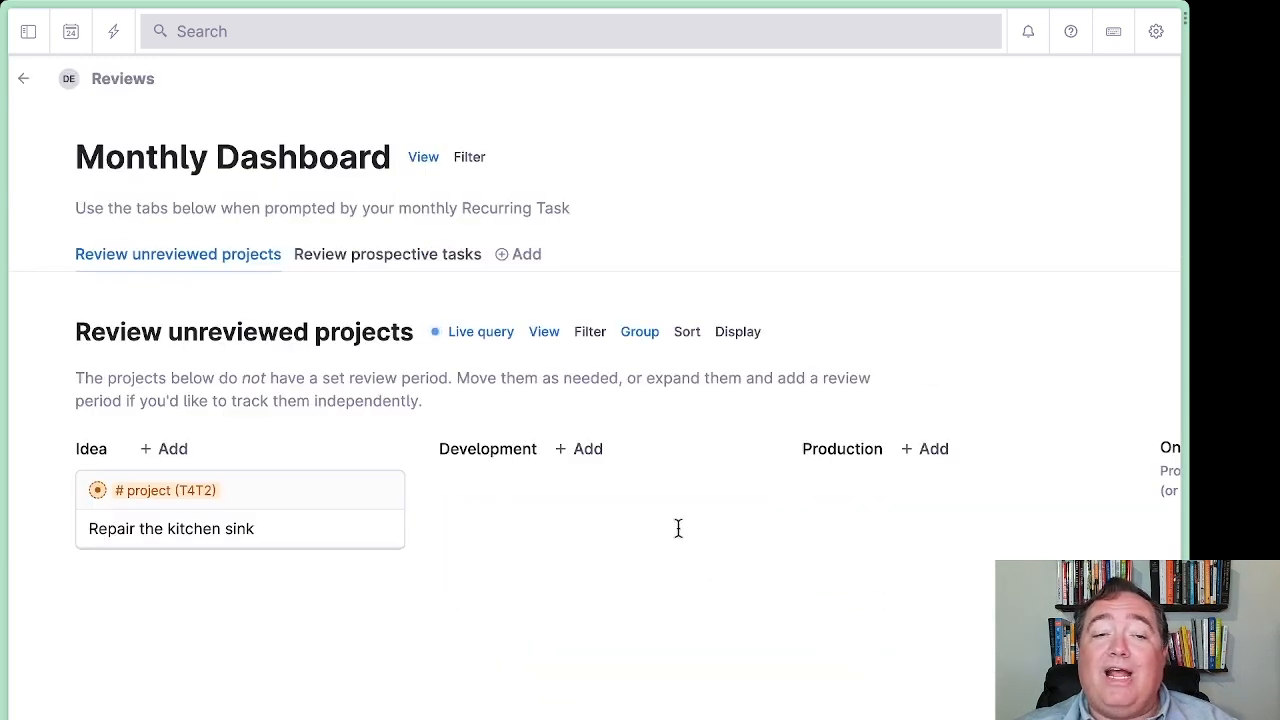
# In the Review prospective tasks view, schedule Available Task 3 on Wednesday, May 31 in the calendar.
pyautogui.click(387, 264)
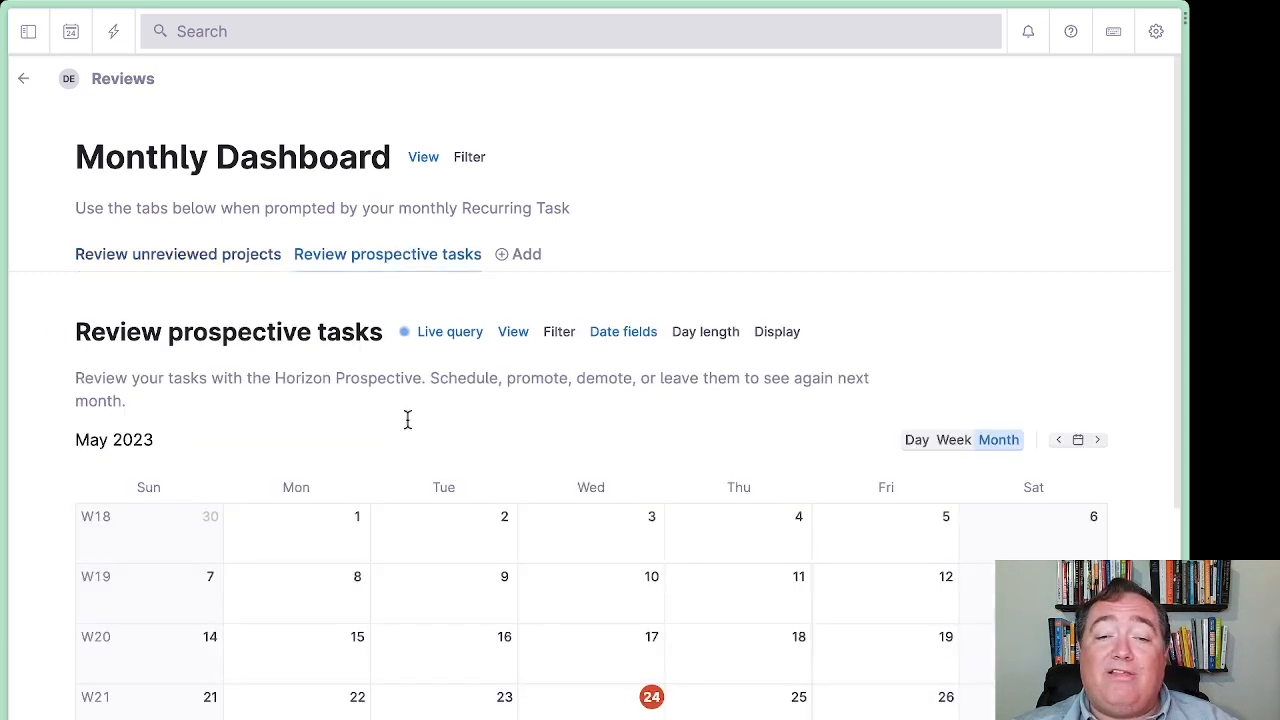
pyautogui.scroll(-3, 408, 410)
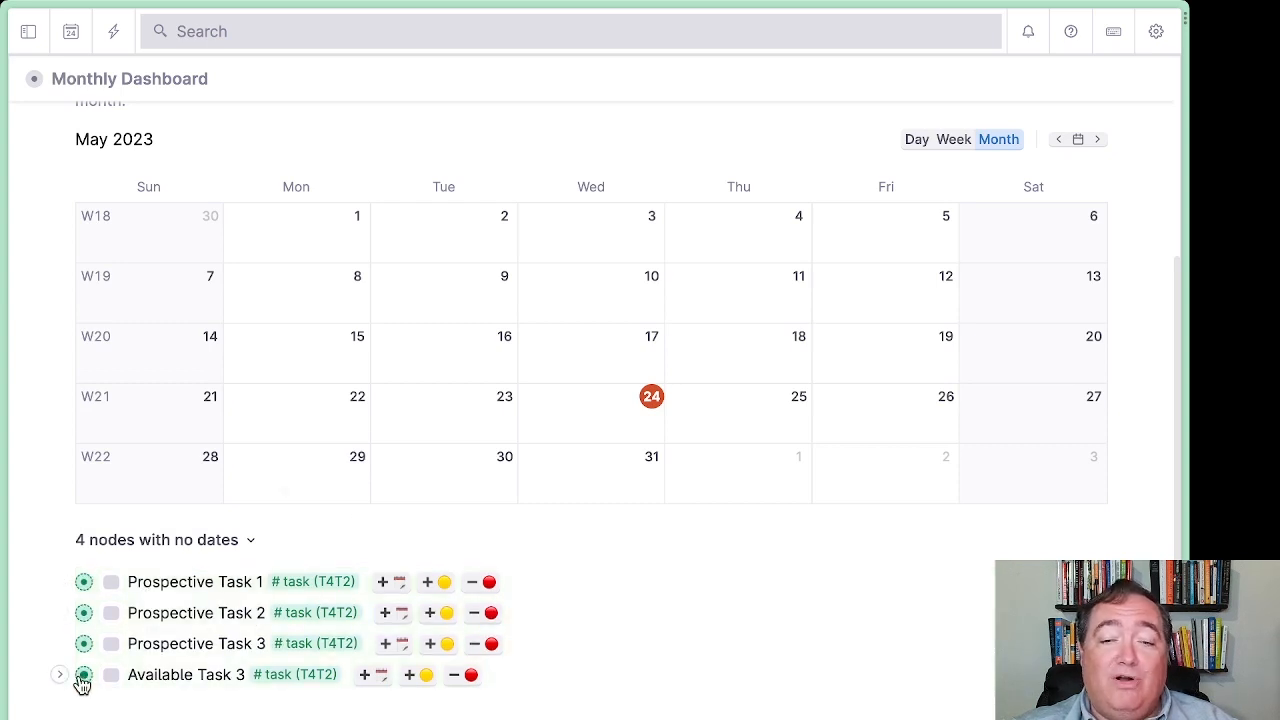
pyautogui.moveTo(83, 680); pyautogui.dragTo(590, 466)
pyautogui.scroll(-1, 503, 584)
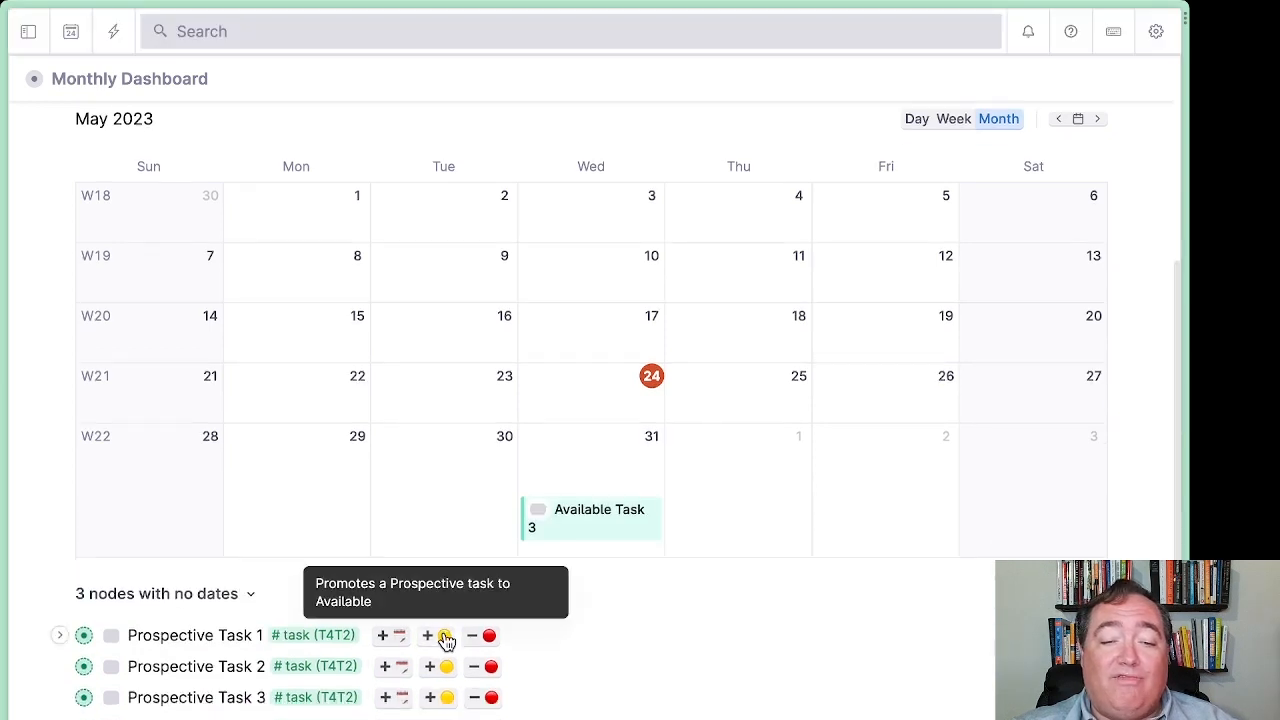
# Promote Prospective Task 1 to Available and demote Prospective Task 3 from the list of tasks with no dates.
pyautogui.click(446, 637)
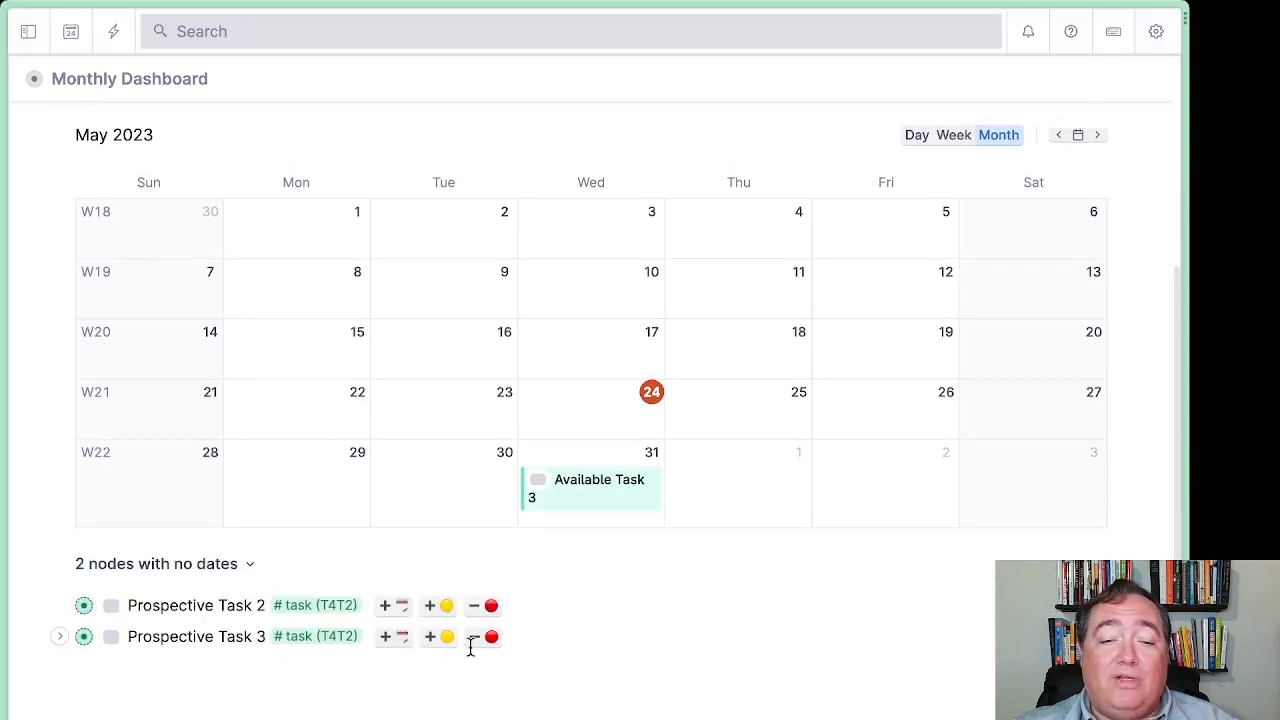
pyautogui.click(474, 637)
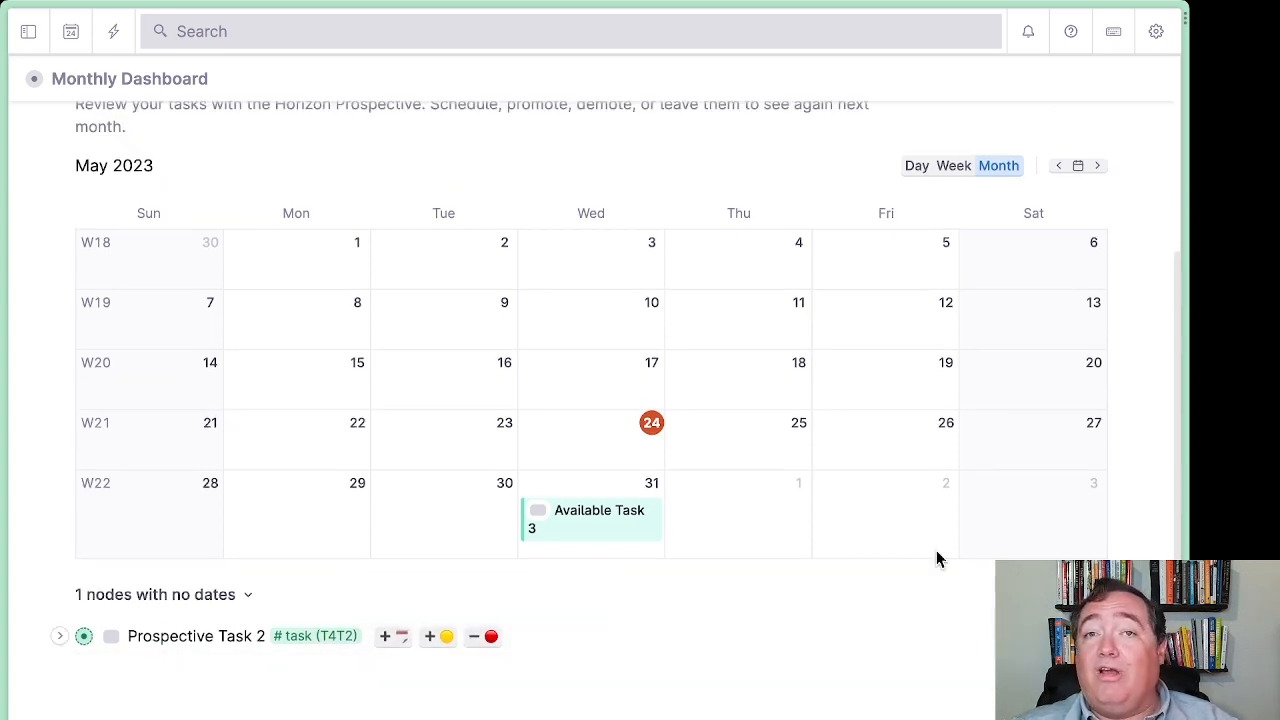
pyautogui.scroll(5, 892, 552)
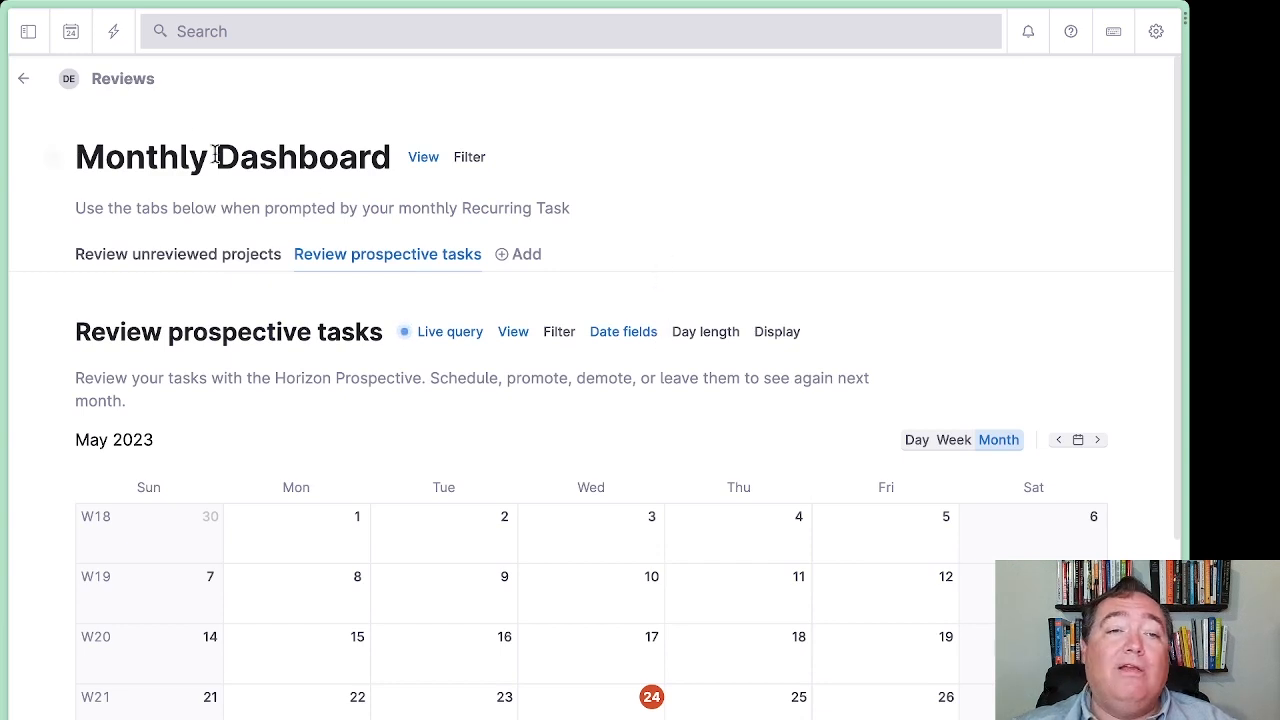
# Return to the day page for Thursday, May 25 and expand the Demo Bins and Projects node.
pyautogui.click(24, 80)
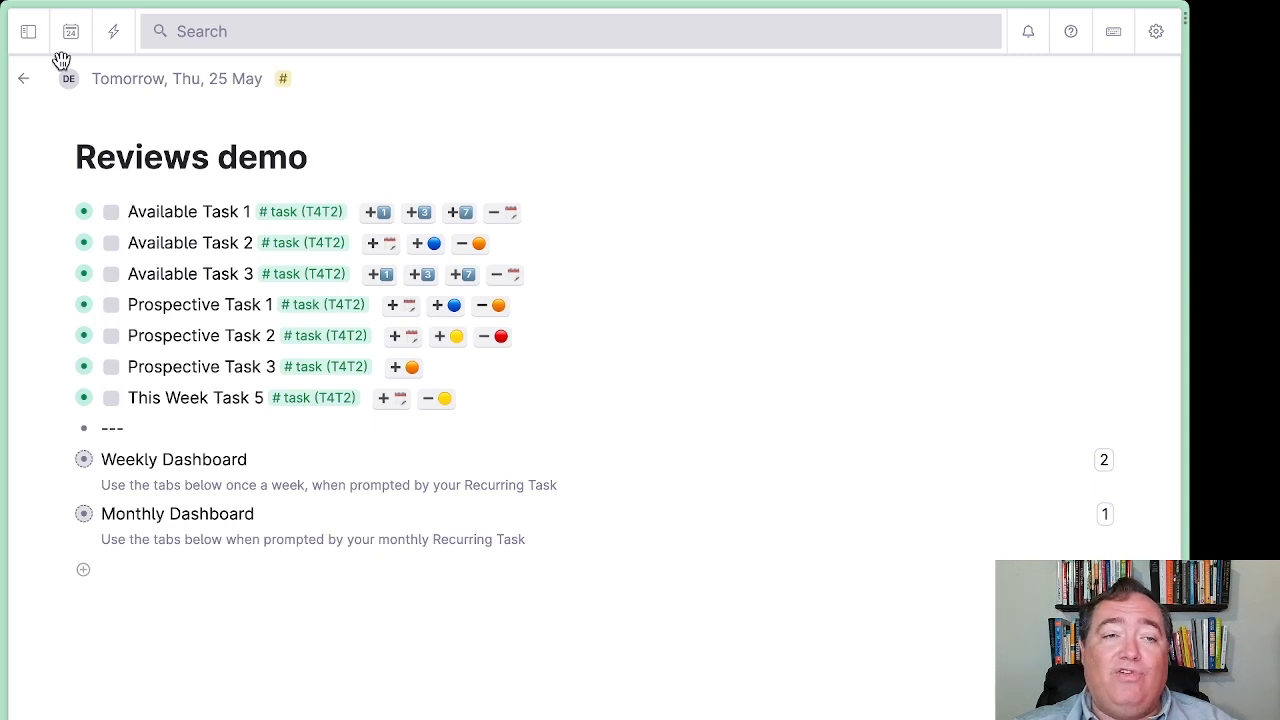
pyautogui.click(140, 82)
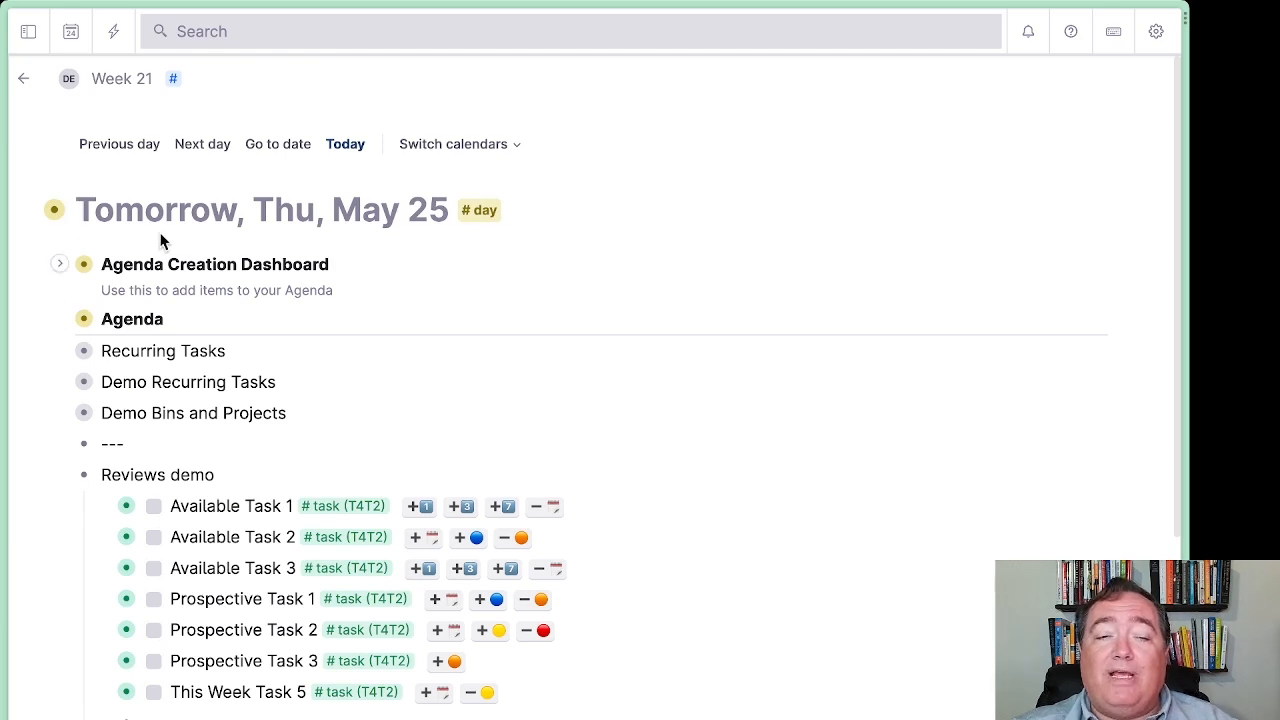
pyautogui.scroll(-4, 189, 440)
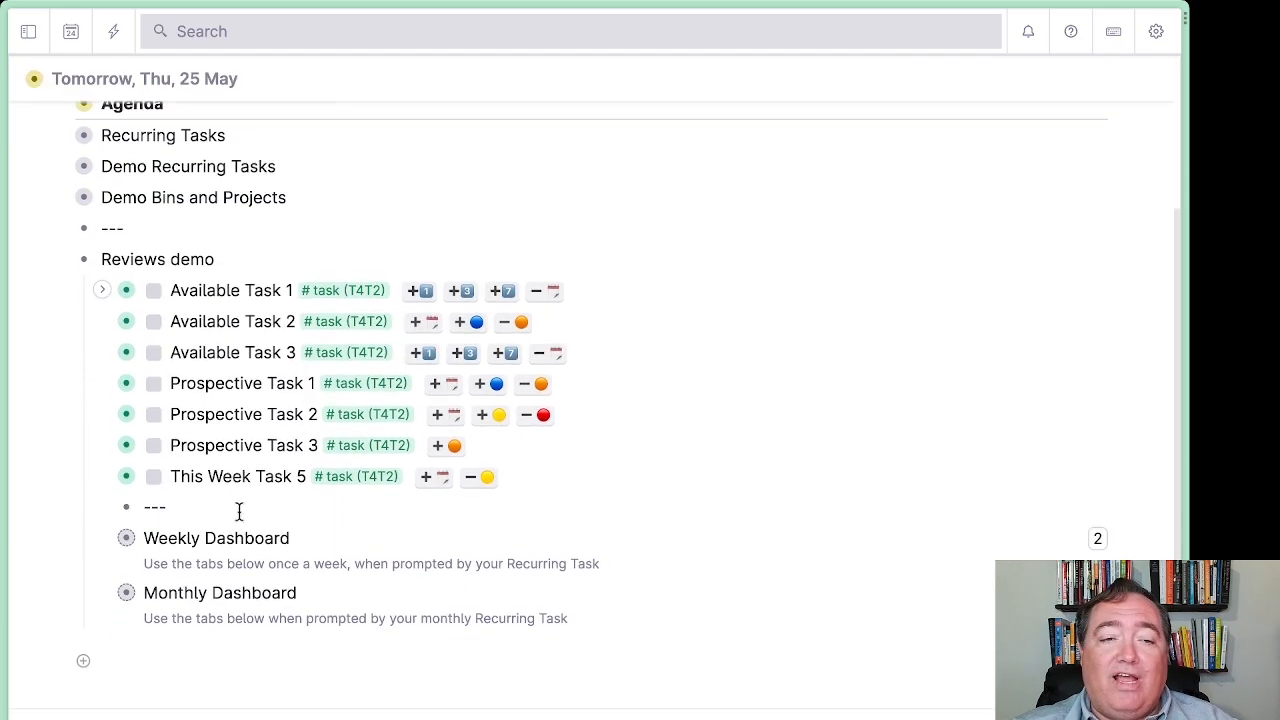
pyautogui.scroll(4, 240, 508)
pyautogui.click(62, 410)
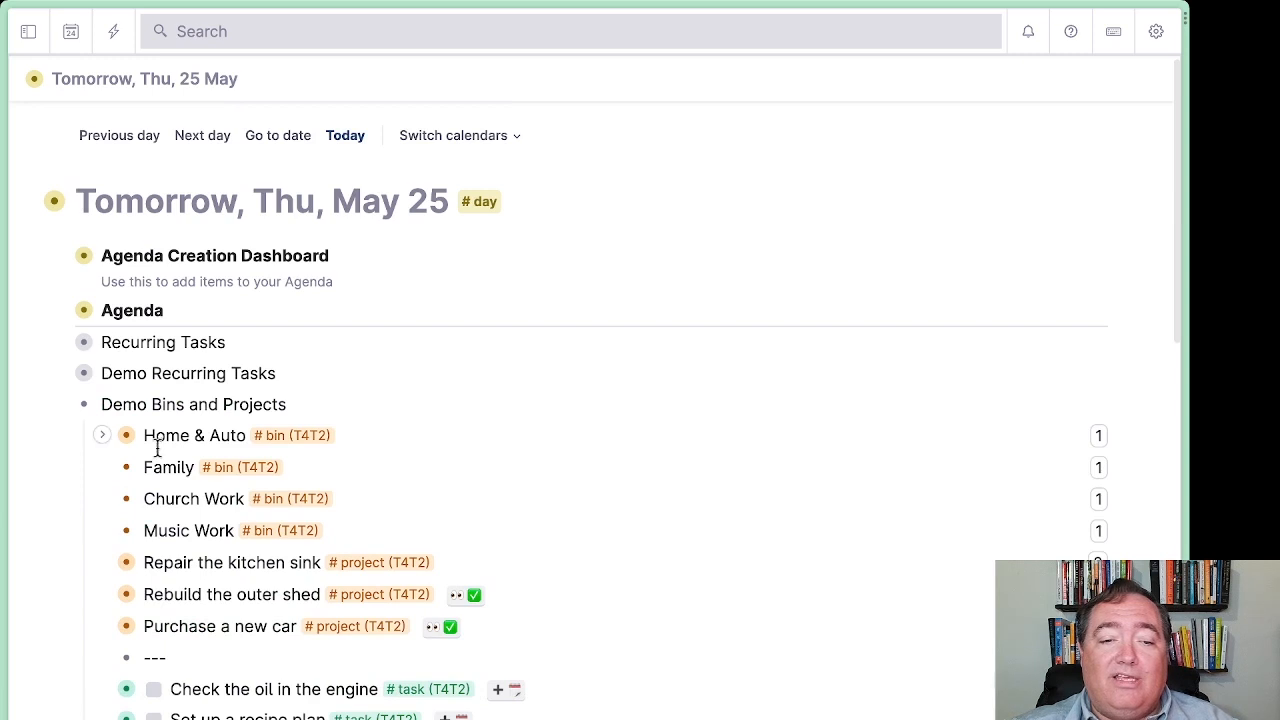
pyautogui.scroll(-1, 162, 472)
pyautogui.scroll(-2, 126, 523)
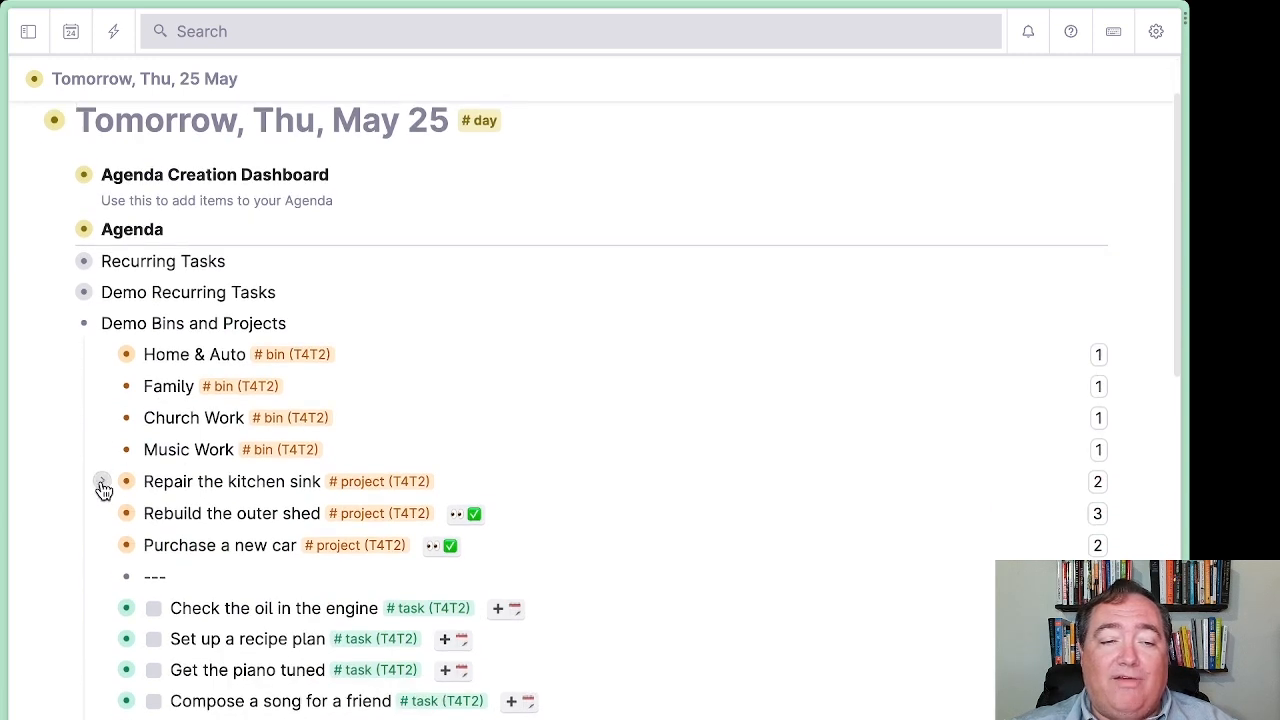
# Expand and collapse the Repair the kitchen sink and Rebuild the outer shed projects to check their contents.
pyautogui.click(103, 482)
pyautogui.click(103, 486)
pyautogui.scroll(-2, 100, 480)
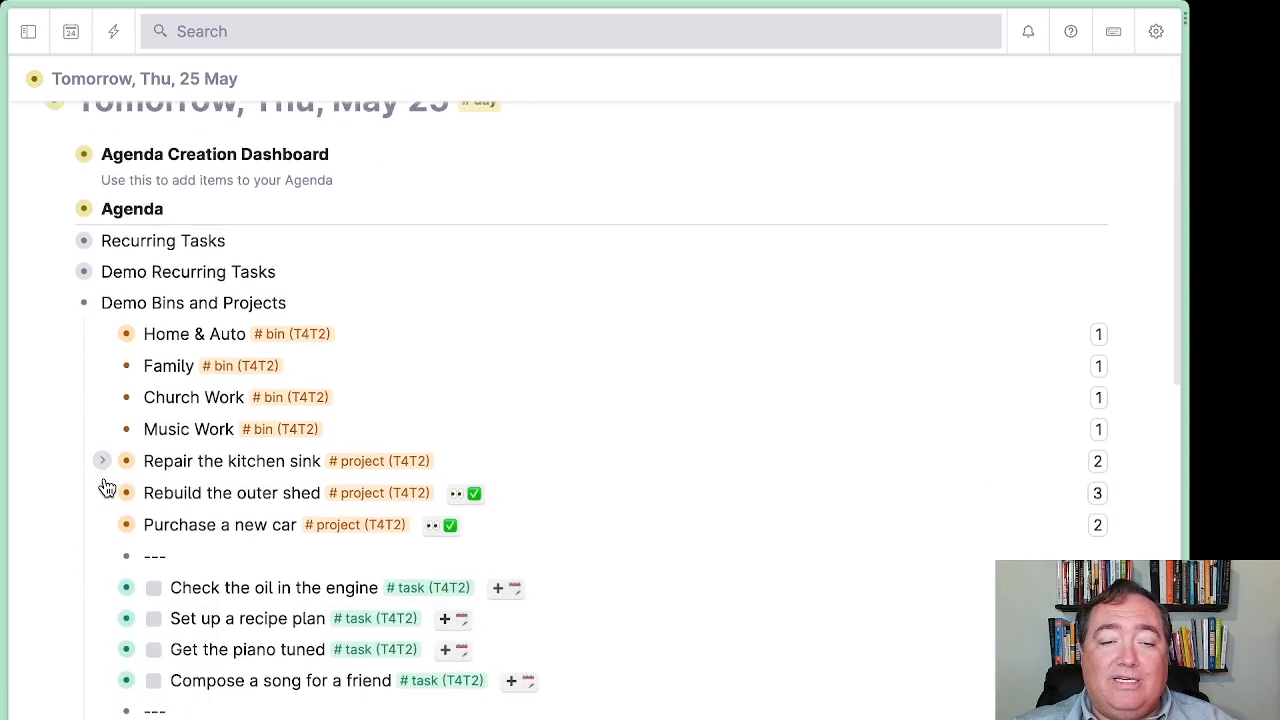
pyautogui.click(100, 447)
pyautogui.click(100, 447)
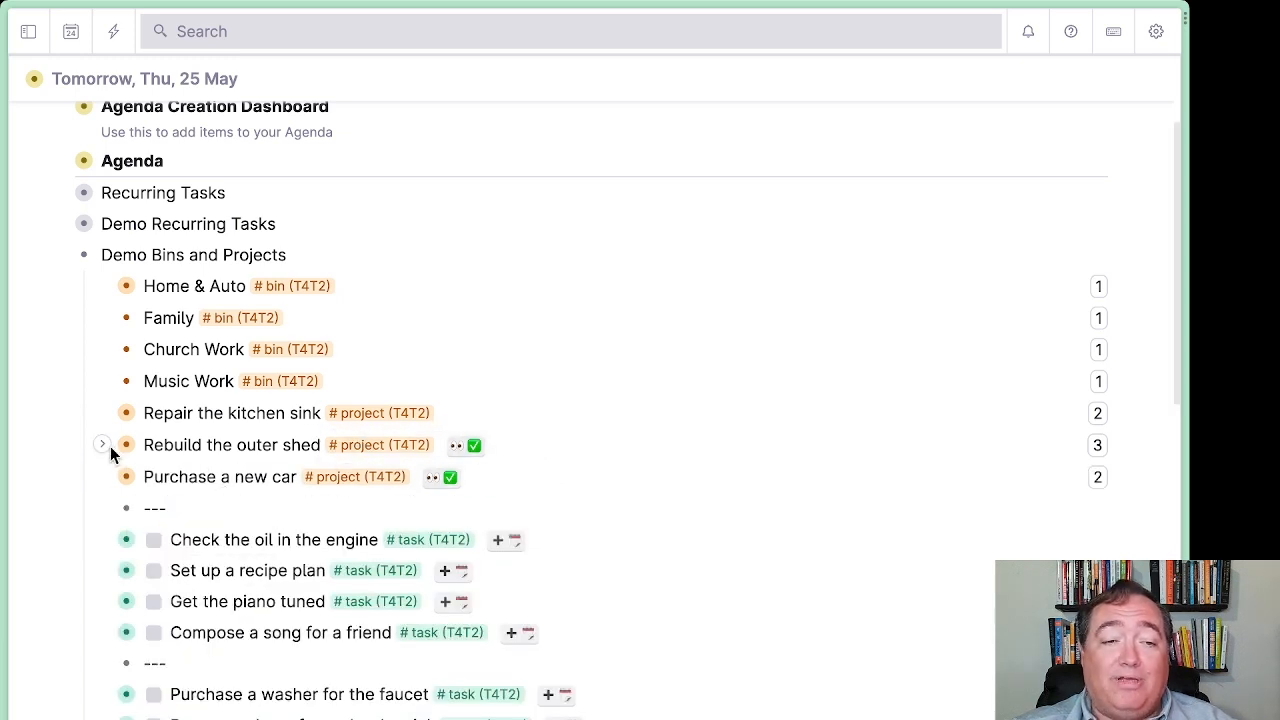
# Expand the Rebuild the outer shed project and set its Last Project Review to Friday, May 19.
pyautogui.click(102, 447)
pyautogui.scroll(-2, 352, 575)
pyautogui.scroll(-2, 352, 575)
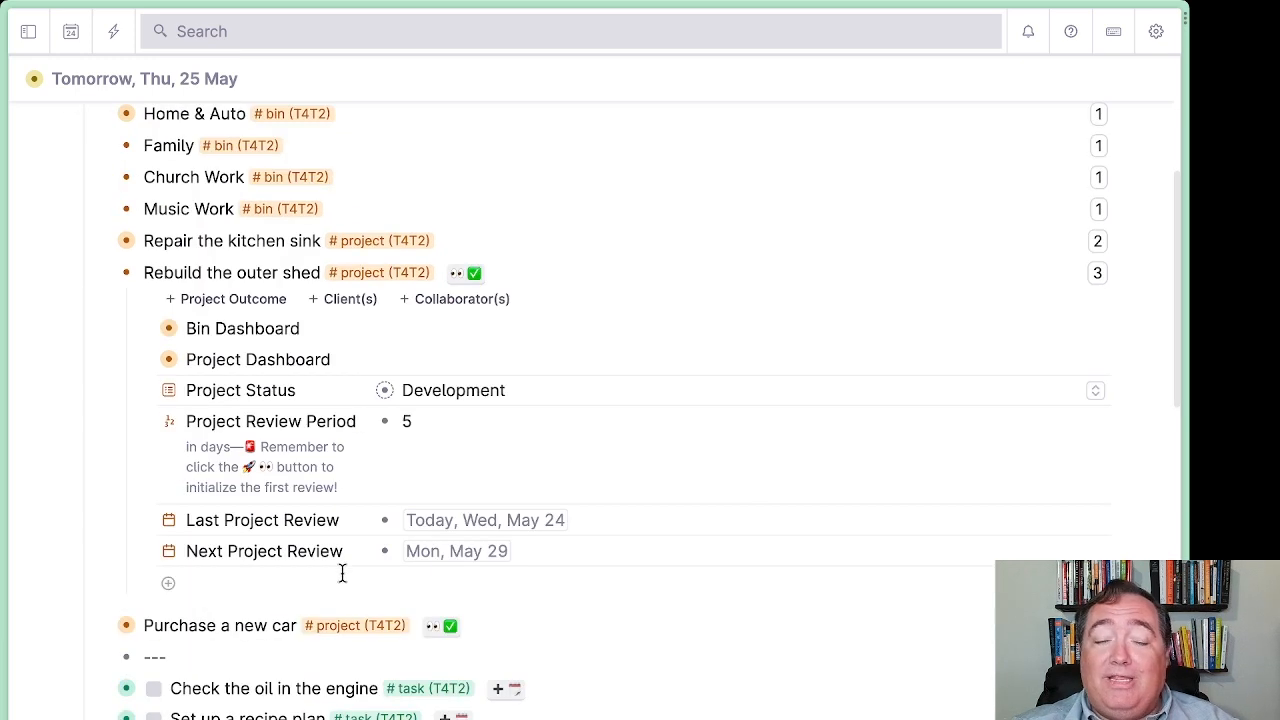
pyautogui.click(628, 525)
pyautogui.hotkey('alt', 'Down')
pyautogui.hotkey('alt', 'Down')
pyautogui.hotkey('alt', 'Down')
pyautogui.hotkey('alt', 'Down')
pyautogui.hotkey('alt', 'Down')
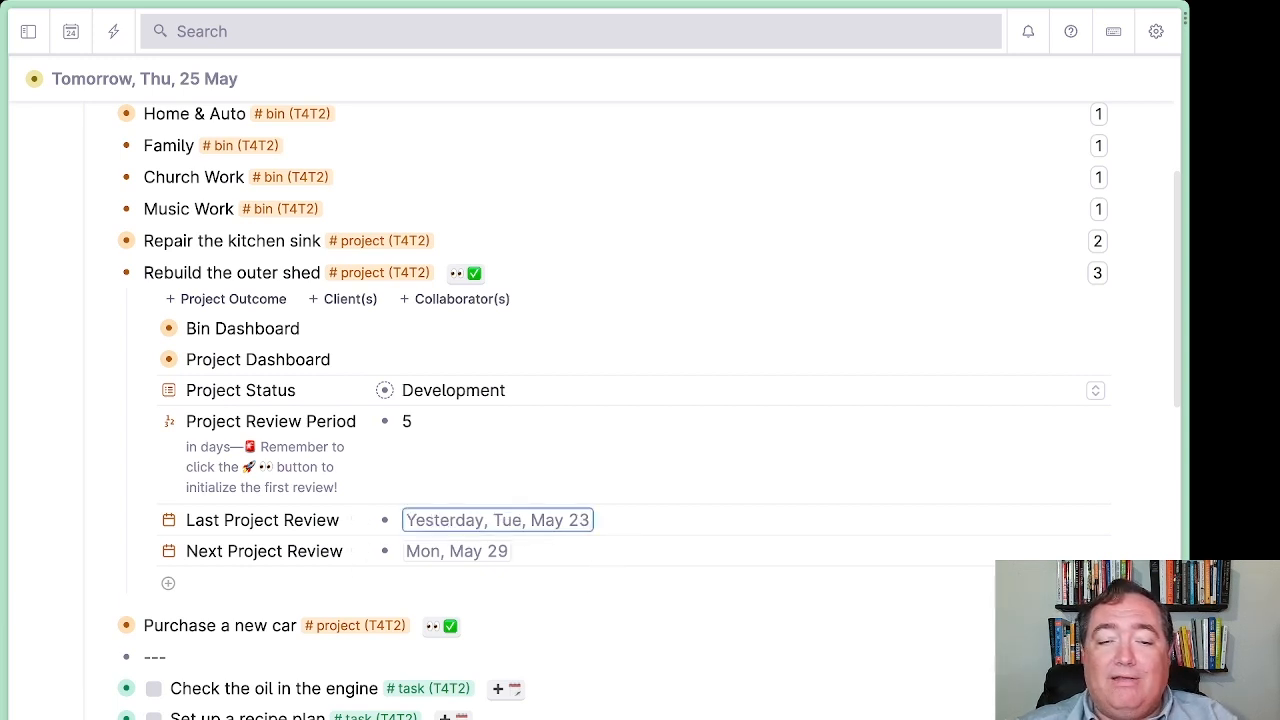
# Set the Next Project Review of Rebuild the outer shed to Wednesday, May 24 and collapse the project.
pyautogui.press('Right')
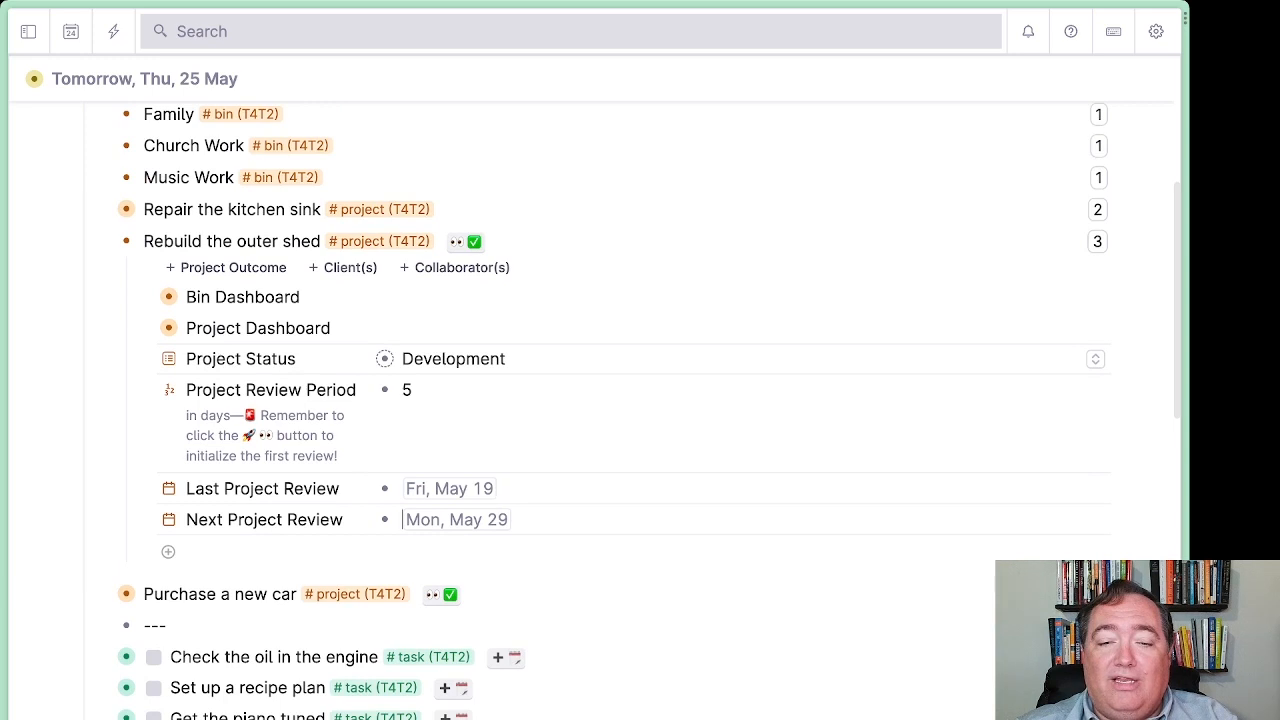
pyautogui.hotkey('alt', 'Down')
pyautogui.hotkey('alt', 'Down')
pyautogui.hotkey('alt', 'Down')
pyautogui.hotkey('alt', 'Down')
pyautogui.hotkey('alt', 'Down')
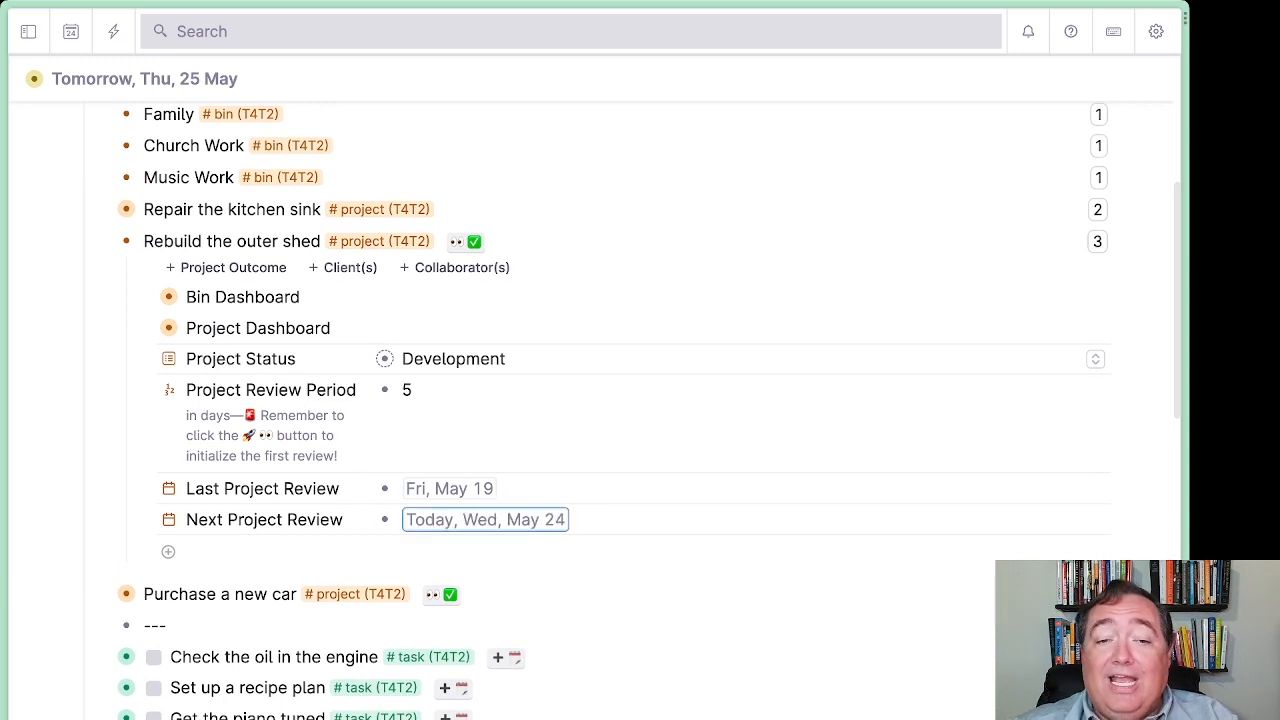
pyautogui.press('Up')
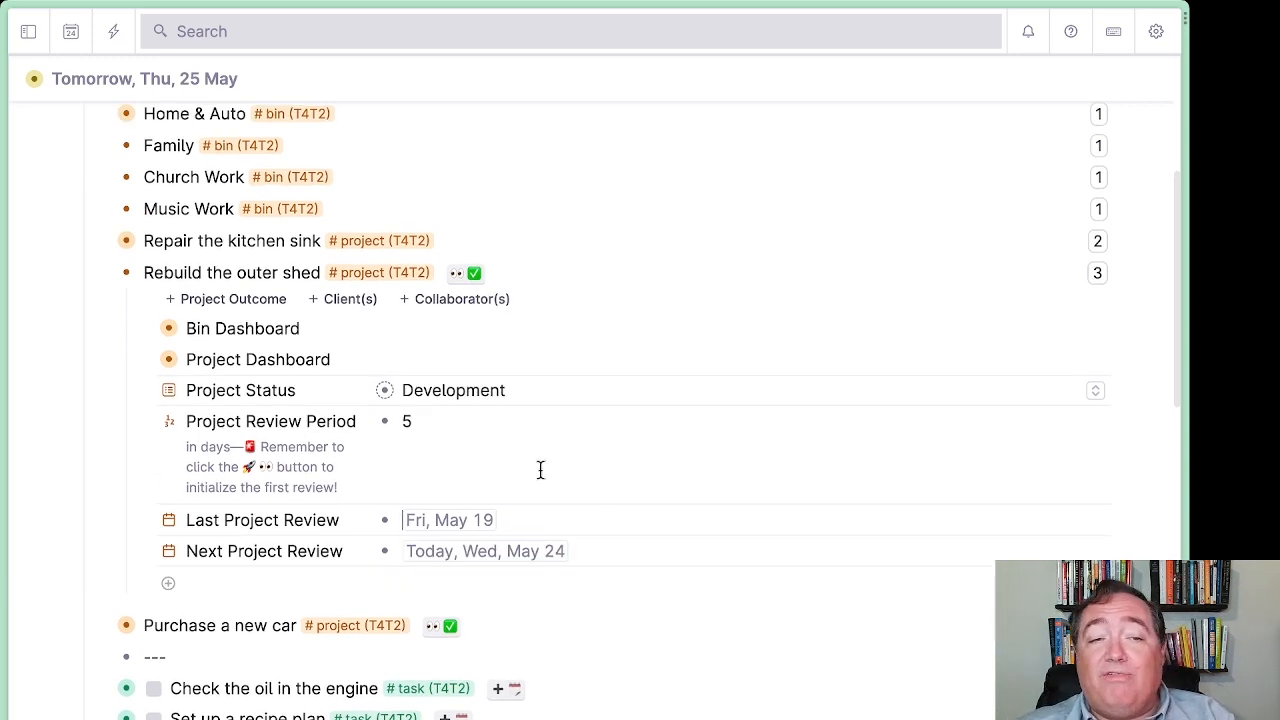
pyautogui.click(100, 276)
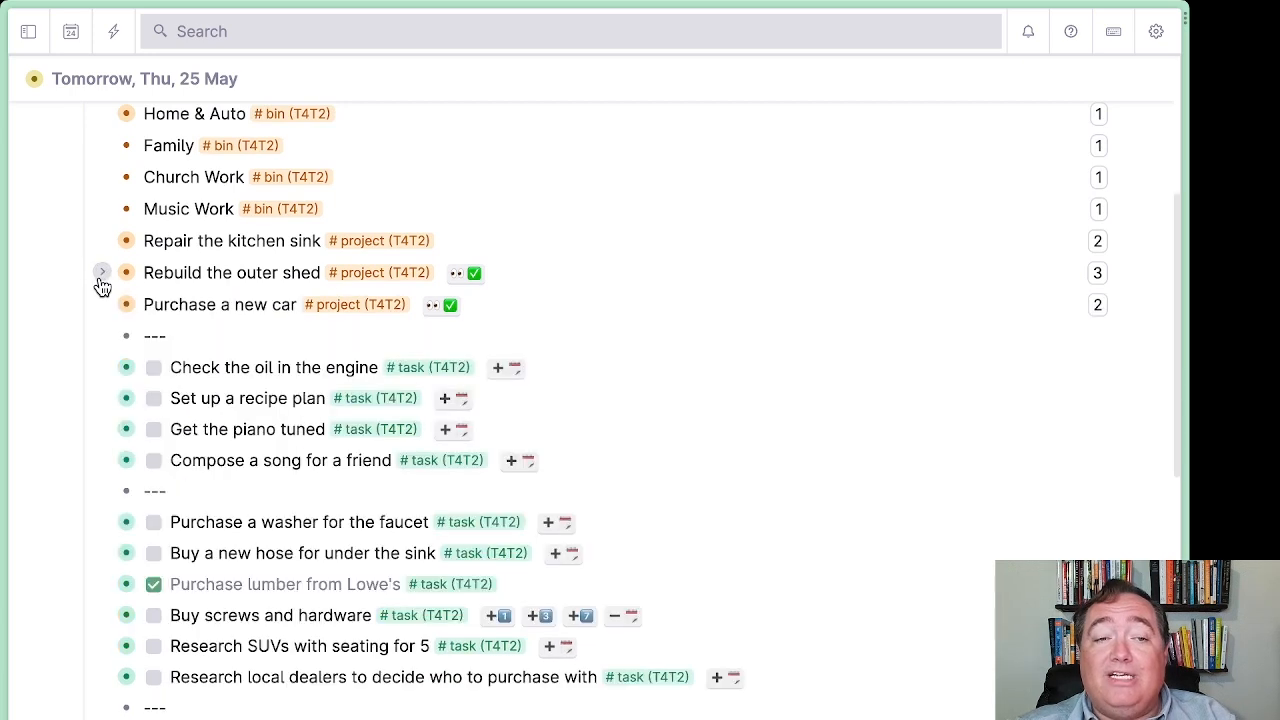
# Check the review dates of the Purchase a new car project and expand the Agenda of the day page.
pyautogui.click(101, 305)
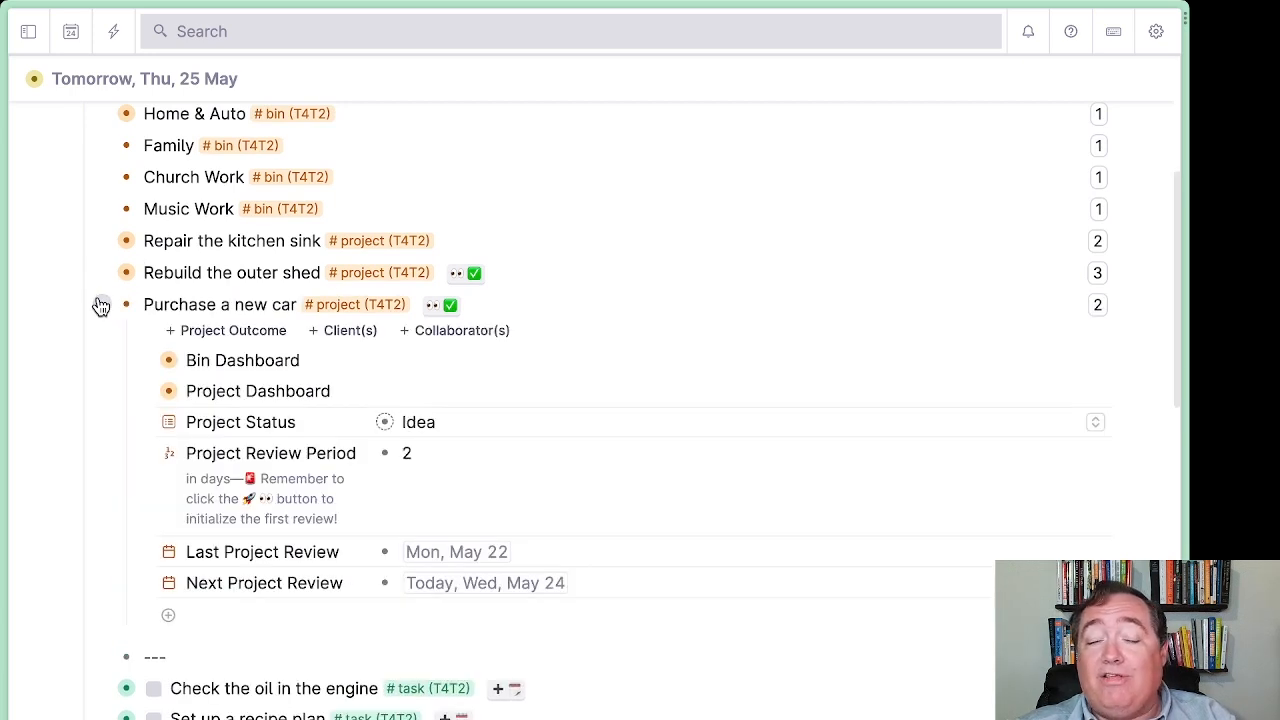
pyautogui.click(101, 305)
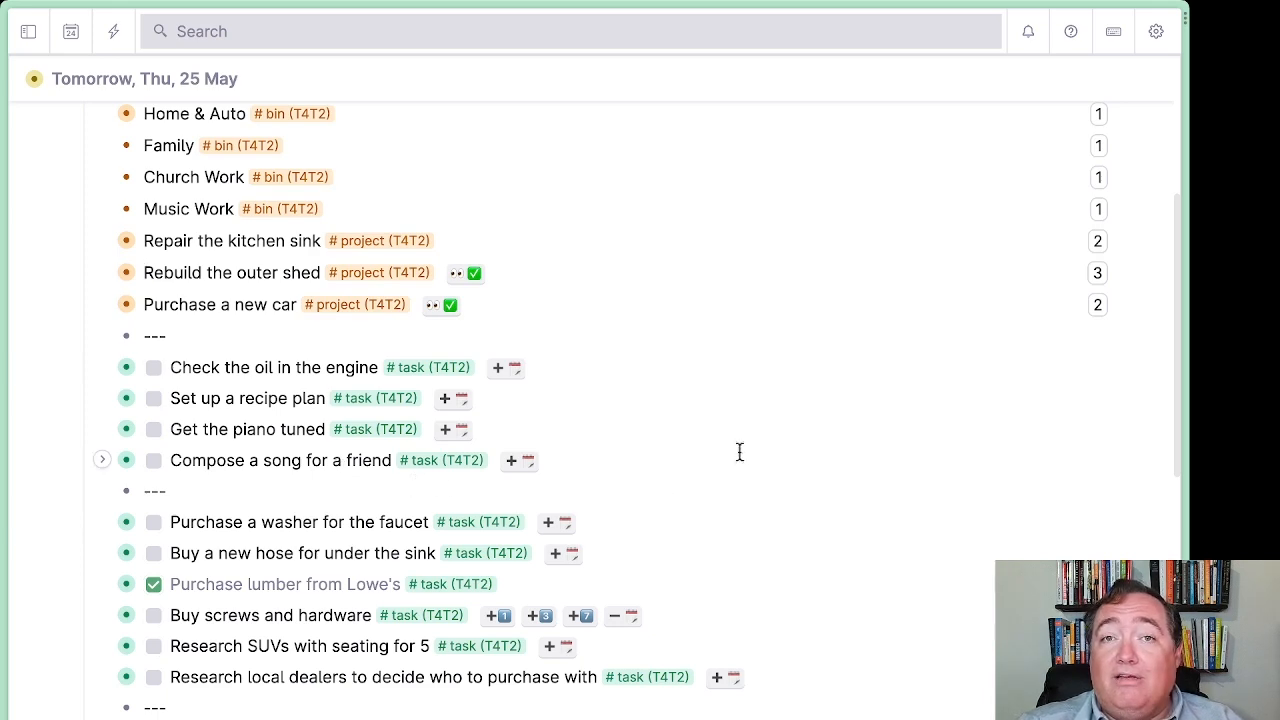
pyautogui.scroll(5, 737, 451)
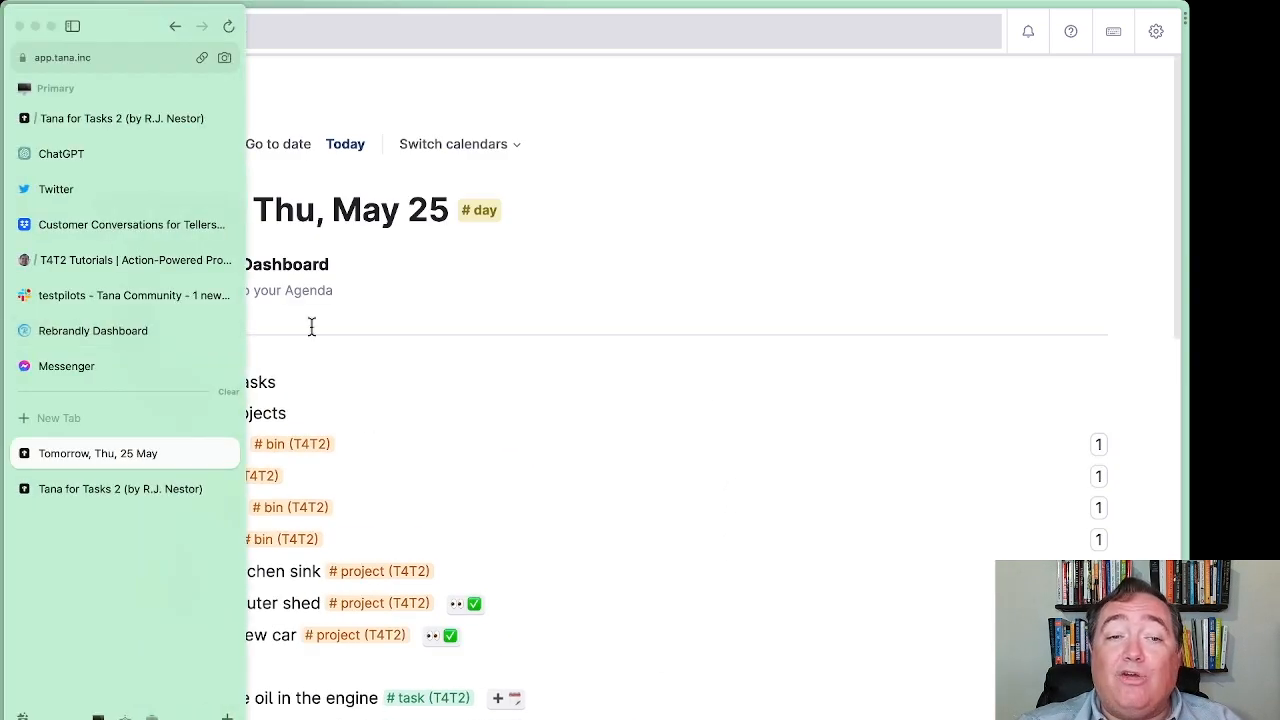
pyautogui.click(60, 318)
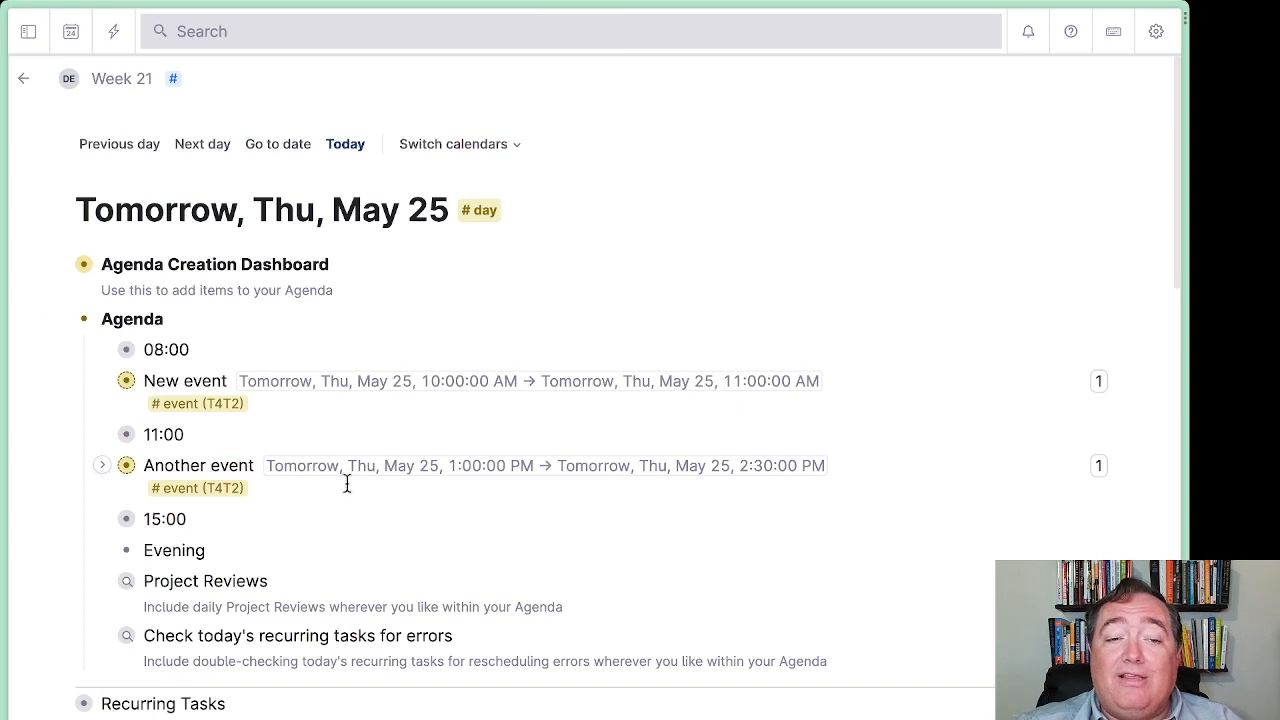
pyautogui.scroll(-2, 289, 491)
pyautogui.press('Tab')
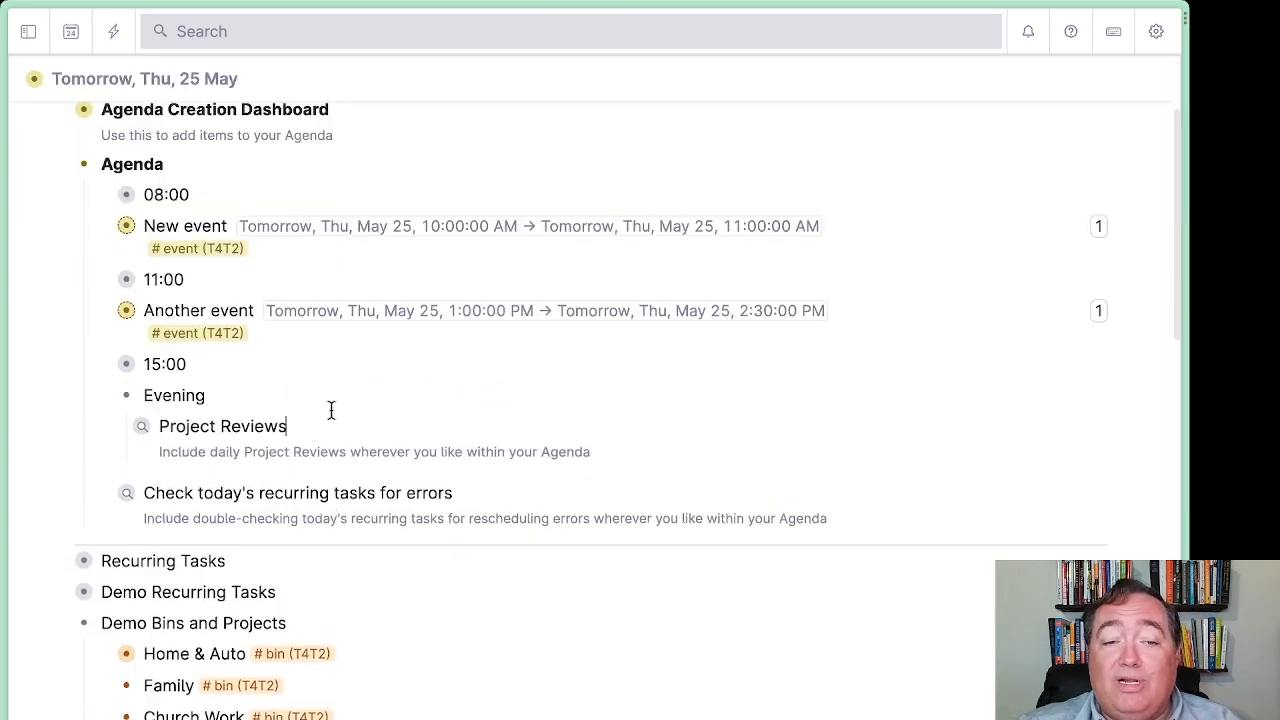
pyautogui.hotkey('shift', 'Tab')
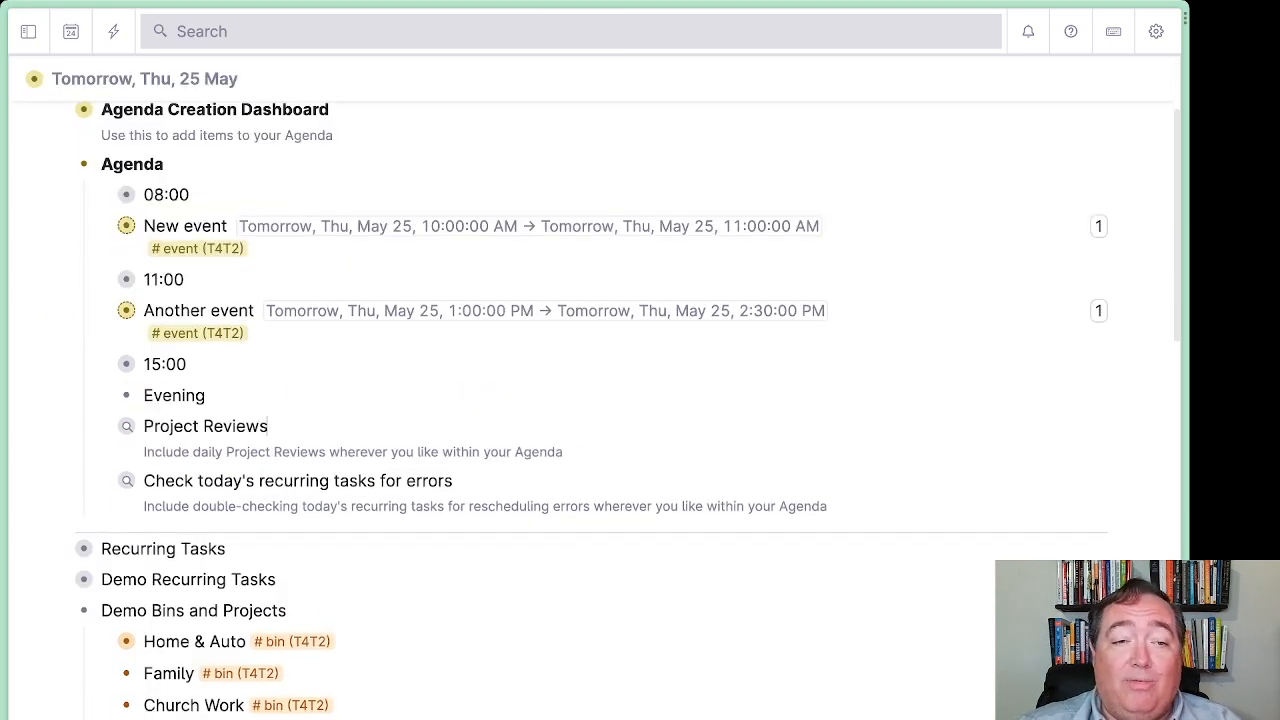
# Move the Project Reviews search under 08:00 in the Agenda and nest Check today's recurring tasks for errors under Evening.
pyautogui.press('super+shift+Up')
pyautogui.press('super+shift+Up')
pyautogui.press('super+shift+Up')
pyautogui.press('super+shift+Up')
pyautogui.press('super+shift+Up')
pyautogui.press('Tab')
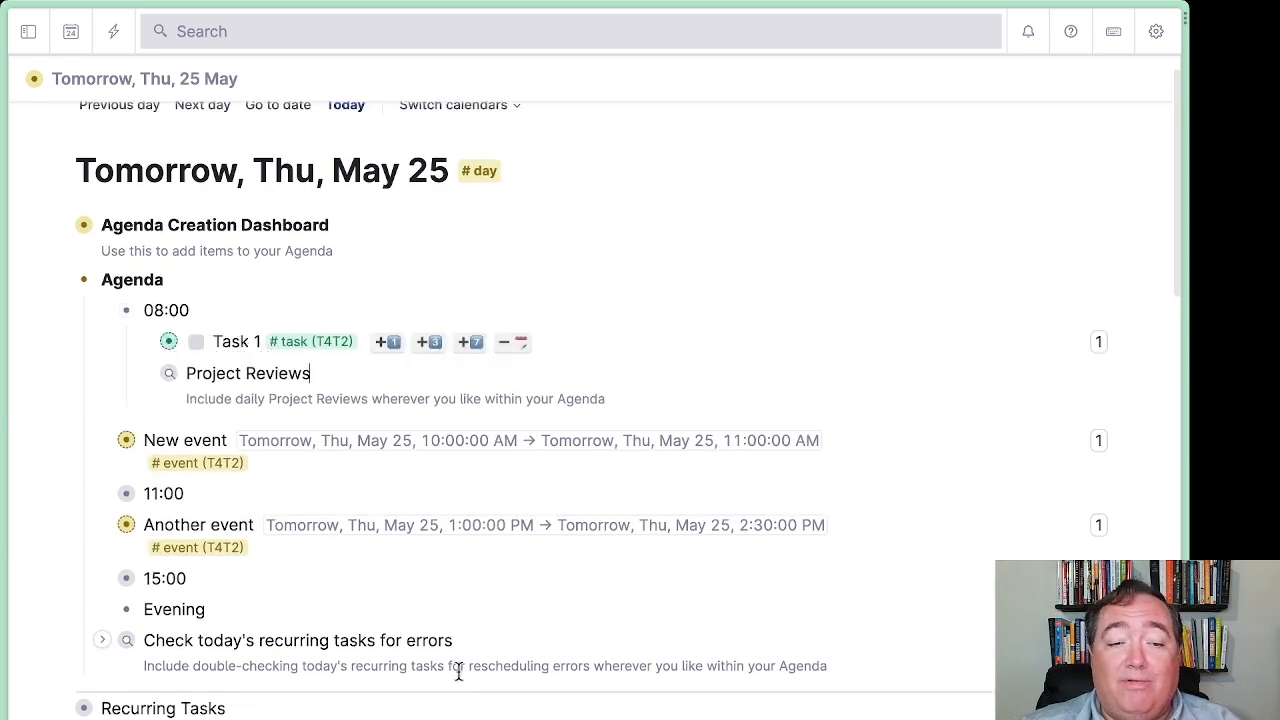
pyautogui.click(554, 641)
pyautogui.press('Tab')
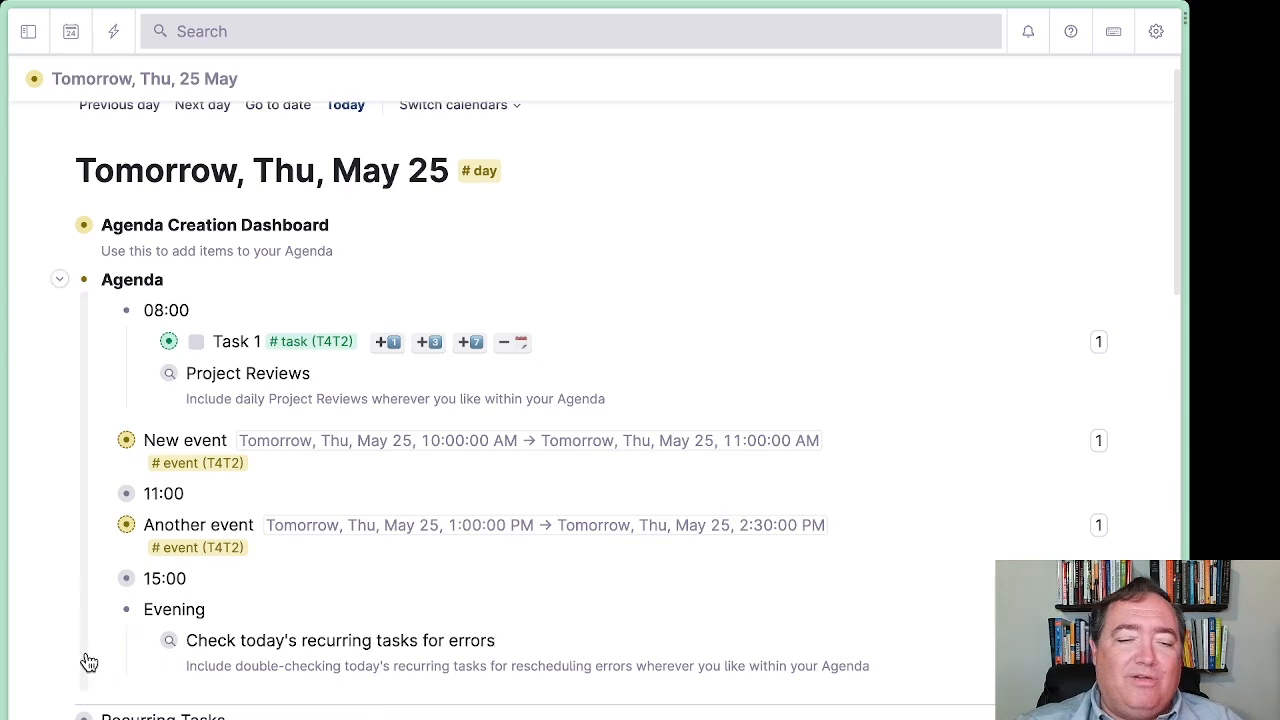
# Examine the recurring tasks and their scheduled dates in Check today's recurring tasks for errors, and collapse the search.
pyautogui.click(142, 643)
pyautogui.scroll(-3, 377, 537)
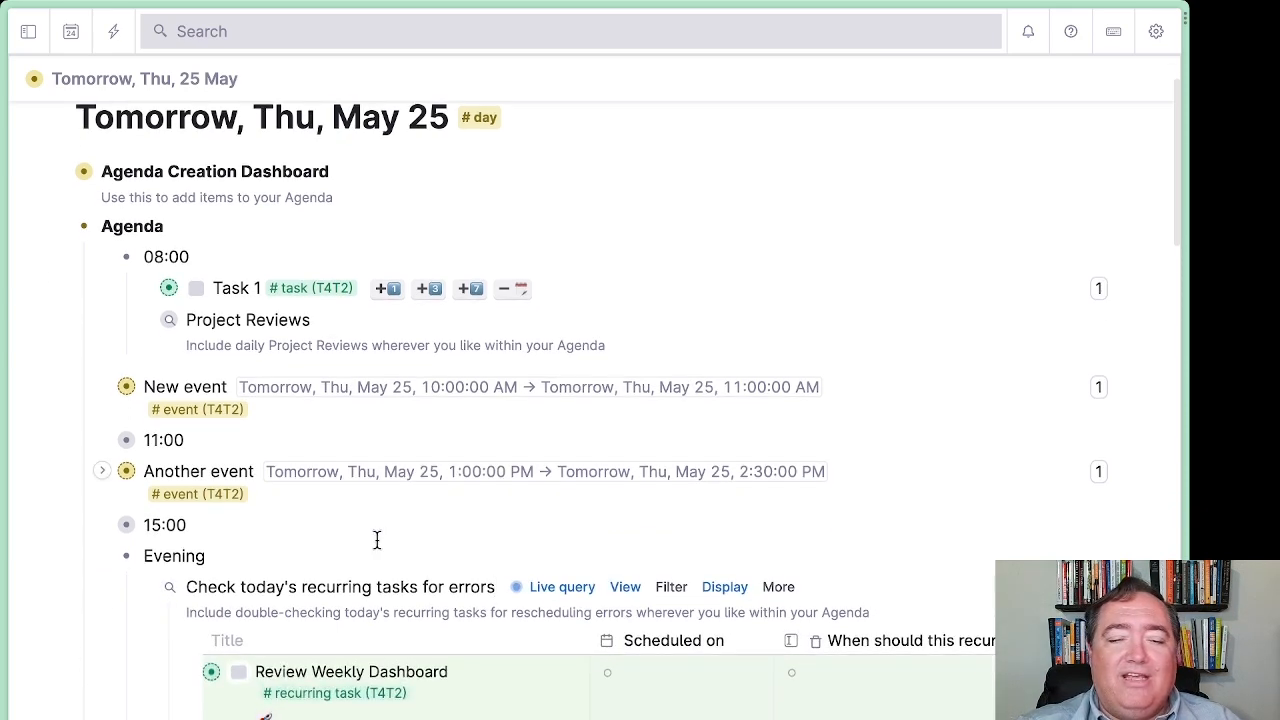
pyautogui.scroll(-10, 371, 549)
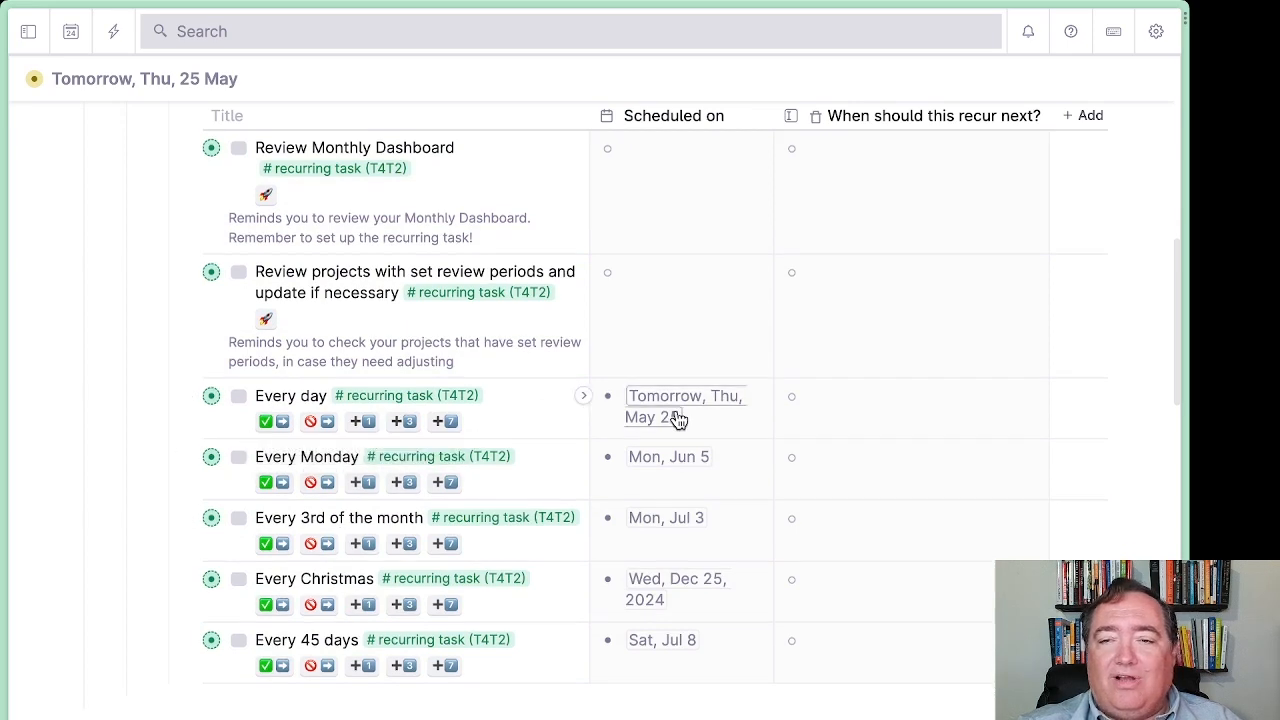
pyautogui.scroll(2, 396, 525)
pyautogui.scroll(7, 396, 525)
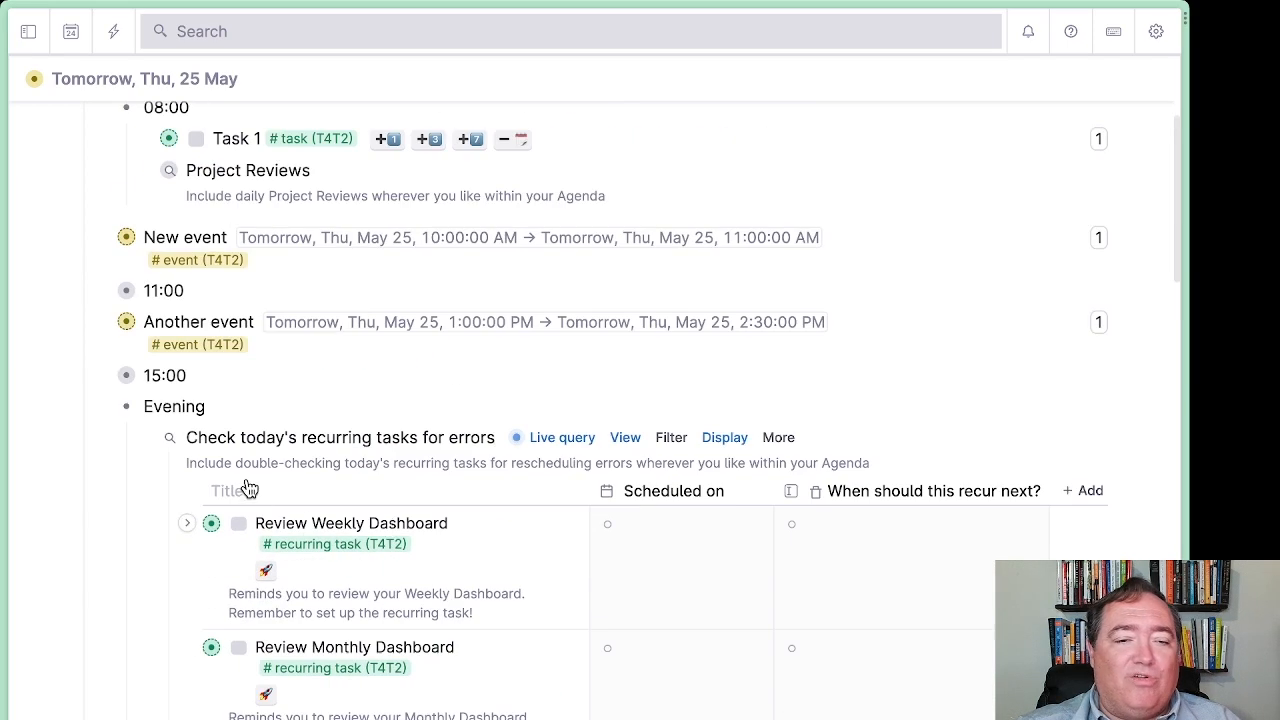
pyautogui.click(140, 441)
pyautogui.scroll(2, 374, 456)
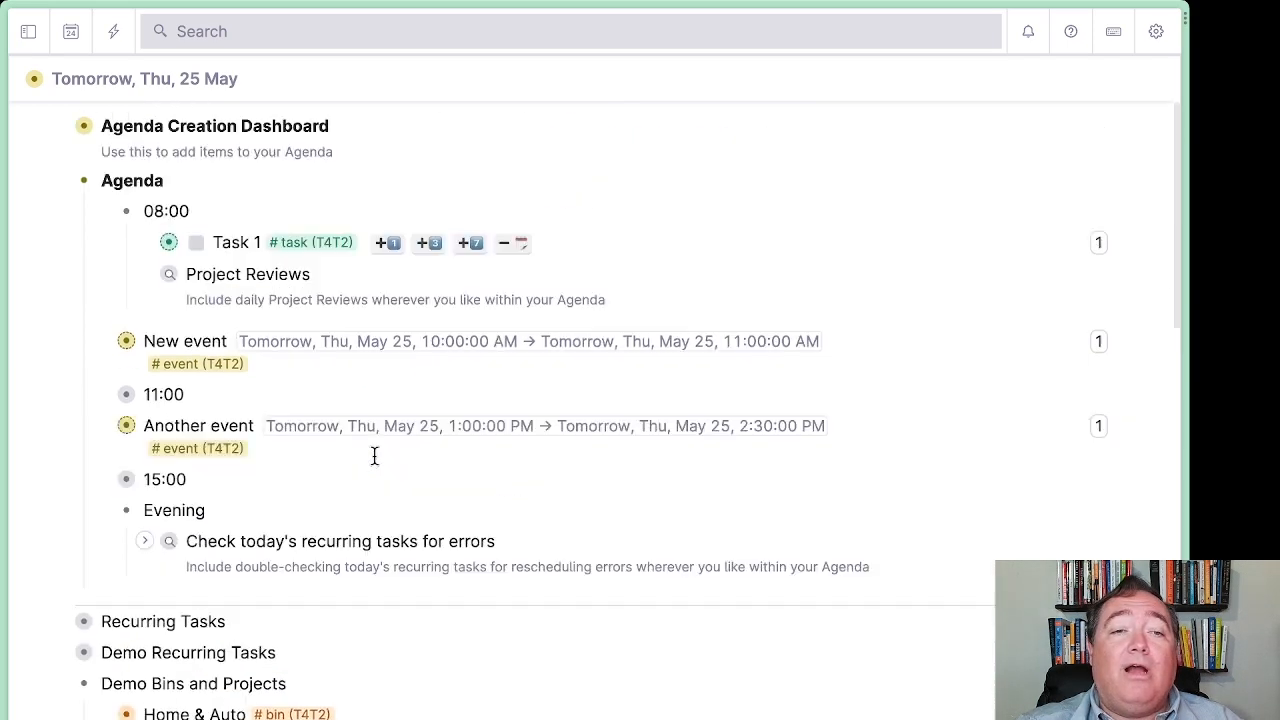
# Expand Project Reviews and set the Next Project Review condition of its search expression to FOR RELATIVE DATE today.
pyautogui.click(144, 274)
pyautogui.scroll(3, 167, 302)
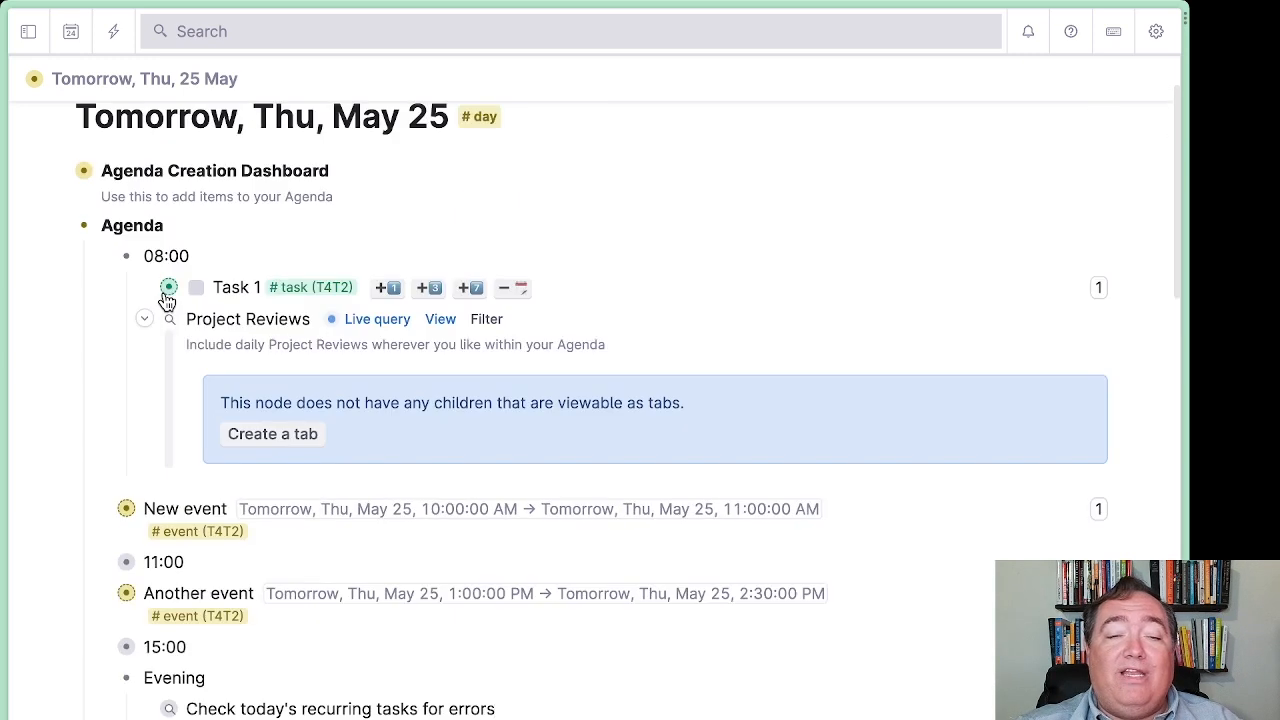
pyautogui.click(408, 321)
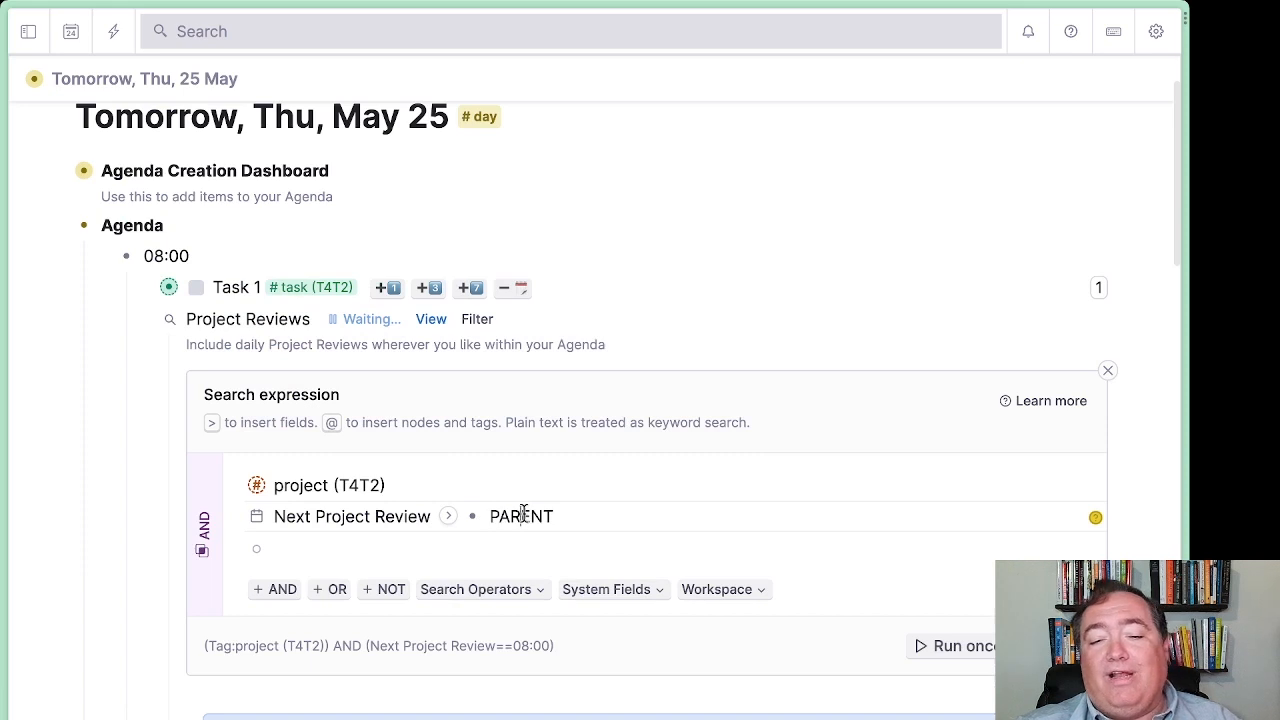
pyautogui.hotkey('ctrl', 'c')
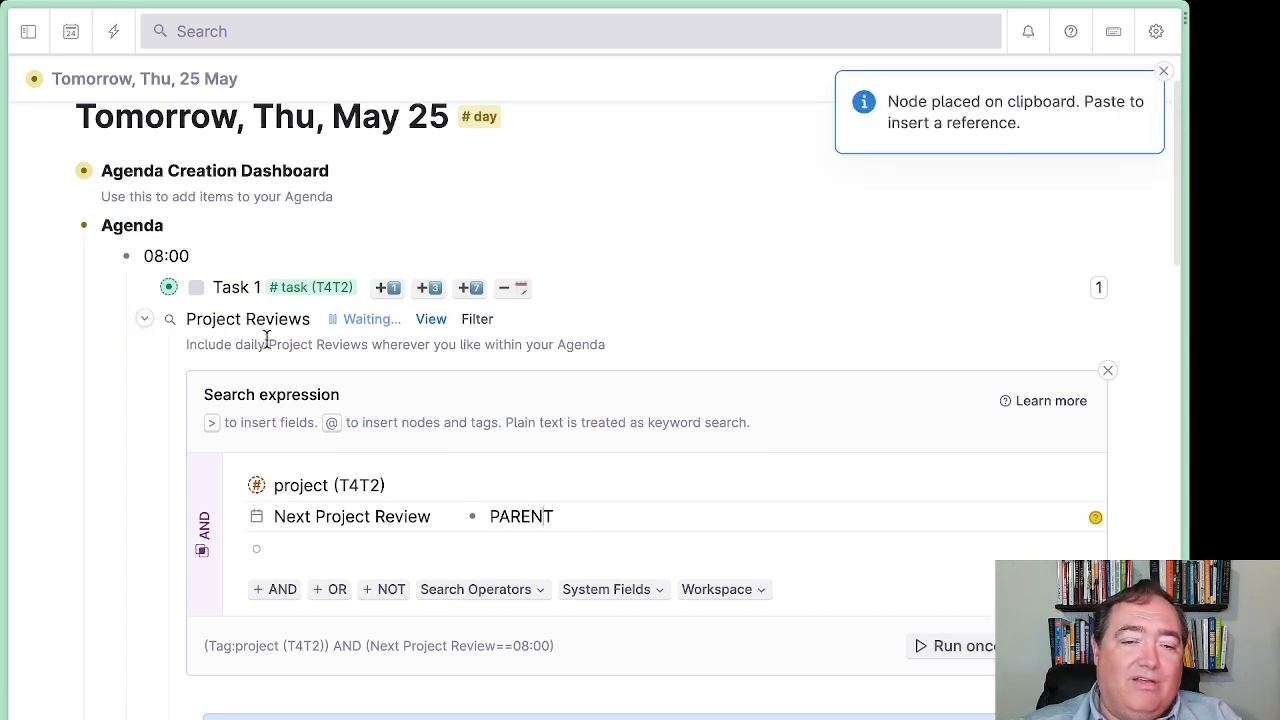
pyautogui.doubleClick(510, 515)
pyautogui.write('FOR')
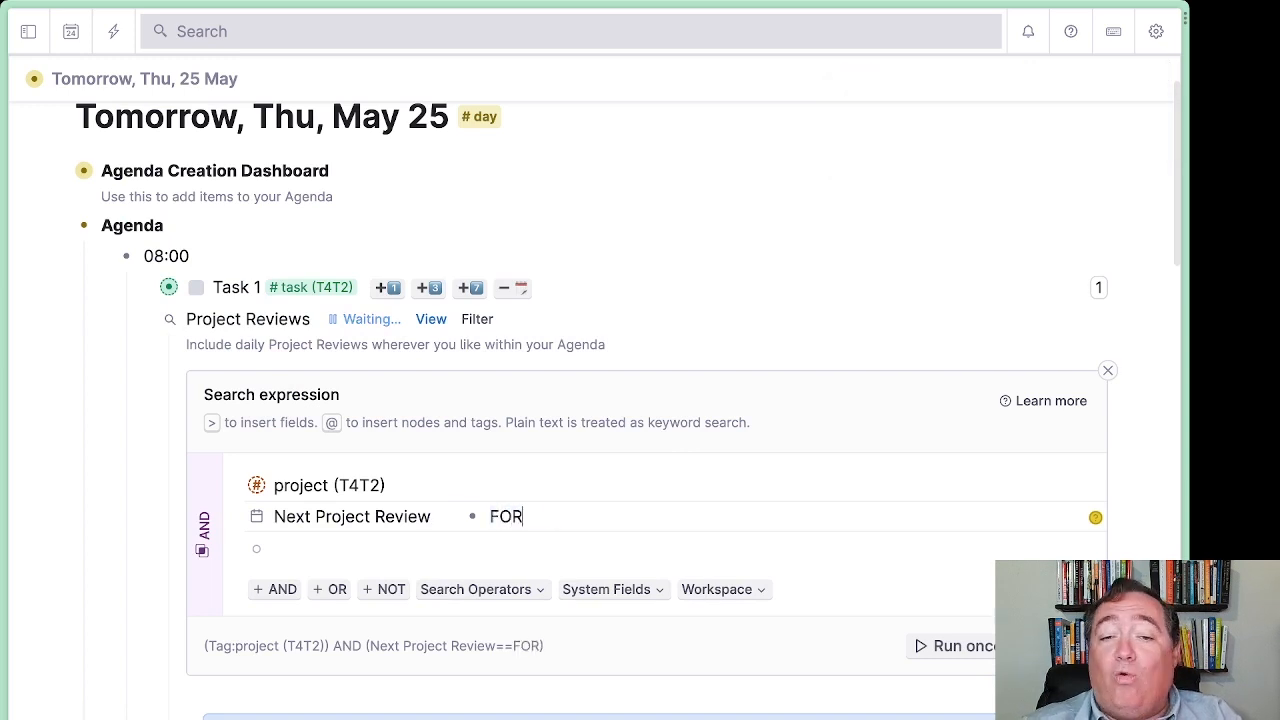
pyautogui.write(' RELATIVE DATE today')
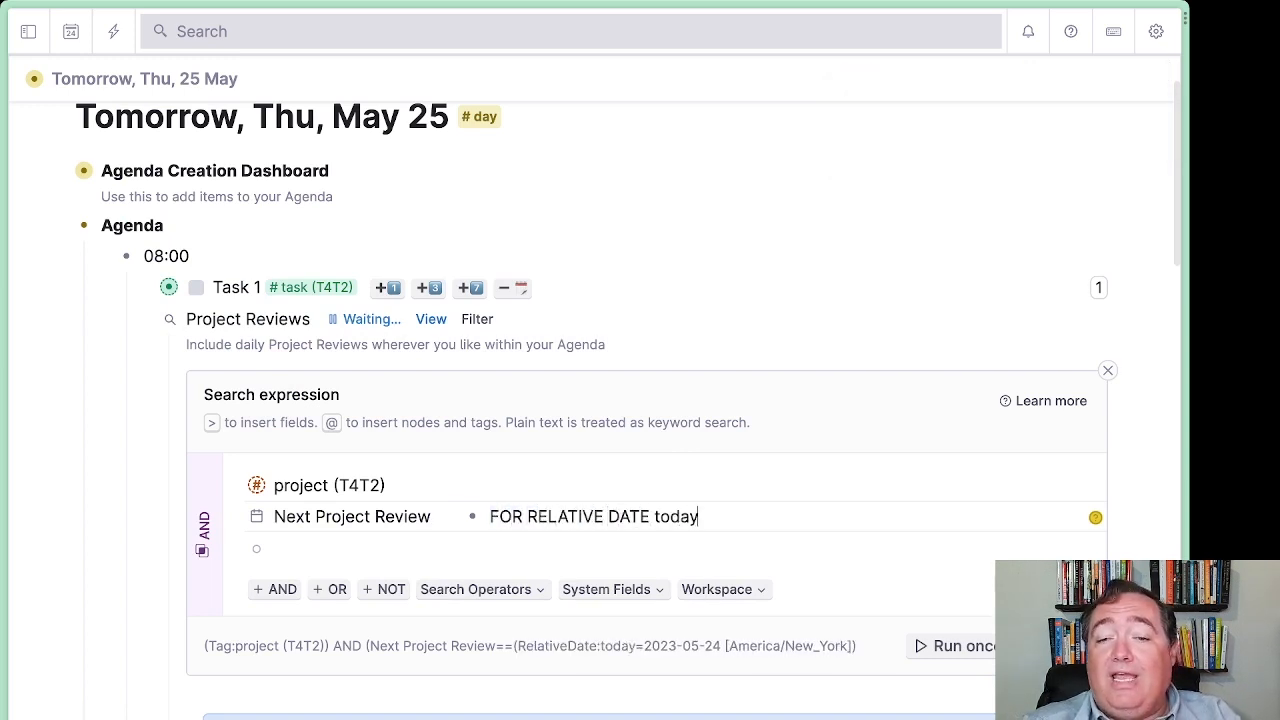
pyautogui.press('Return')
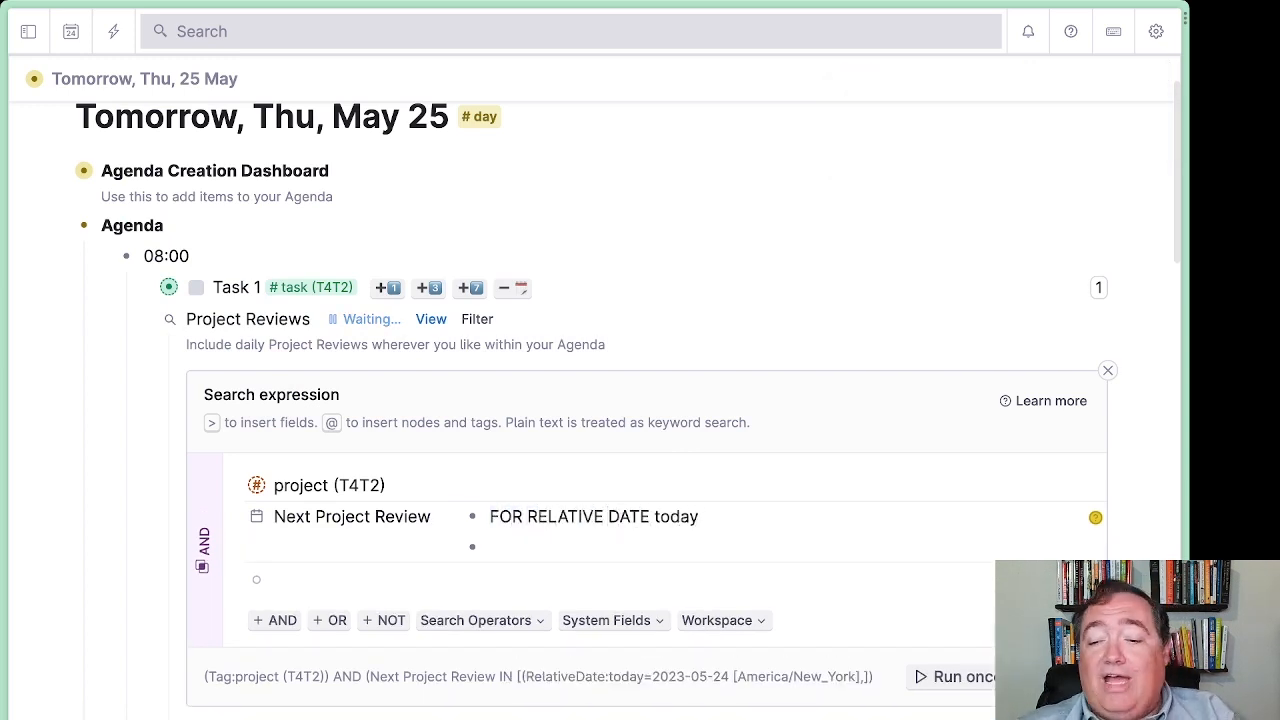
pyautogui.press('BackSpace')
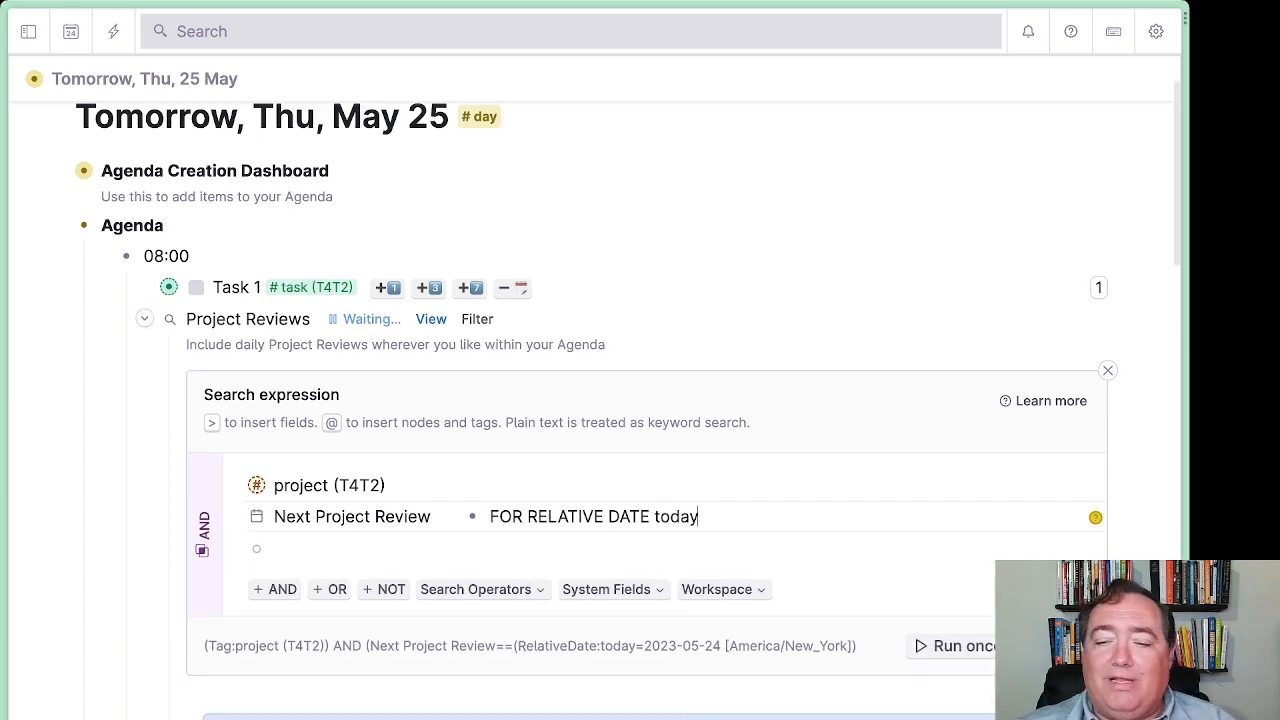
pyautogui.press('Escape')
# Look through the Purchase a new car and Rebuild the outer shed tabs in the Project Reviews results.
pyautogui.scroll(-2, 359, 432)
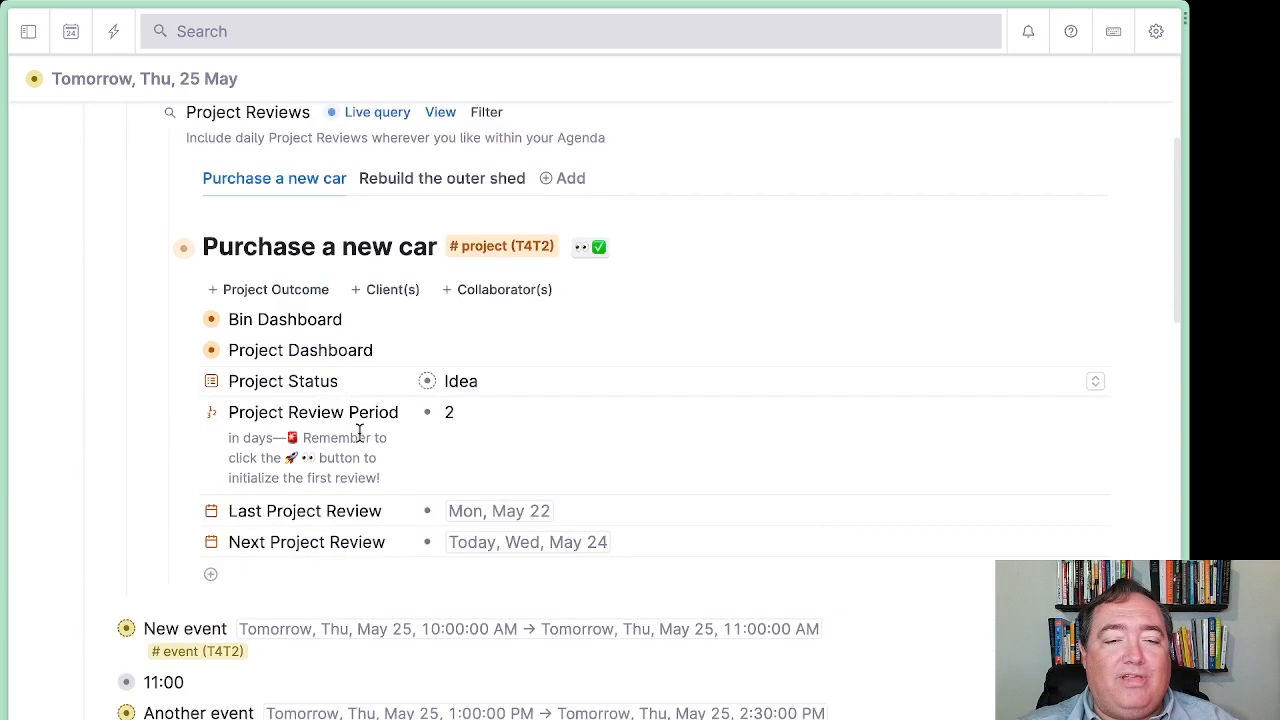
pyautogui.scroll(-1, 361, 436)
pyautogui.scroll(2, 358, 460)
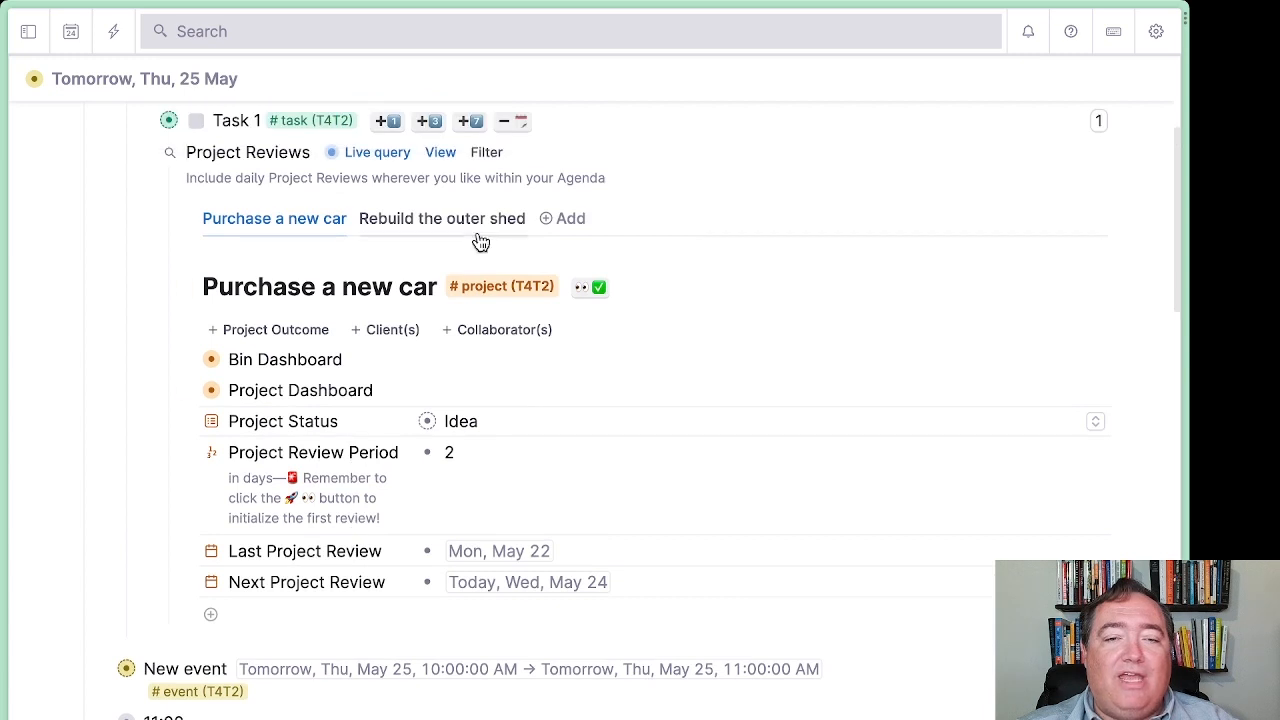
pyautogui.click(480, 234)
pyautogui.click(322, 230)
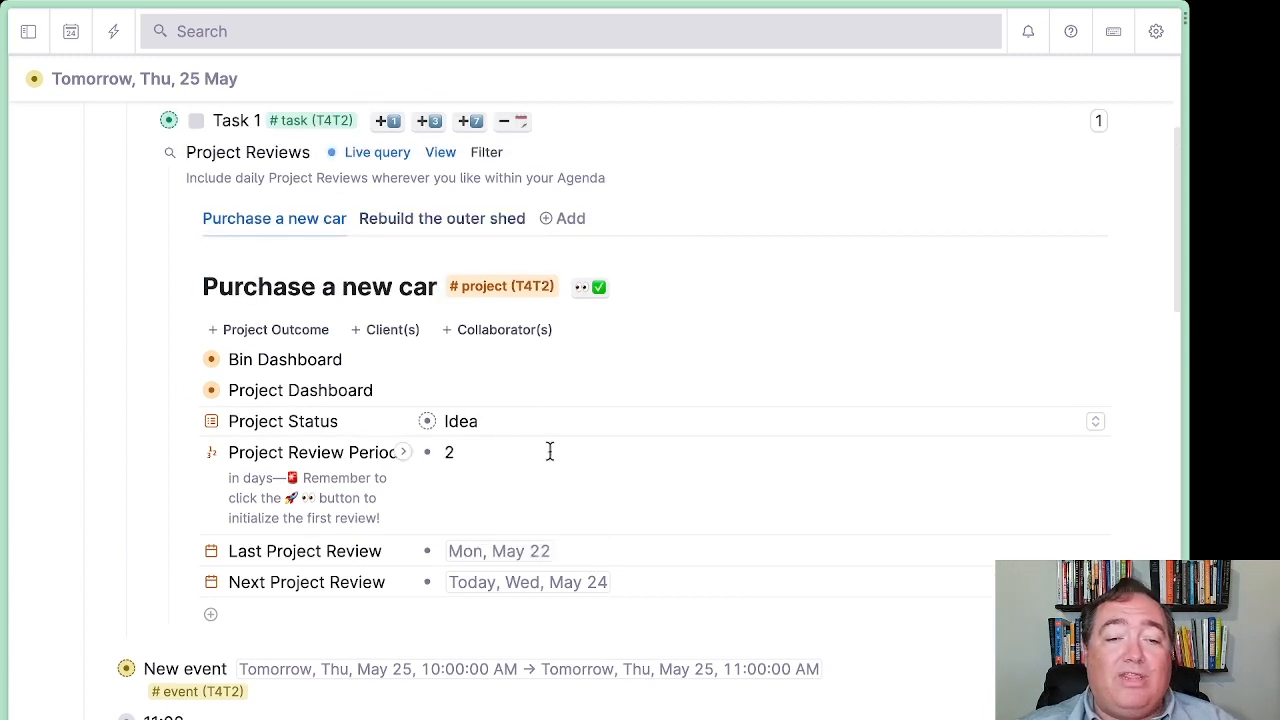
# Mark the Purchase a new car project as reviewed with the project open in a side panel, and close the panel.
pyautogui.click(603, 289)
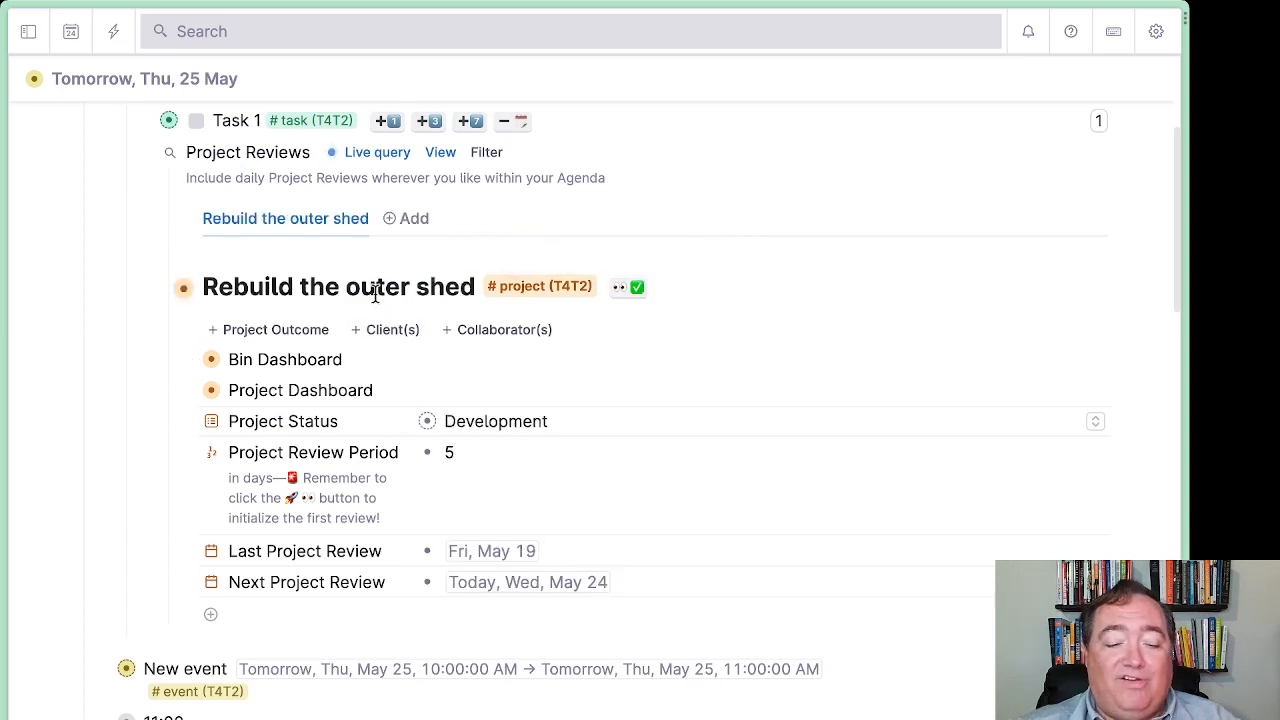
pyautogui.keyDown('shift'); pyautogui.click(188, 290); pyautogui.keyUp('shift')
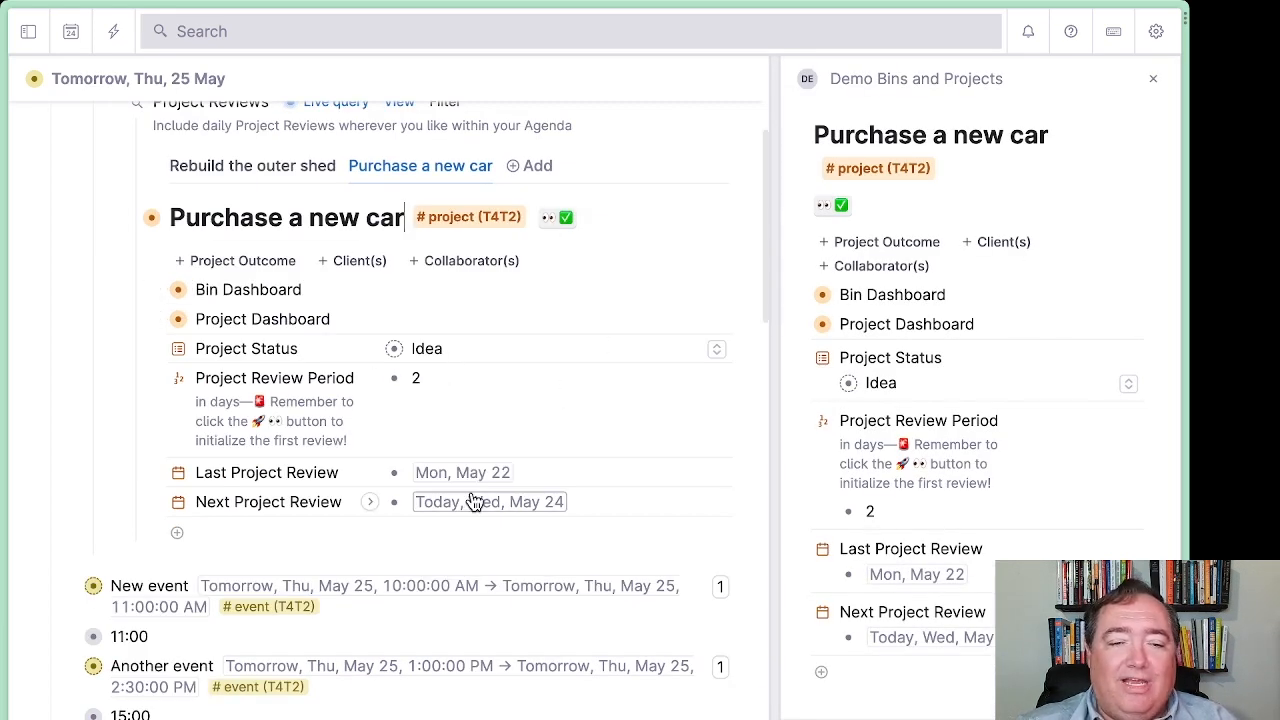
pyautogui.click(567, 220)
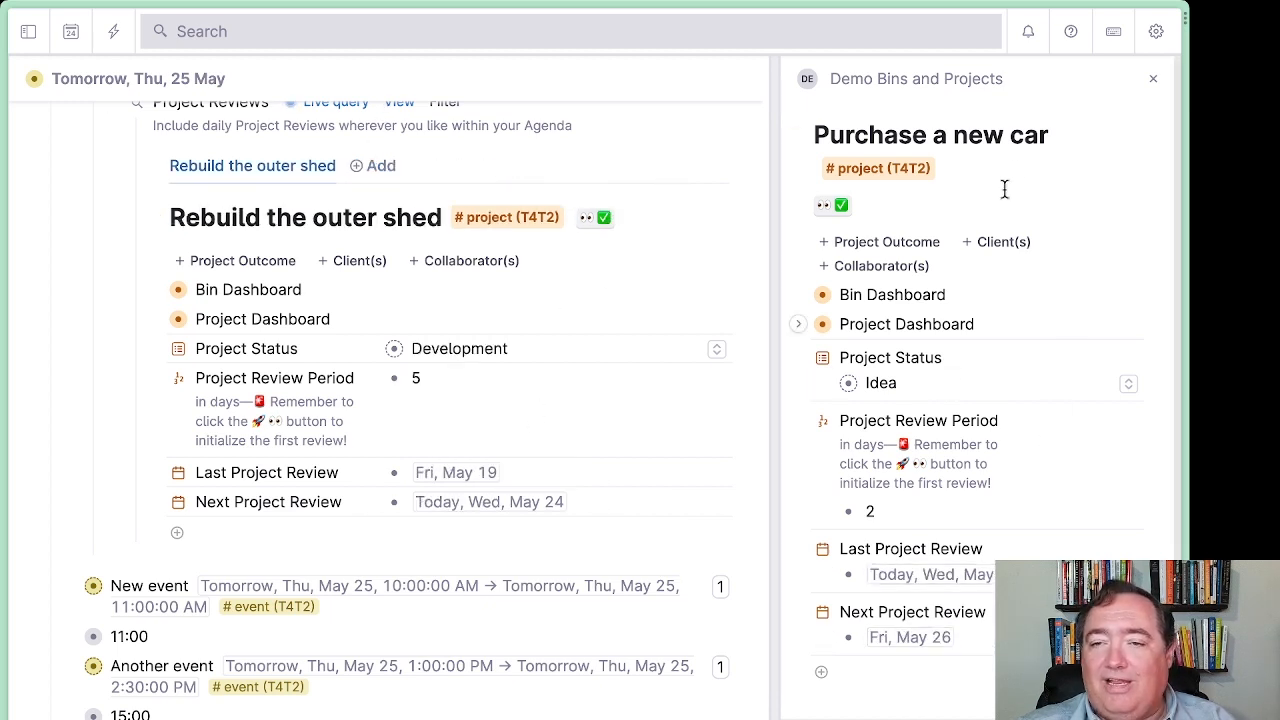
pyautogui.click(1152, 80)
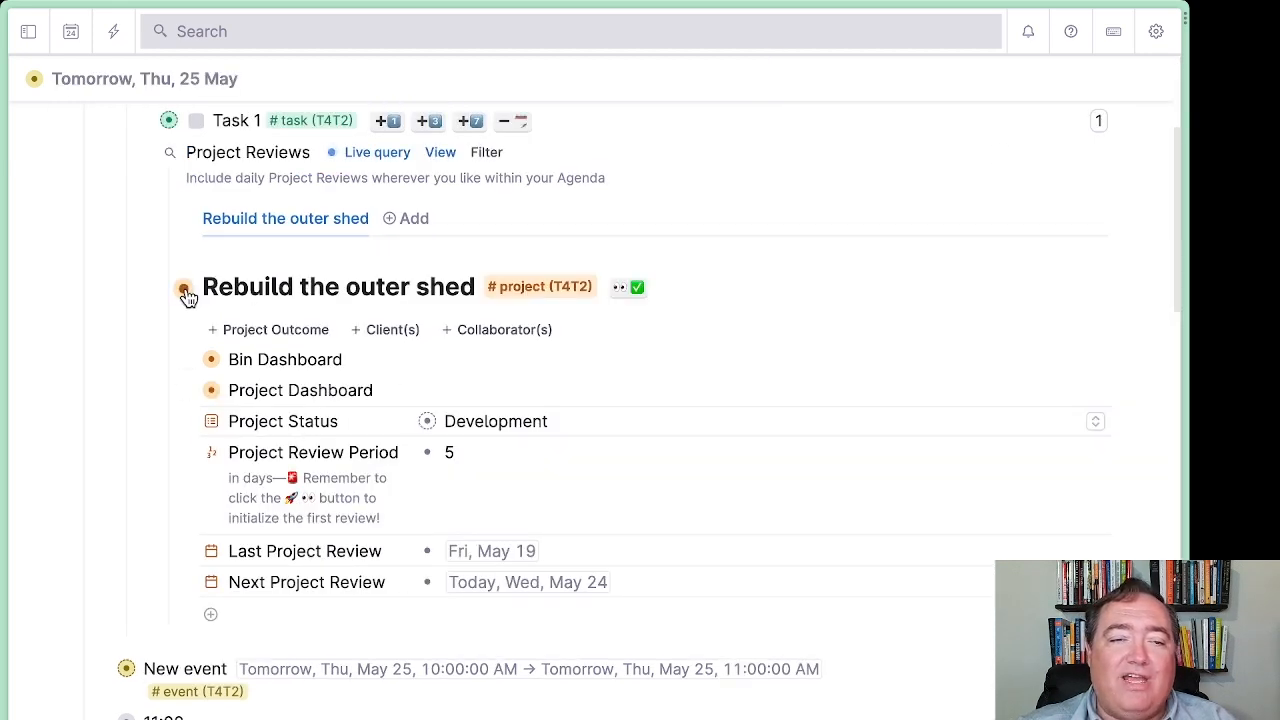
# Open Rebuild the outer shed in a side panel, mark the project as reviewed, and collapse Project Reviews.
pyautogui.click(185, 291)
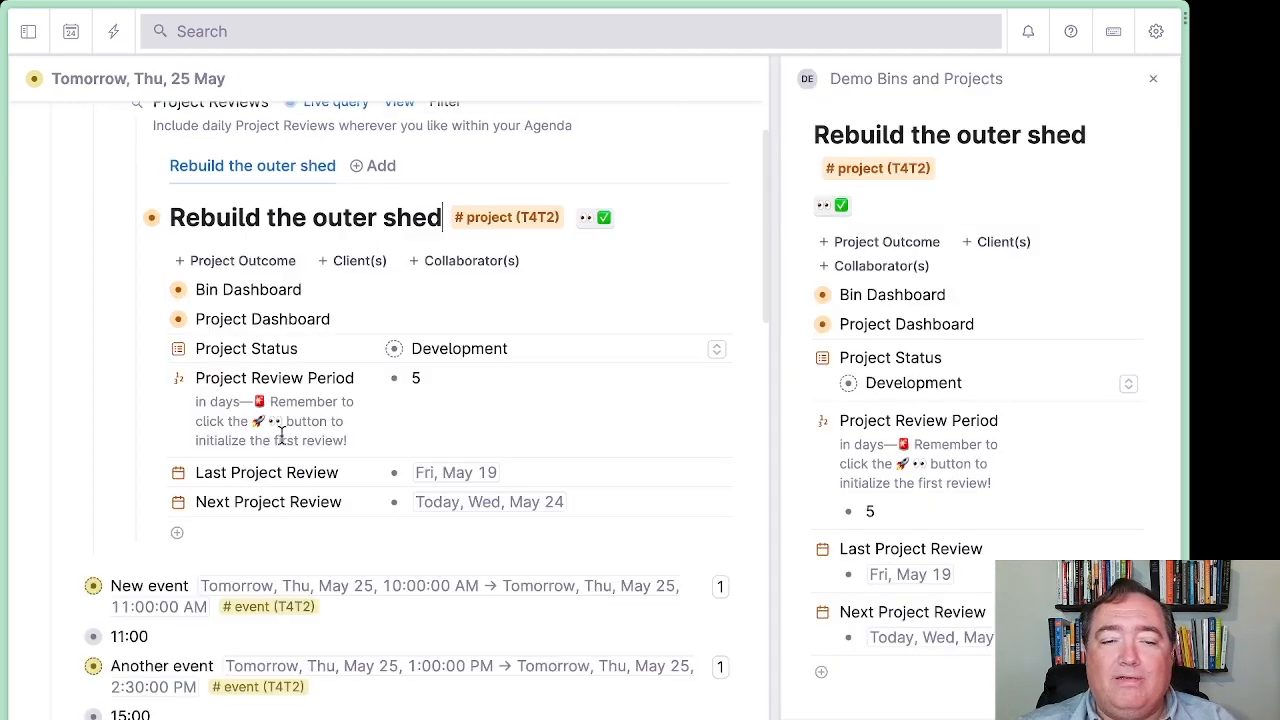
pyautogui.click(586, 224)
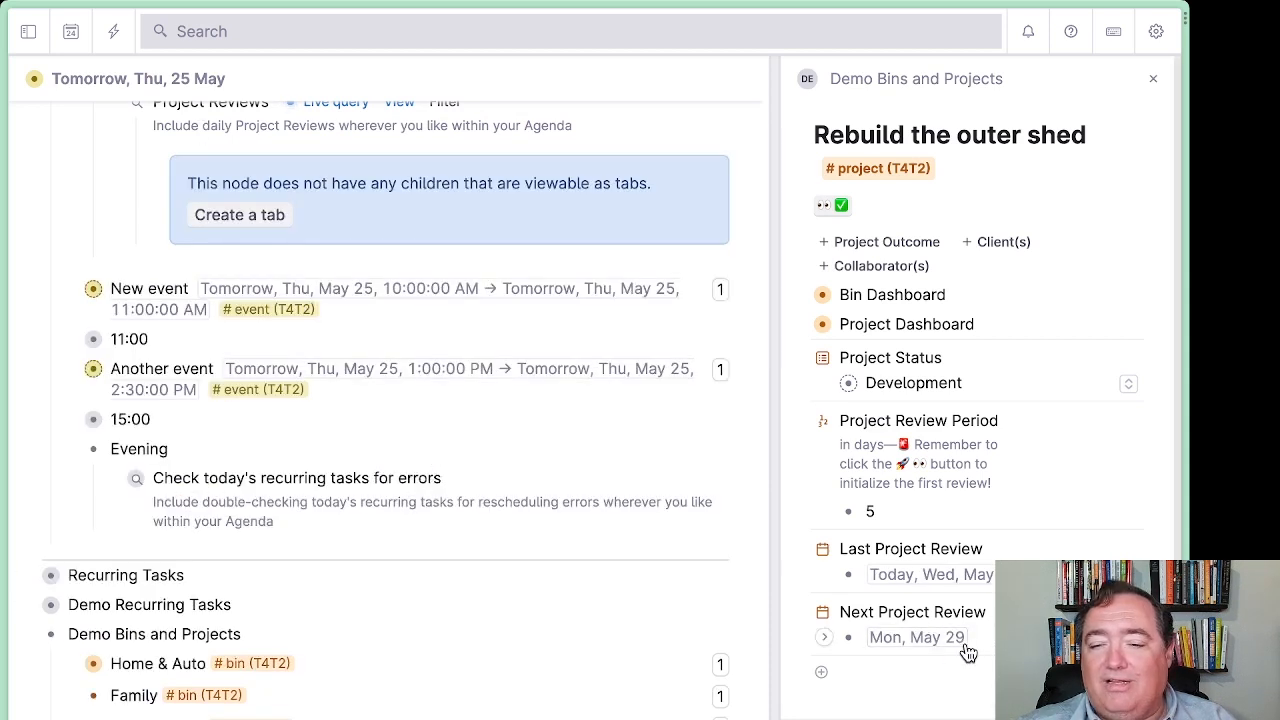
pyautogui.scroll(3, 434, 471)
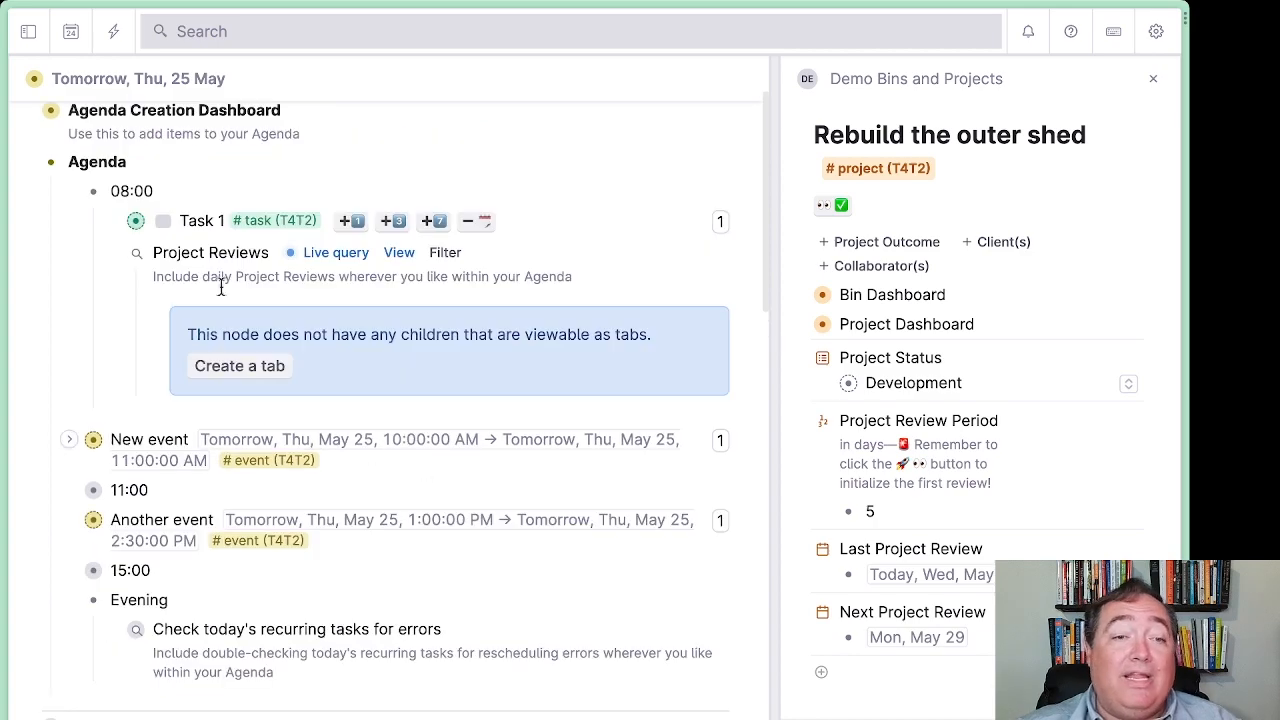
pyautogui.click(111, 254)
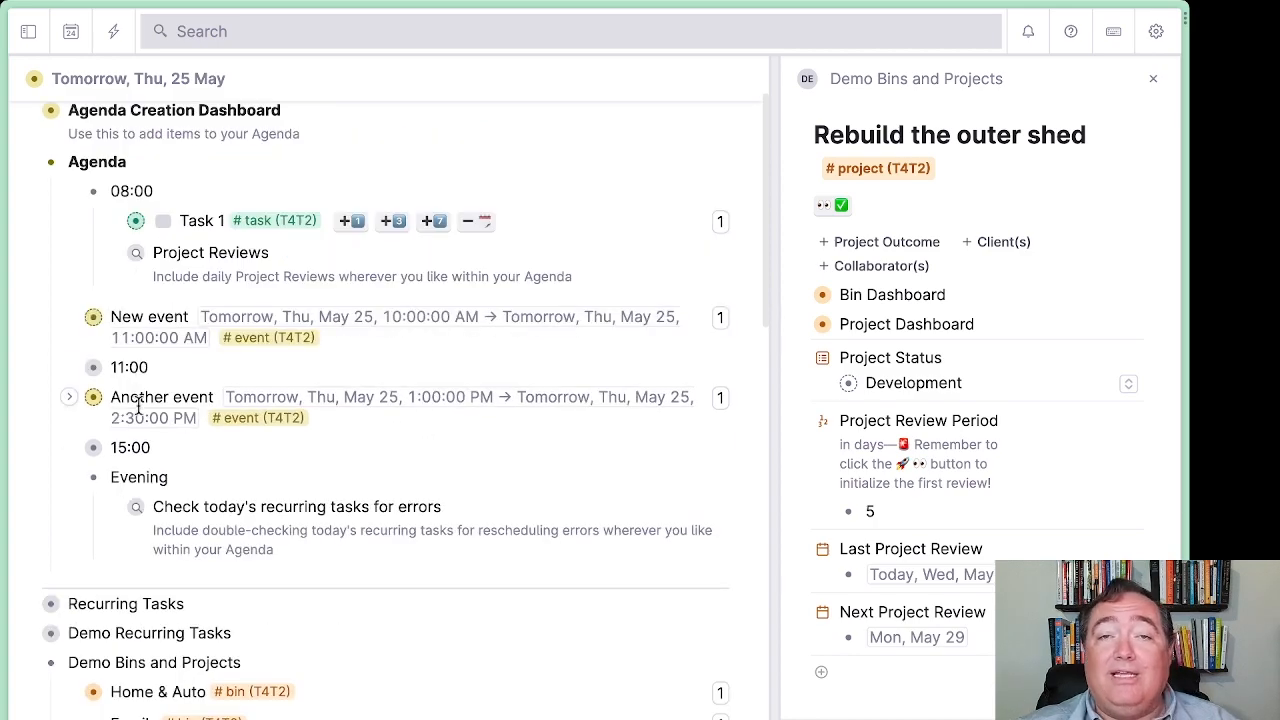